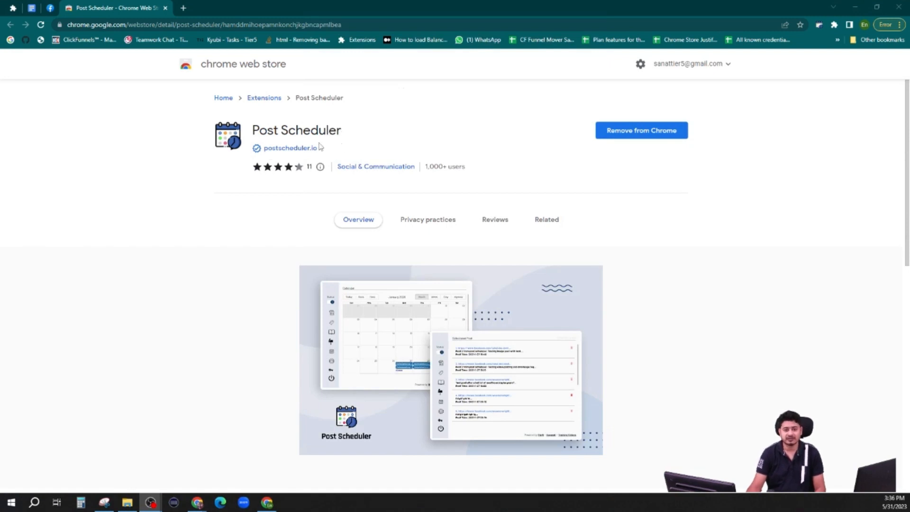
Step: Look over the postscheduler.io website linked from the Post Scheduler listing, and return to the Chrome Web Store listing
drag(252, 132, 349, 135)
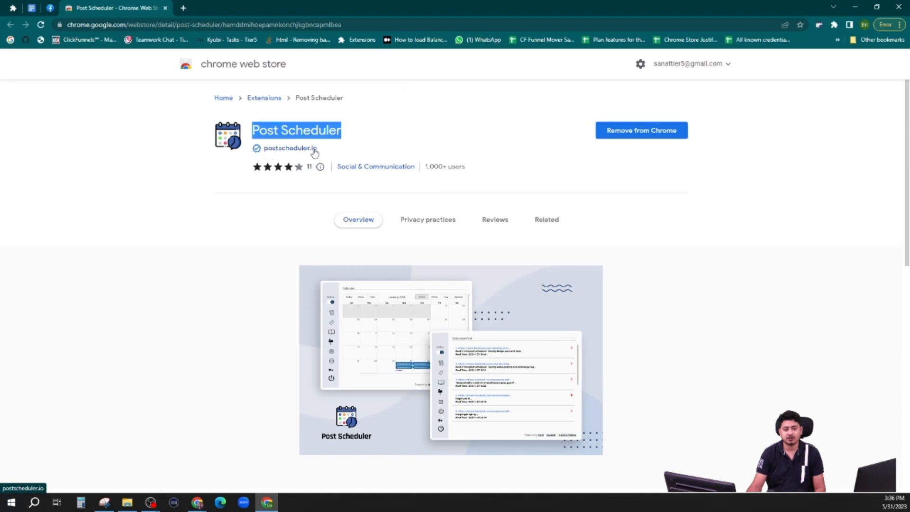
click(284, 148)
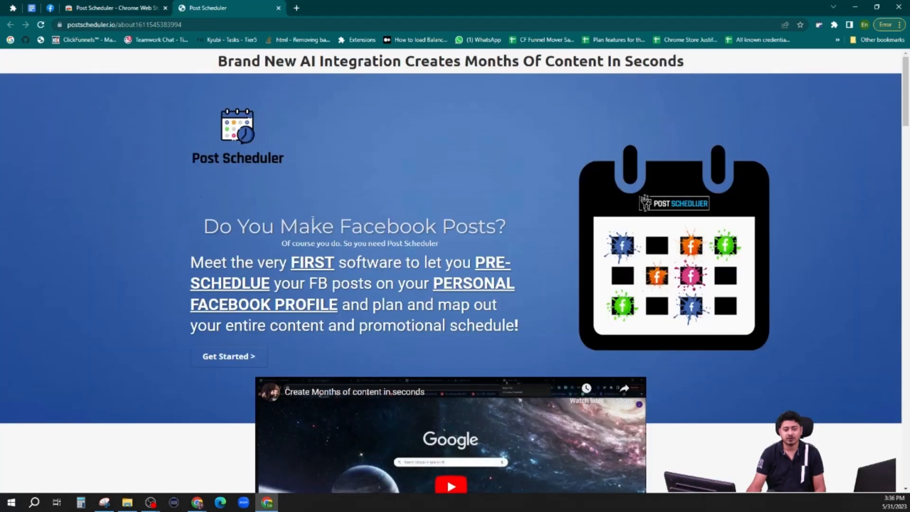
scroll(289, 284, down, 5)
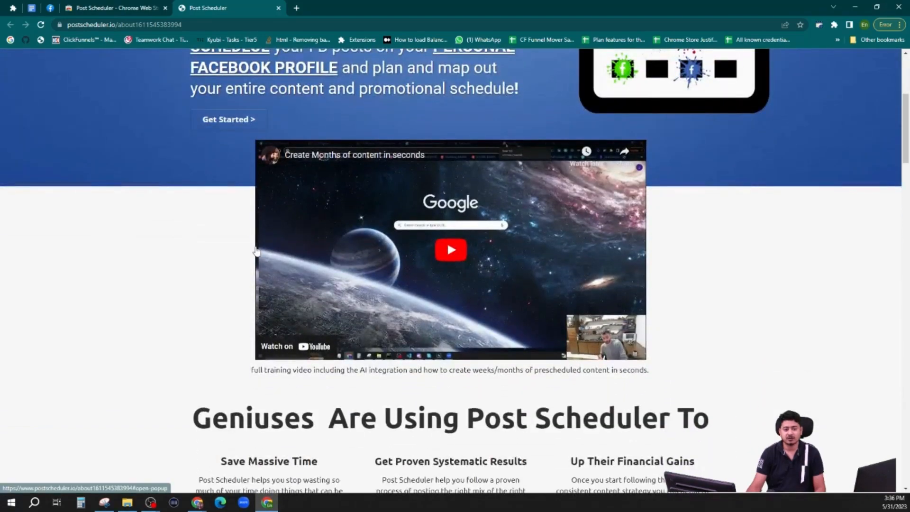
scroll(417, 306, down, 15)
scroll(426, 326, up, 20)
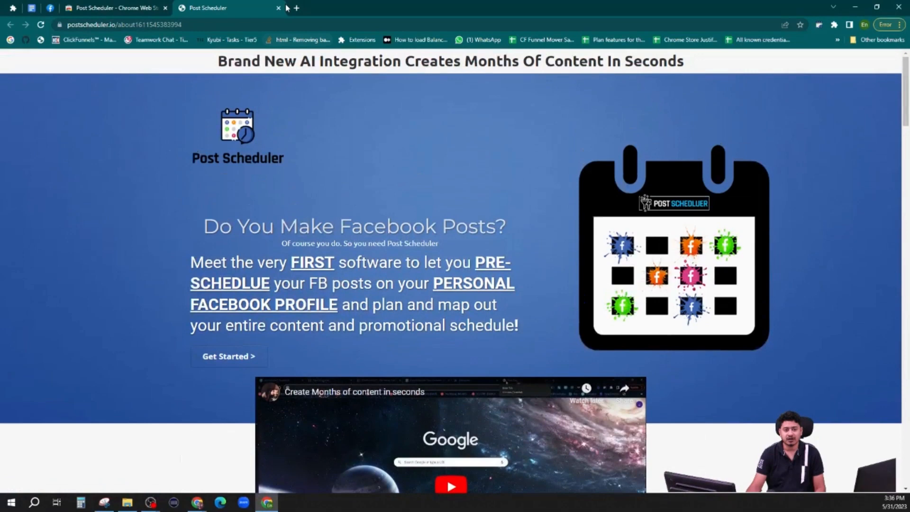
click(279, 7)
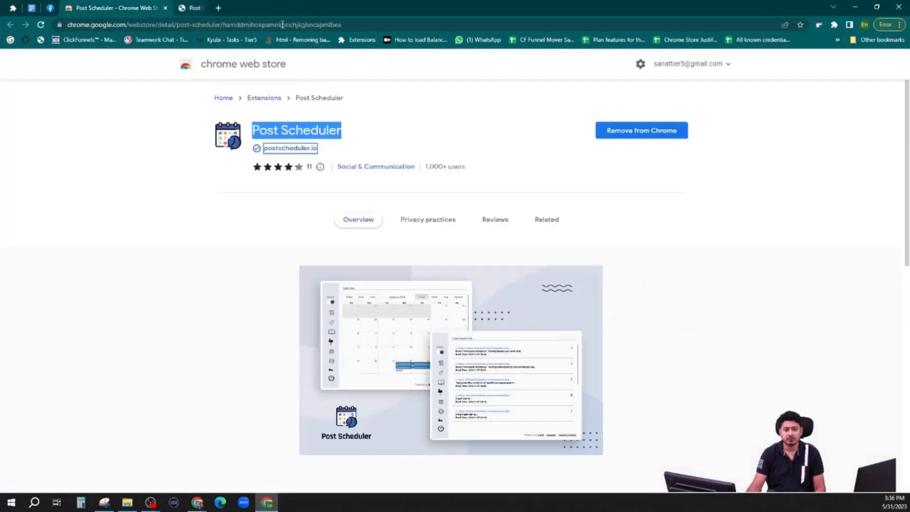
click(656, 167)
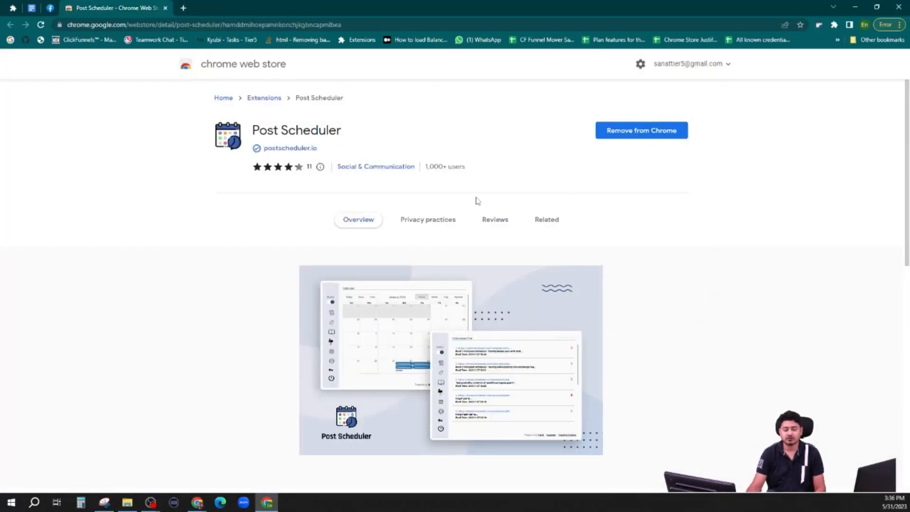
Step: Check the Post Scheduler entry among the installed extensions, and log in to the extension with the account e-mail and password
click(834, 25)
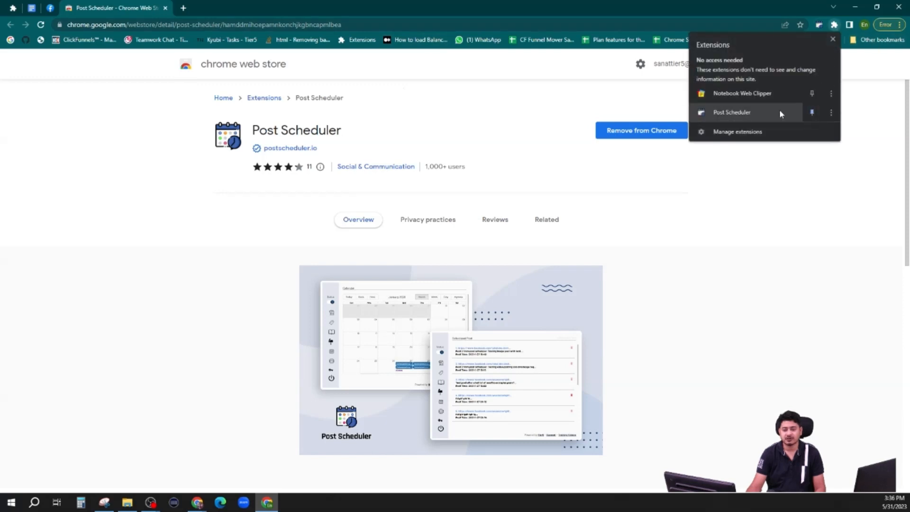
click(650, 95)
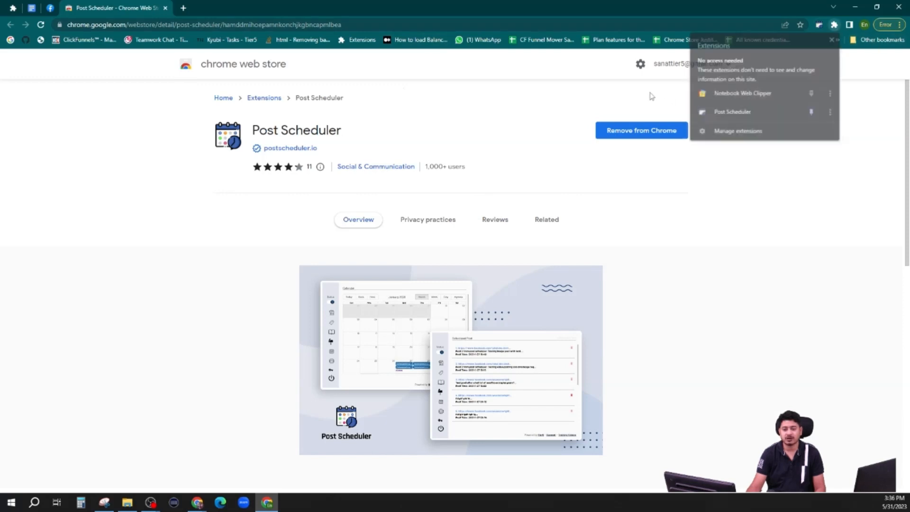
click(819, 25)
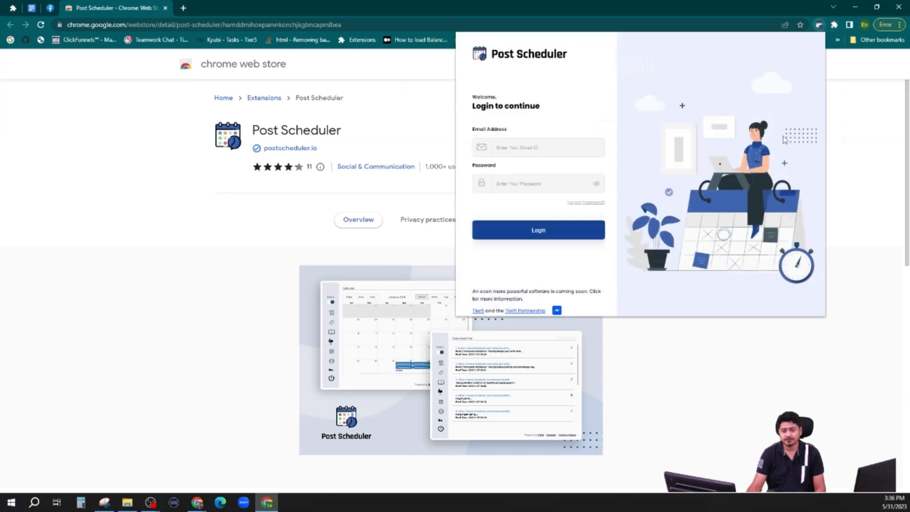
click(530, 149)
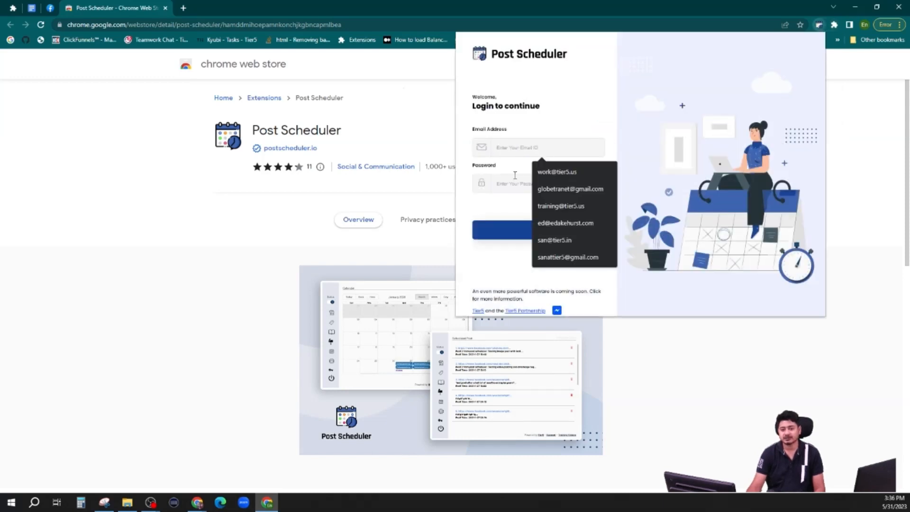
click(512, 203)
click(513, 212)
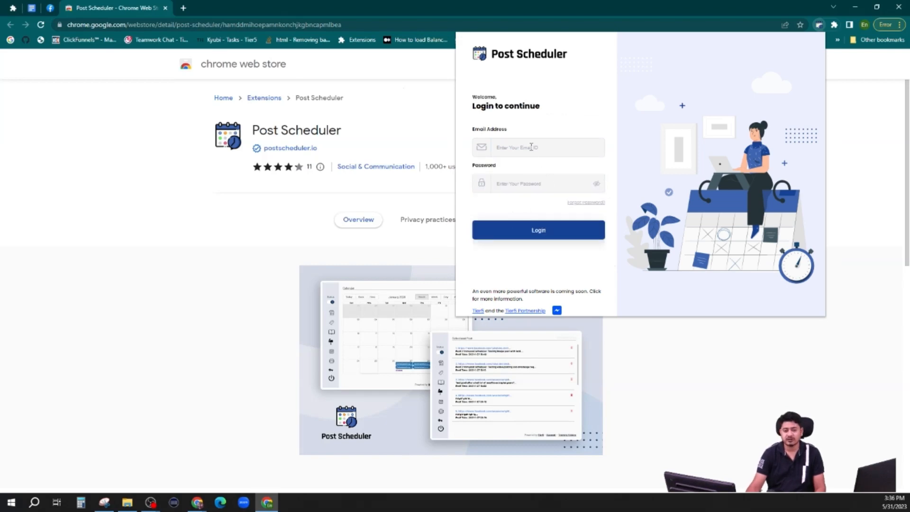
click(531, 147)
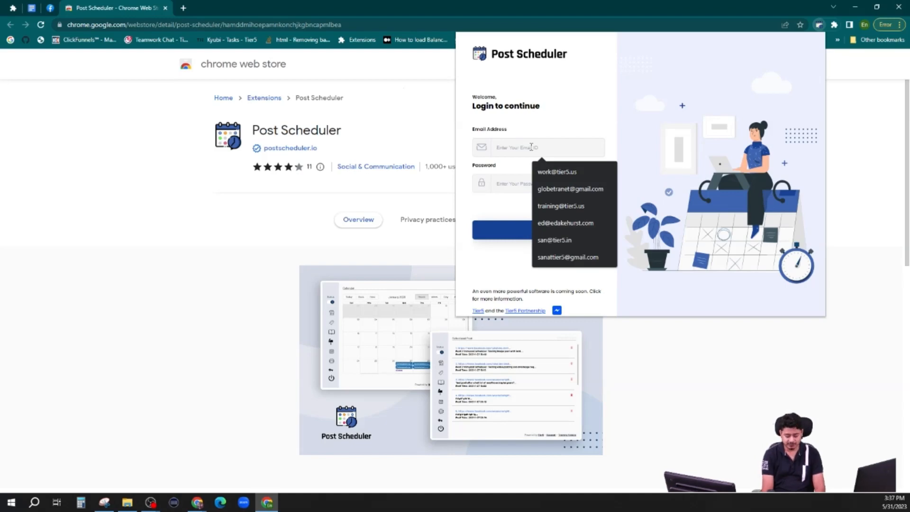
text(tie)
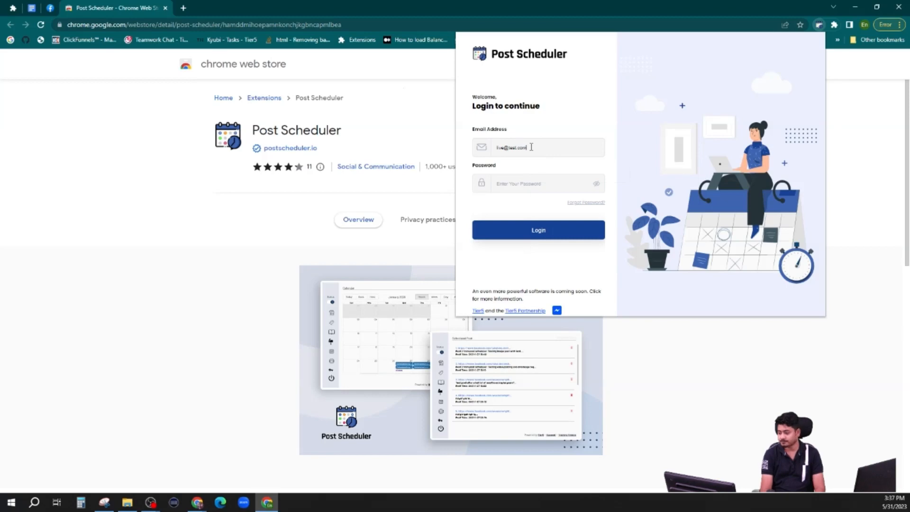
text(••••••)
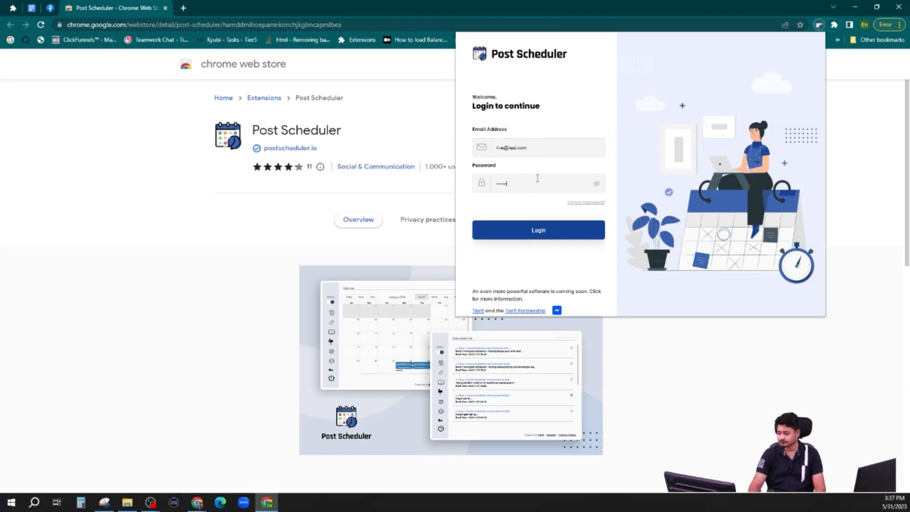
click(530, 229)
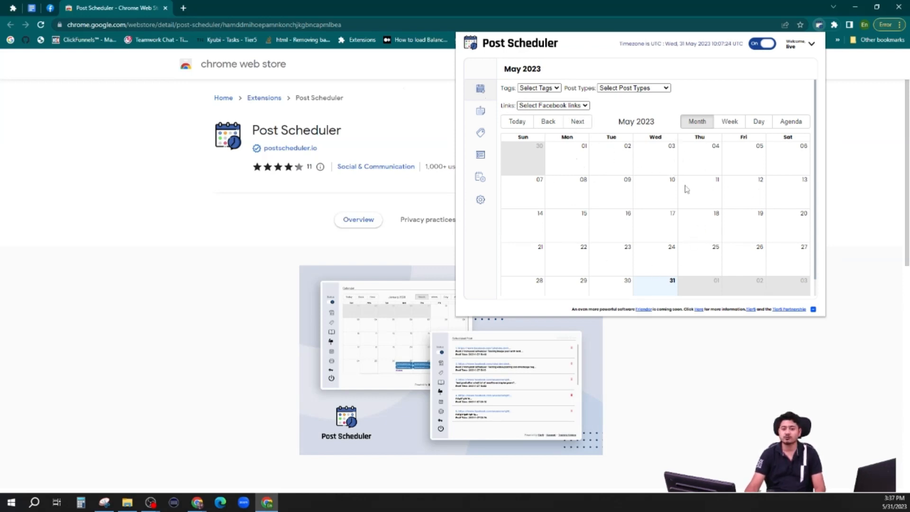
Step: Browse the monthly post calendar several months ahead, and return it to today's date
scroll(692, 194, down, 1)
scroll(643, 176, up, 1)
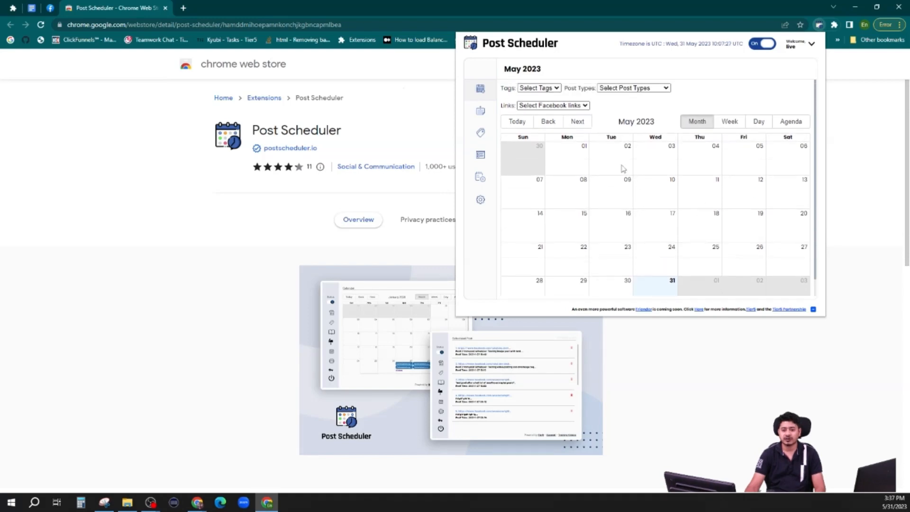
click(578, 121)
click(578, 121)
click(578, 121)
click(578, 121)
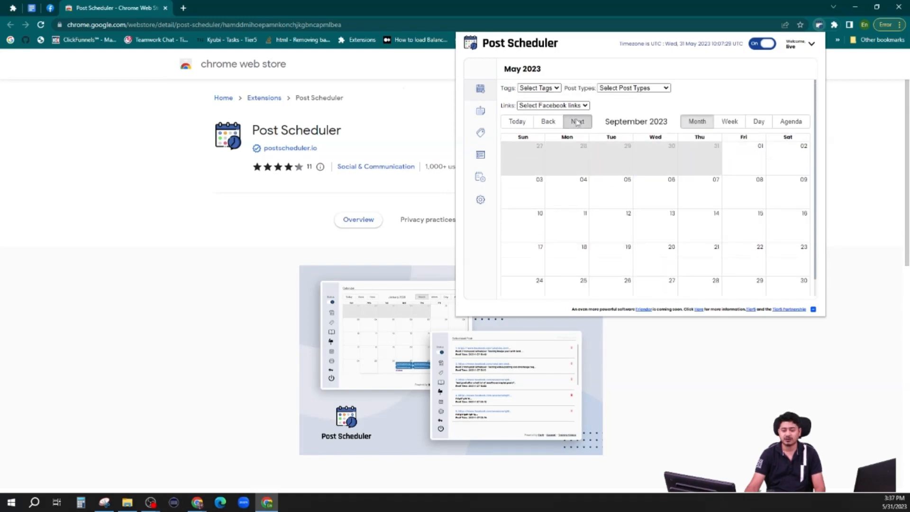
click(578, 121)
click(577, 122)
click(578, 122)
click(577, 121)
click(546, 121)
click(524, 121)
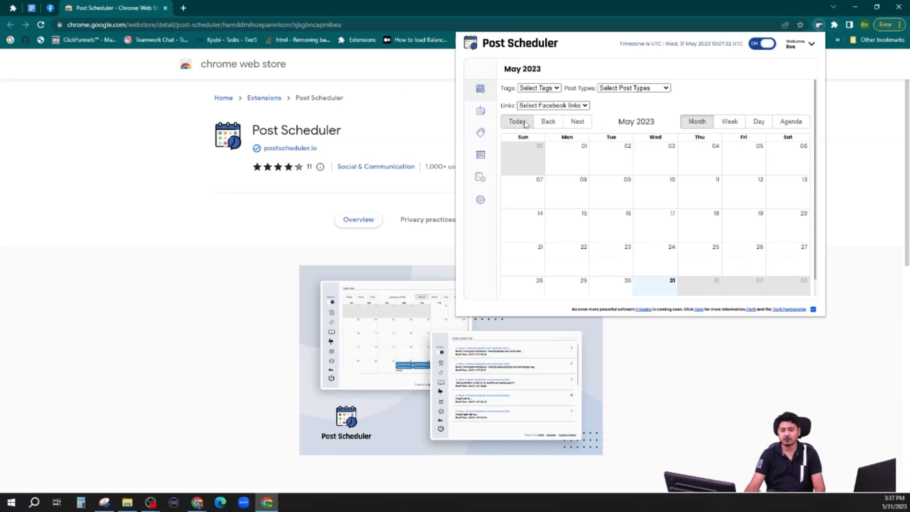
Step: View the post calendar by Week, Day and Agenda, and return to the Month view of the current month
click(740, 124)
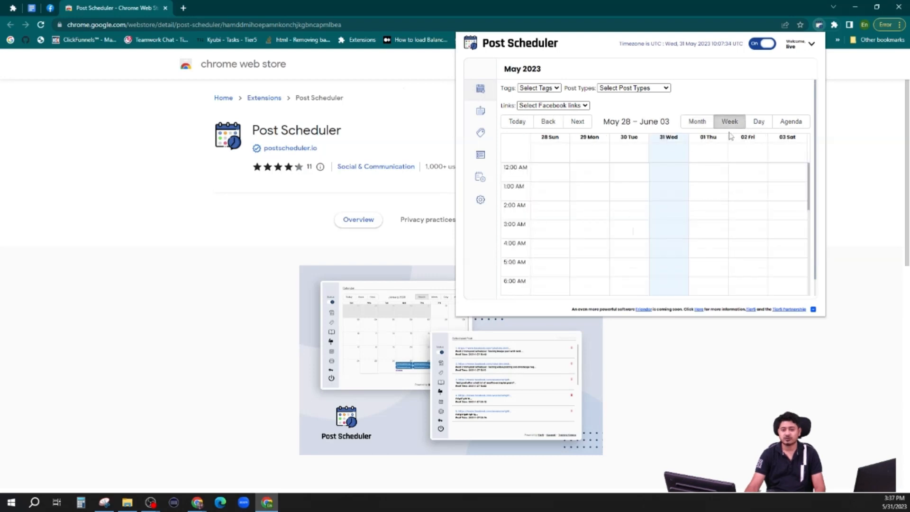
click(759, 122)
click(790, 121)
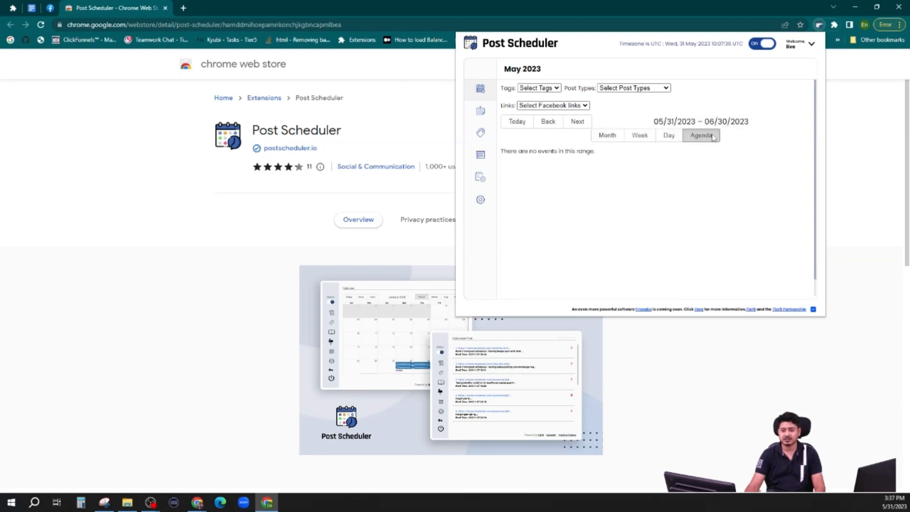
click(517, 121)
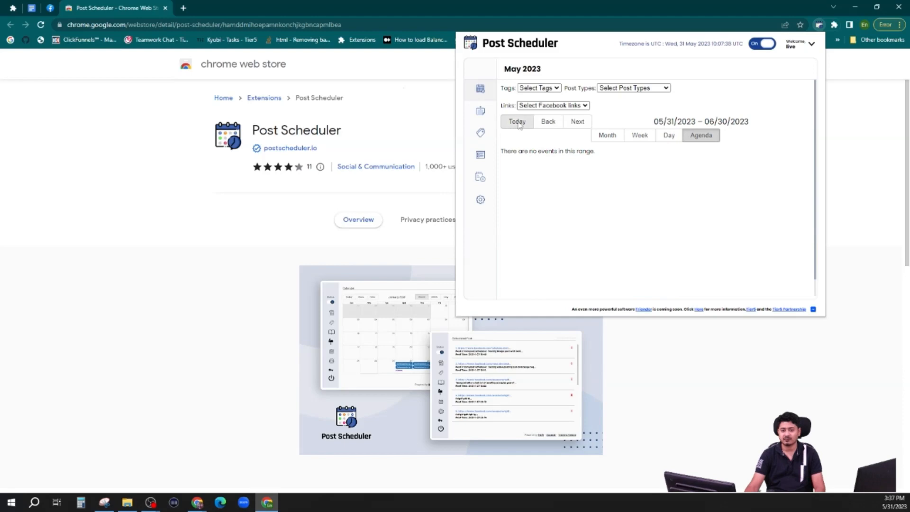
click(611, 136)
scroll(657, 197, down, 1)
scroll(616, 185, up, 1)
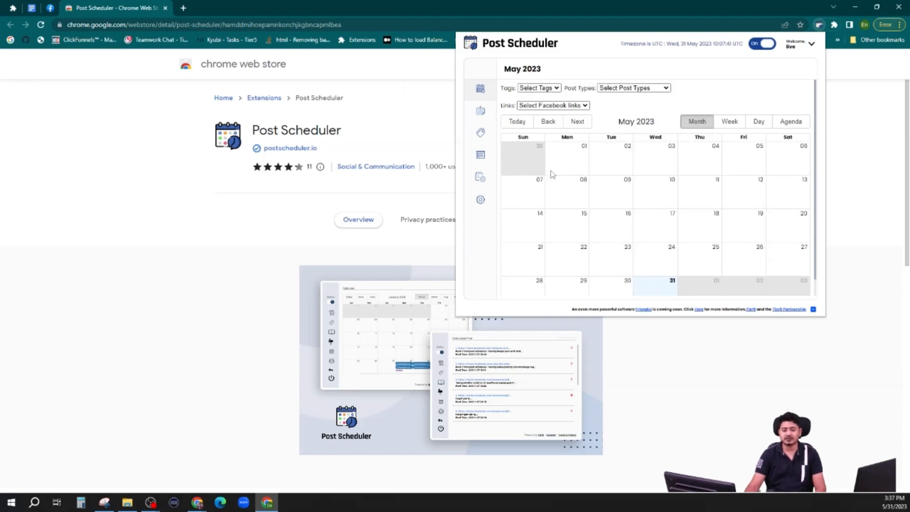
Step: Create a new post type named "Live testing"
click(480, 110)
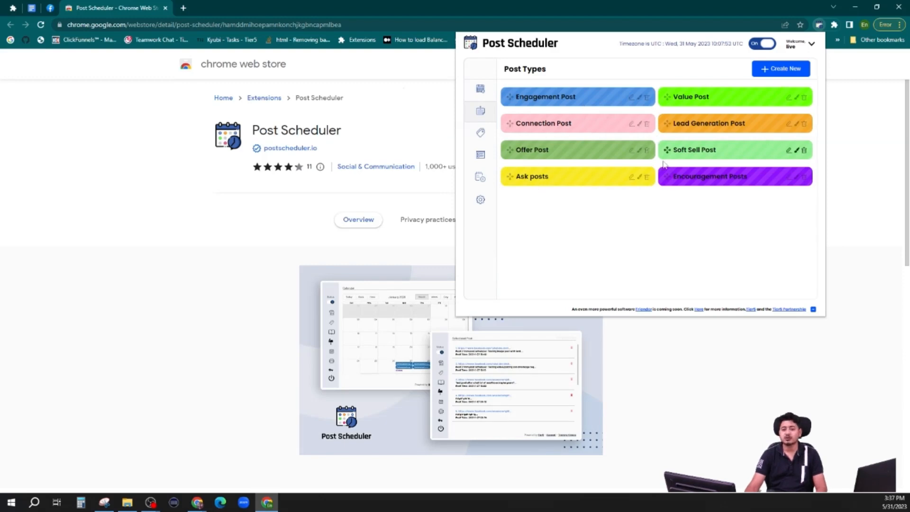
click(782, 69)
click(608, 171)
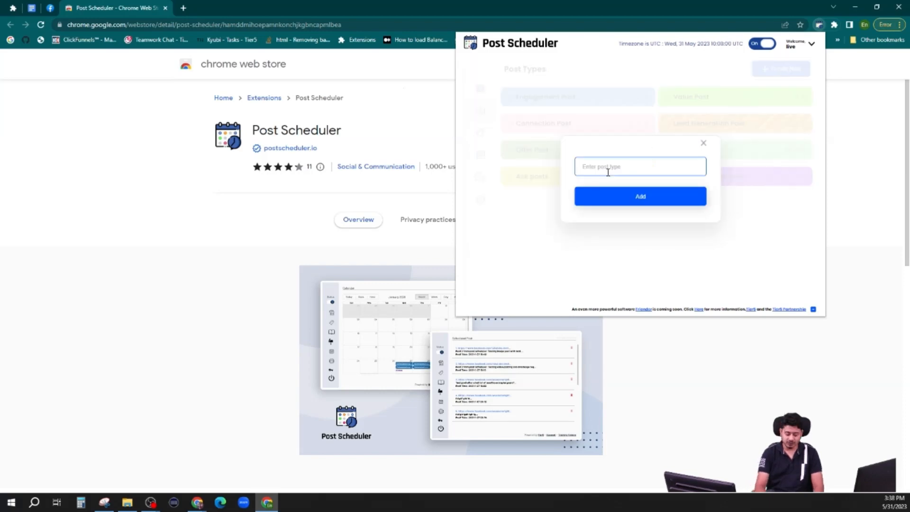
text(Livbe)
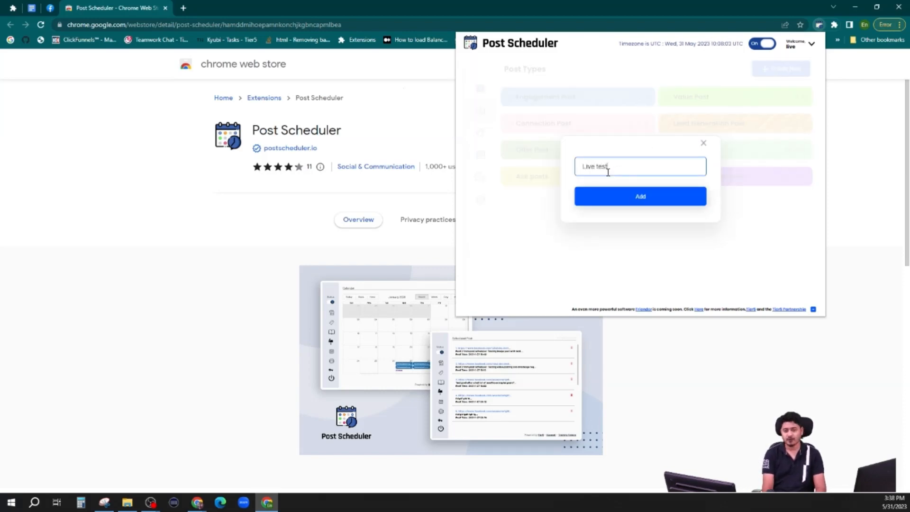
click(666, 196)
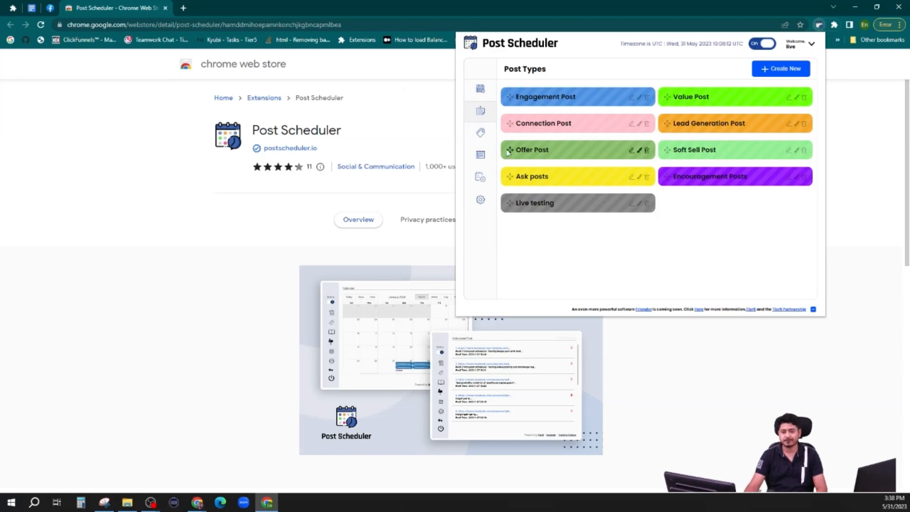
Step: Create a new tag named "Live testing"
click(480, 133)
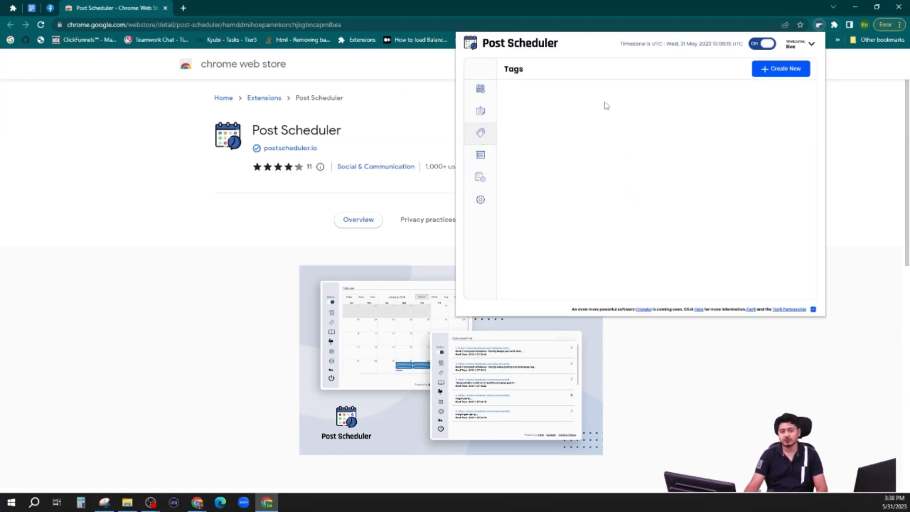
click(769, 72)
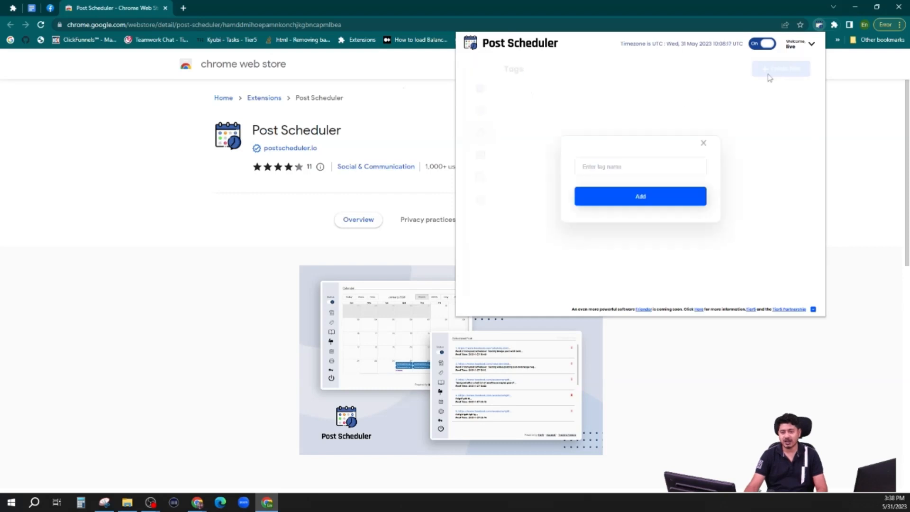
click(612, 166)
text(Live)
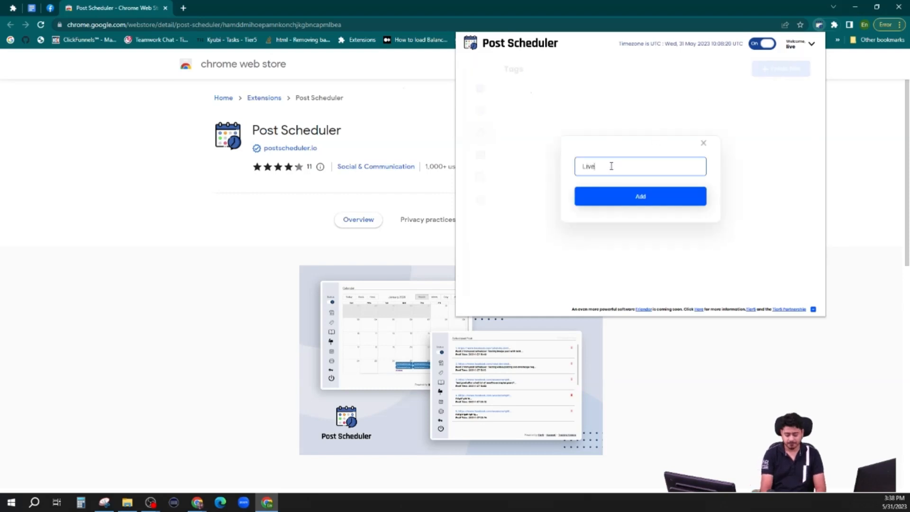
text( cop)
key(BackSpace)
key(BackSpace)
text(te)
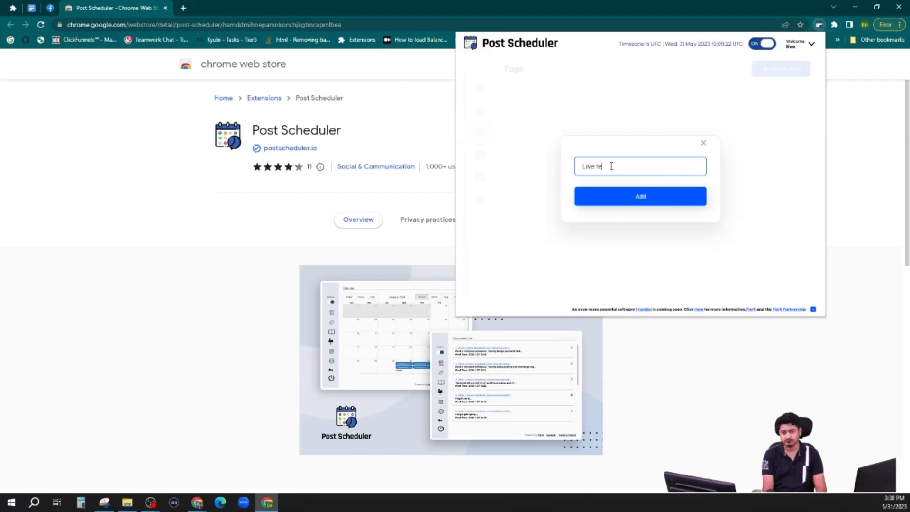
text(sting)
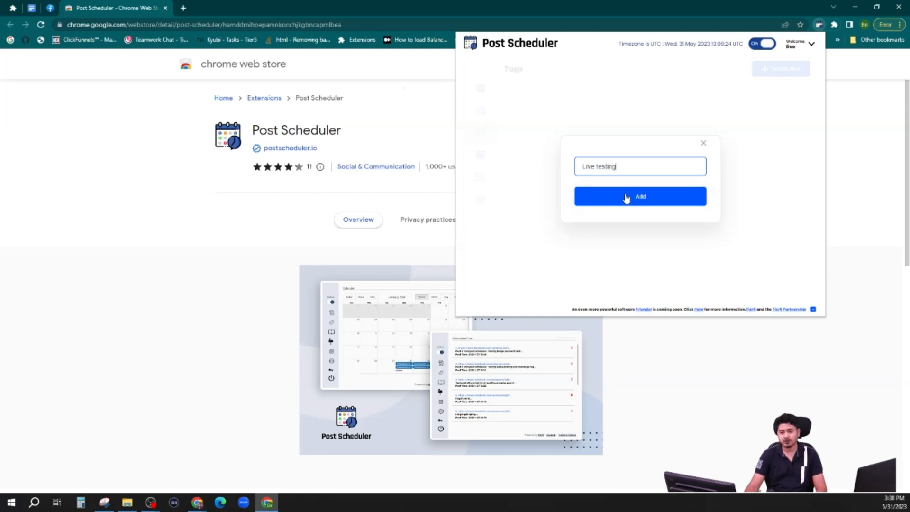
click(626, 199)
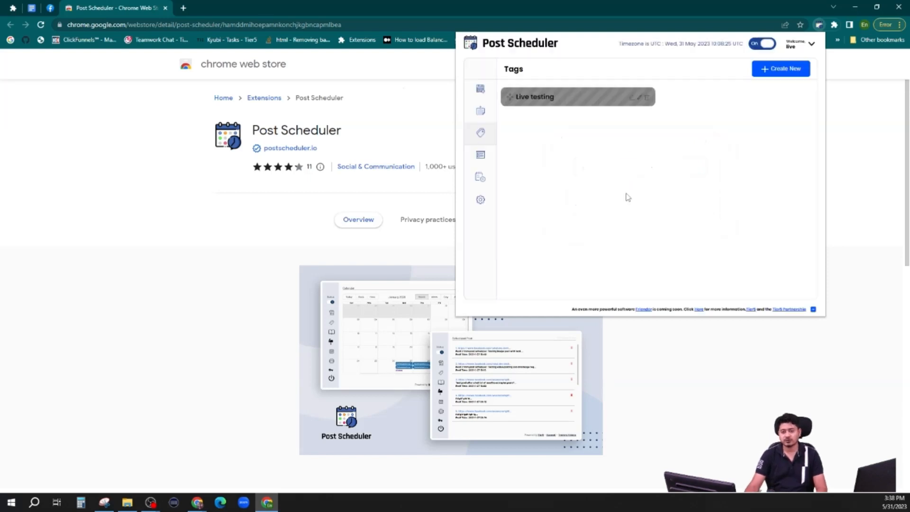
Step: View the post types in the Content Library, and open the ChatGPT settings
click(481, 155)
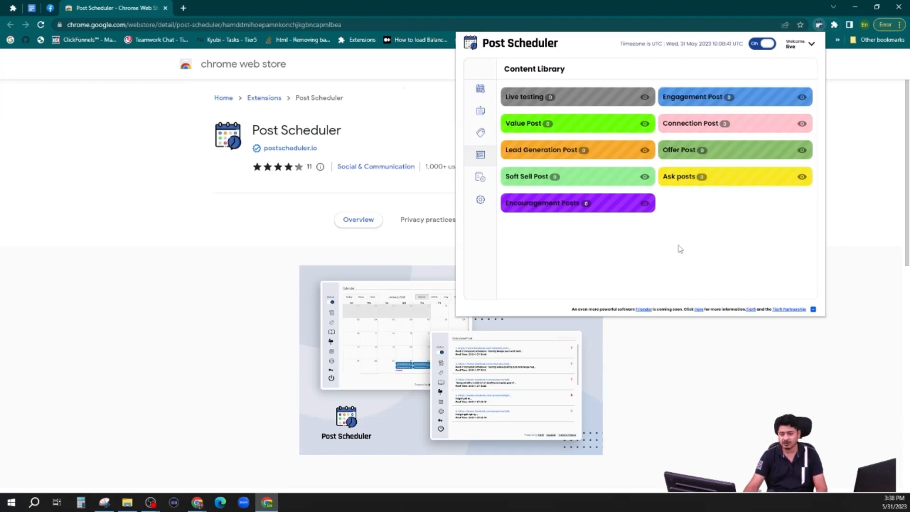
click(480, 201)
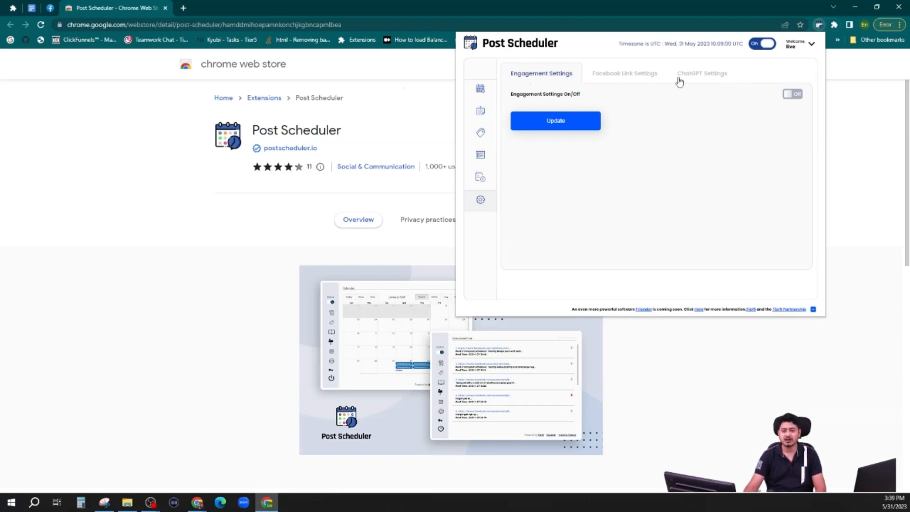
click(703, 75)
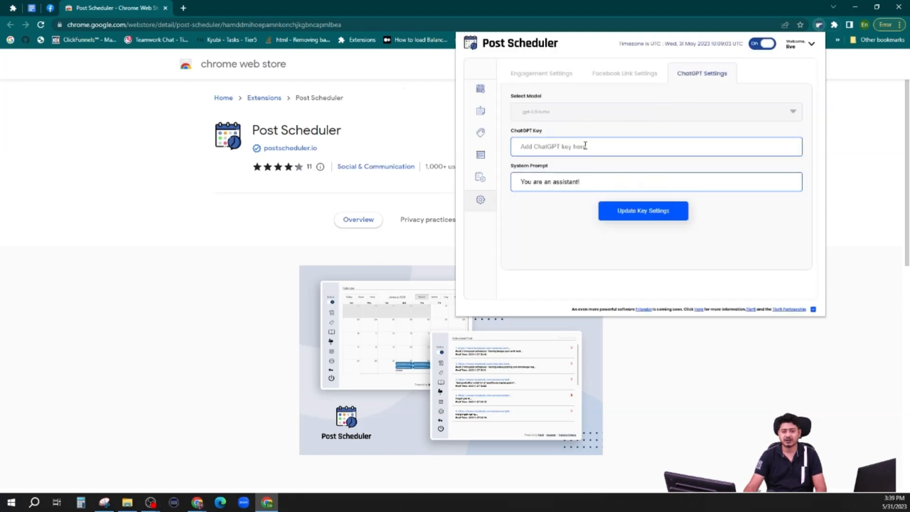
Step: View the Engagement Settings, and open the Scheduled Post List on its own page
click(544, 75)
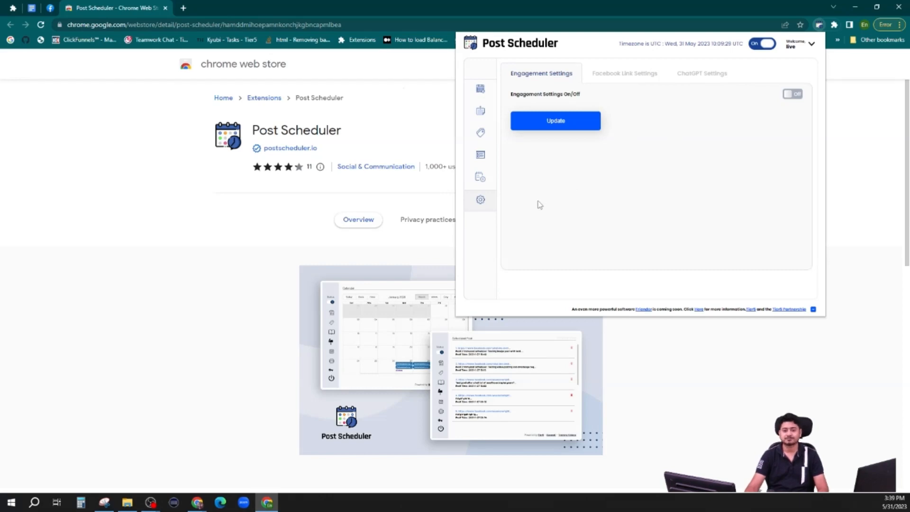
click(487, 182)
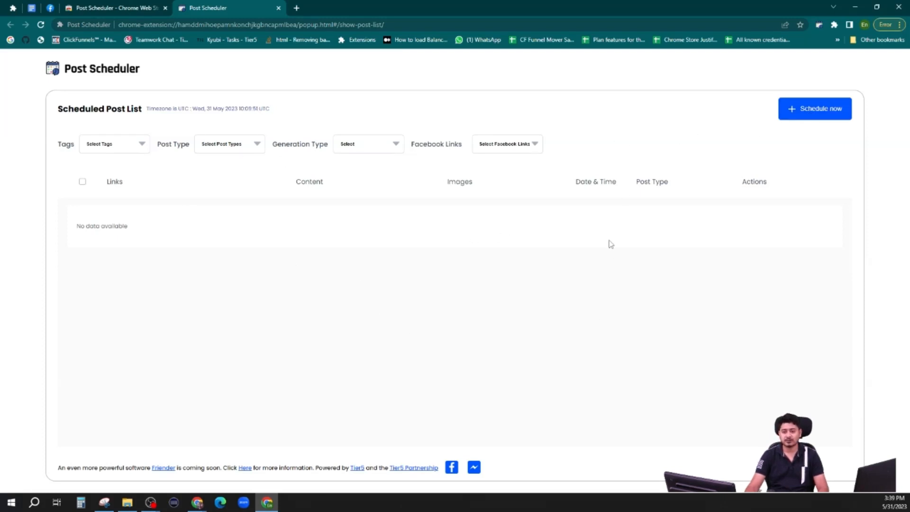
click(821, 25)
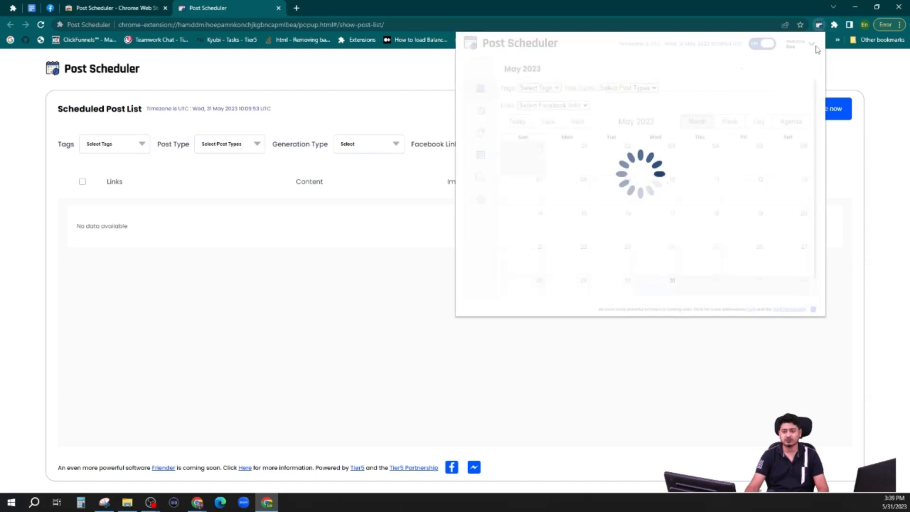
Step: Try to schedule a new post from the Scheduled Post List, and read the notice about what is required
click(818, 109)
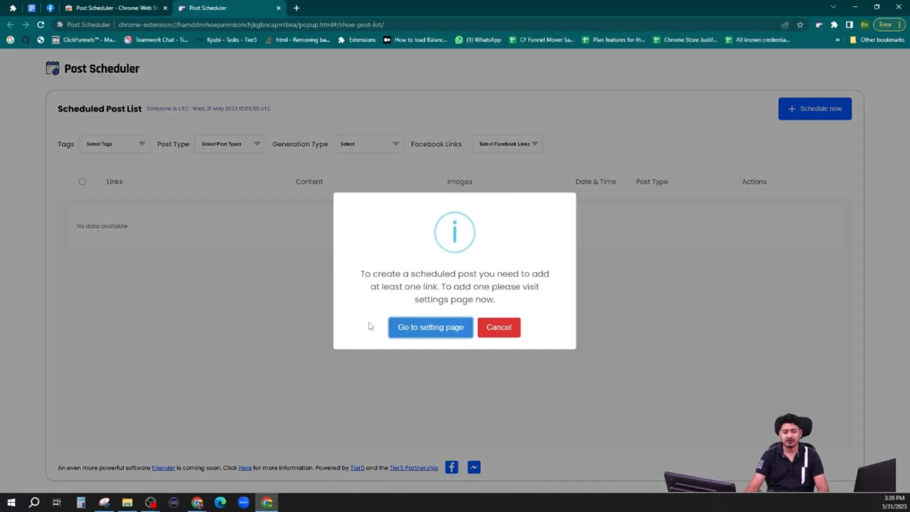
drag(352, 276, 525, 305)
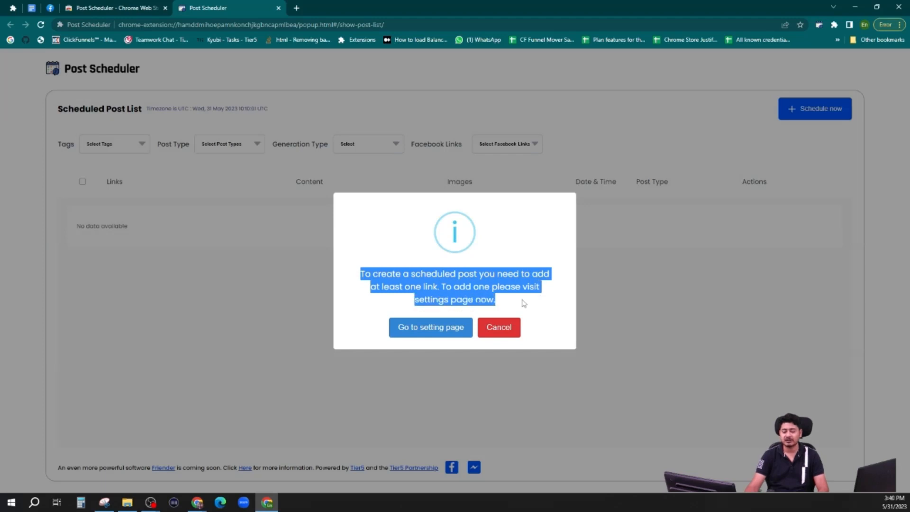
click(481, 301)
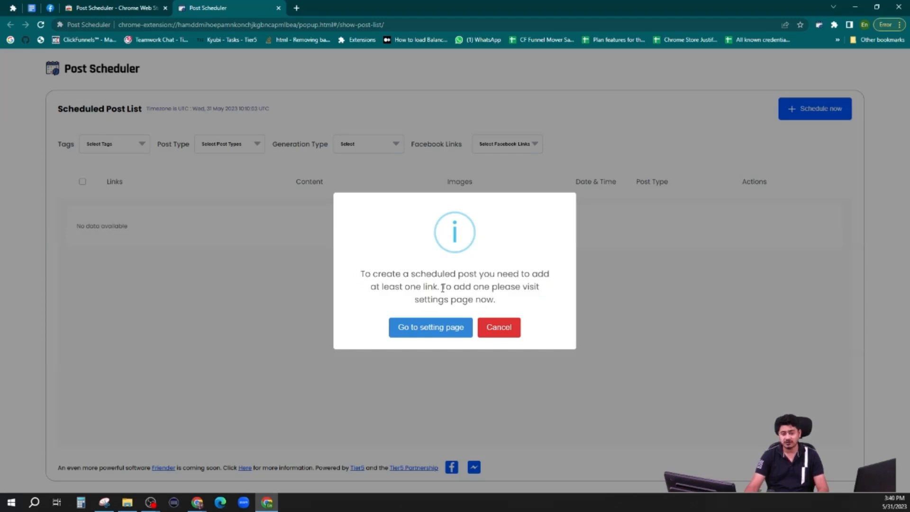
drag(447, 287, 508, 304)
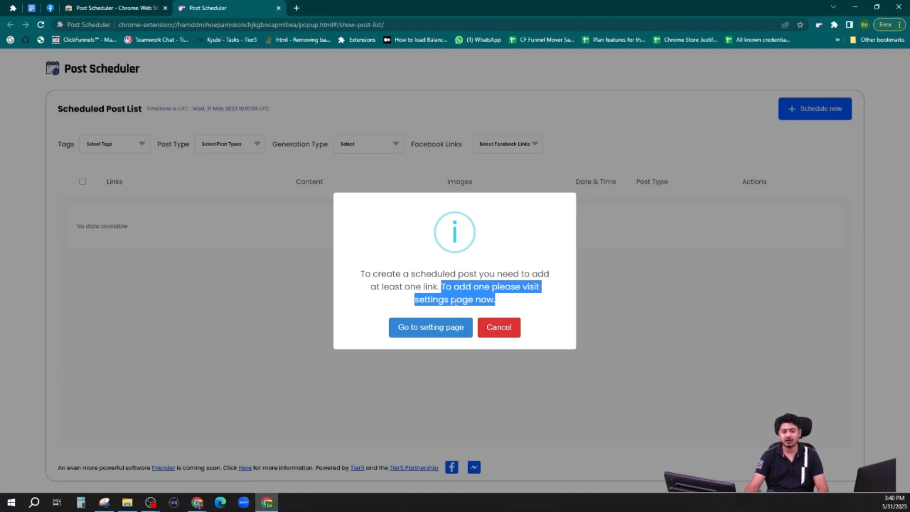
click(425, 300)
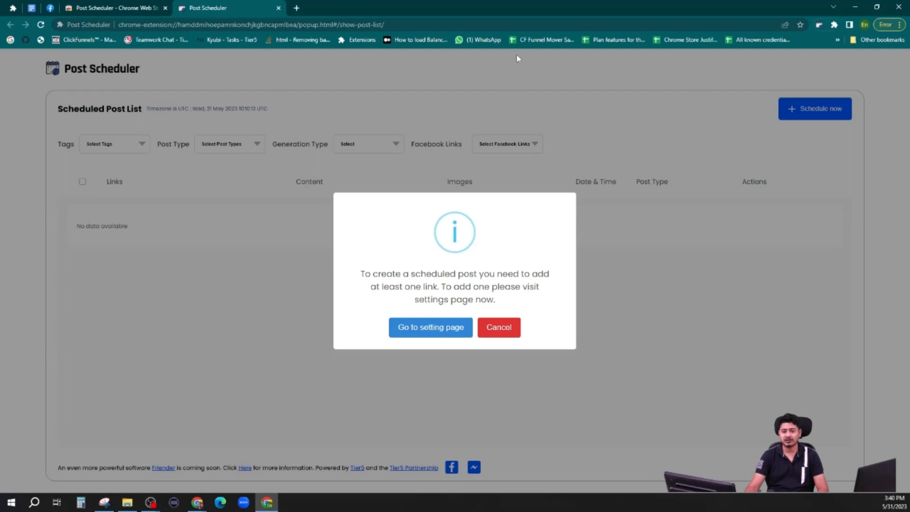
Step: Copy the web address of the account's own Facebook profile page, and close the open chat windows
click(50, 8)
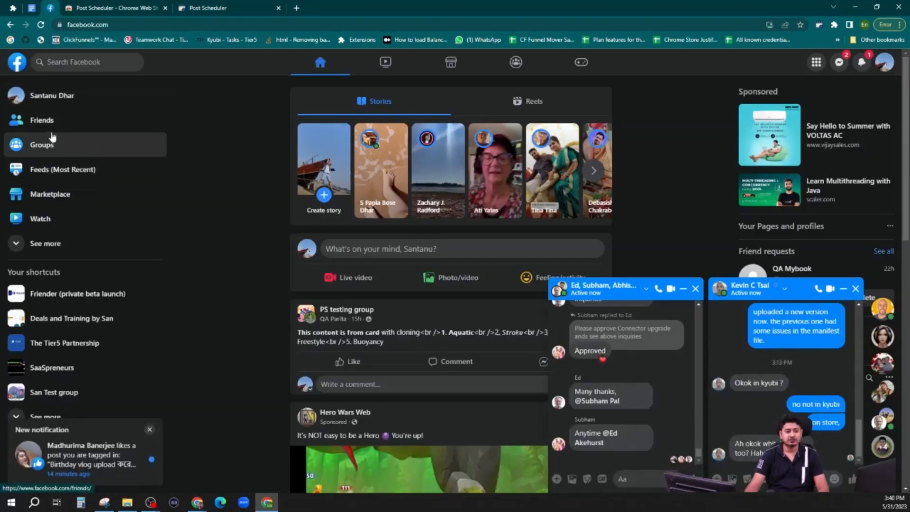
click(53, 146)
click(13, 60)
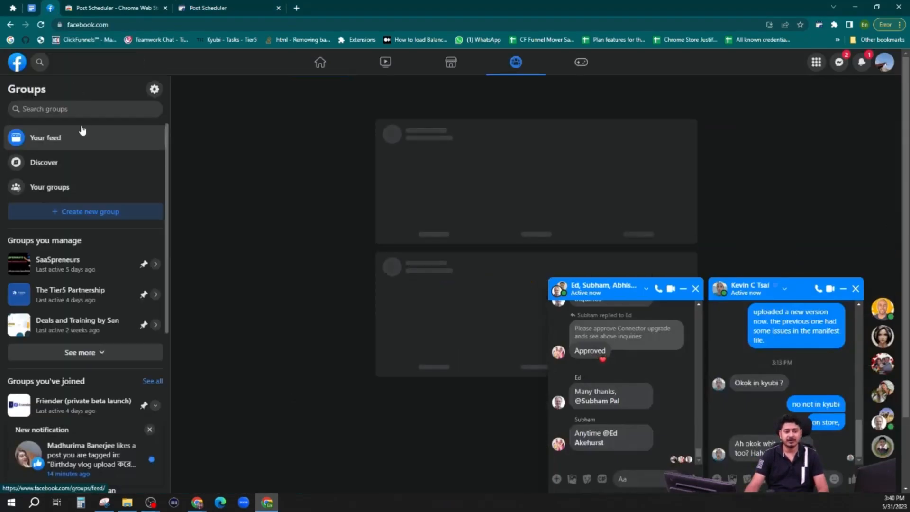
click(60, 96)
click(182, 20)
key(ctrl+c)
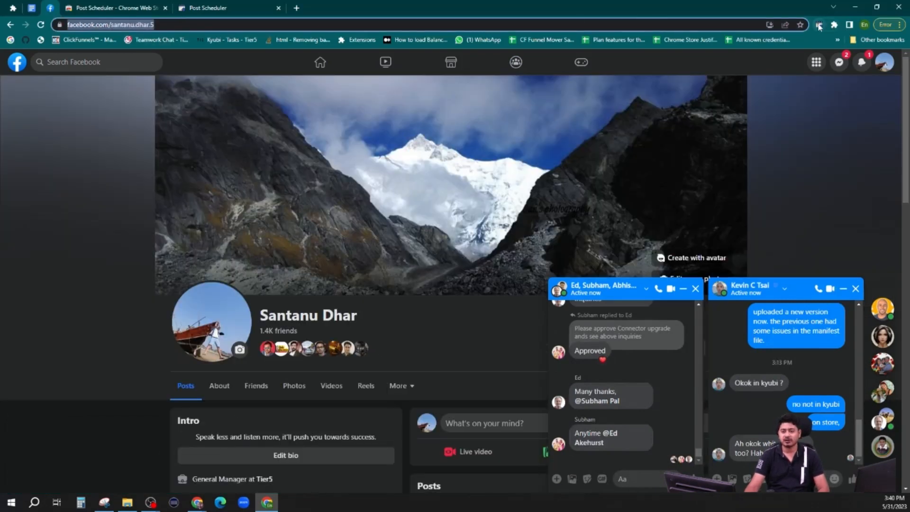
click(696, 289)
click(855, 289)
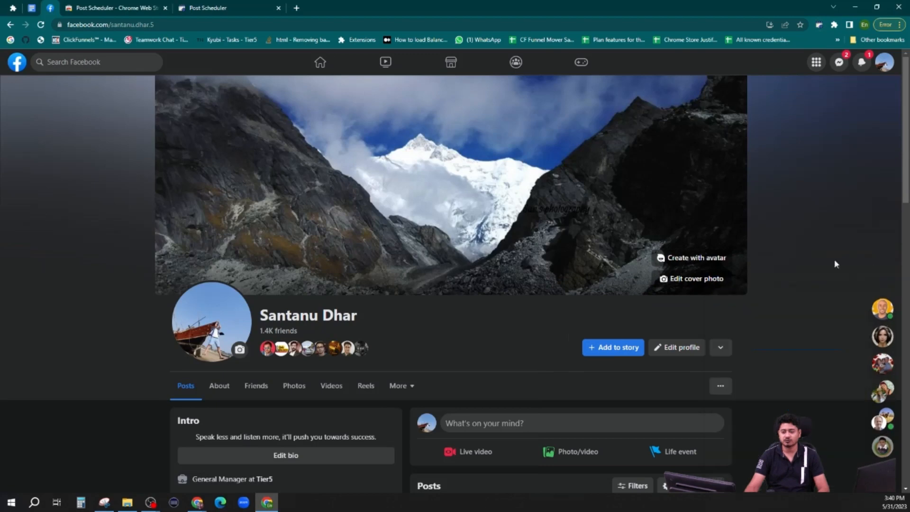
Step: Add the copied Facebook profile address to the Facebook Link Settings with the title "Profile"
click(818, 24)
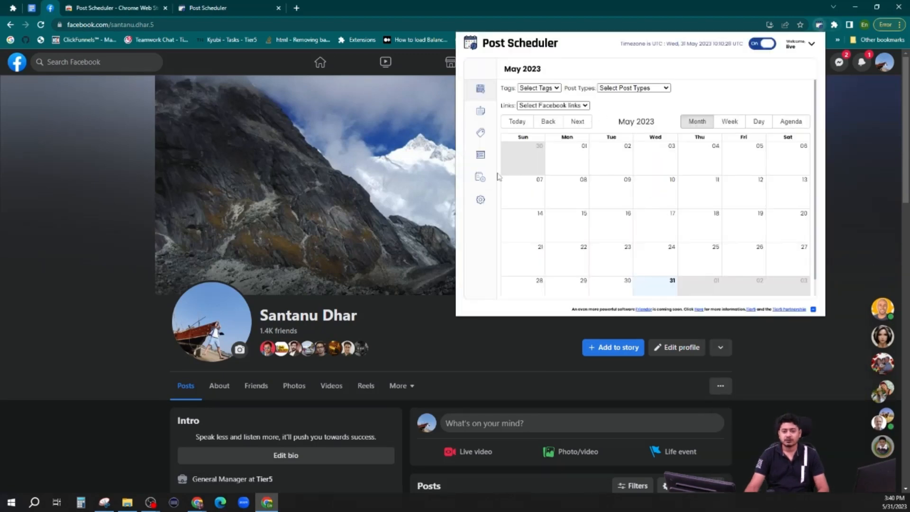
click(480, 176)
click(629, 75)
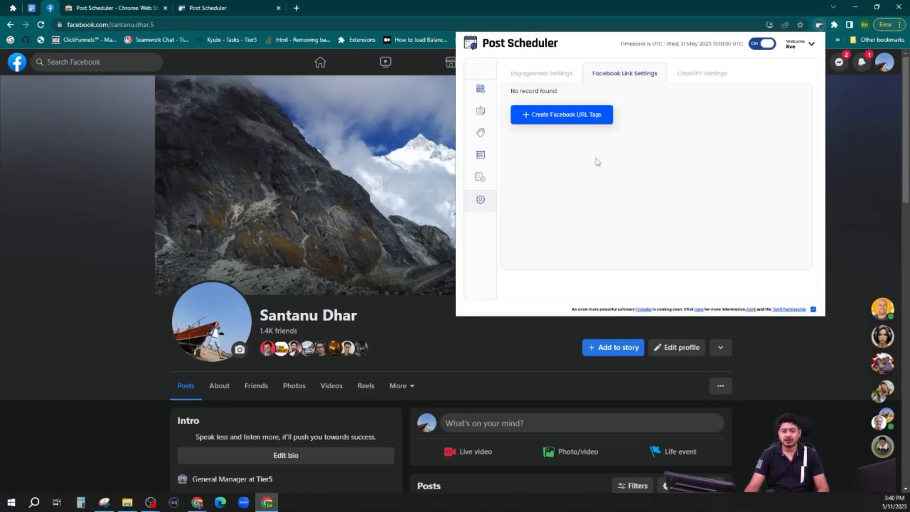
click(557, 118)
click(612, 165)
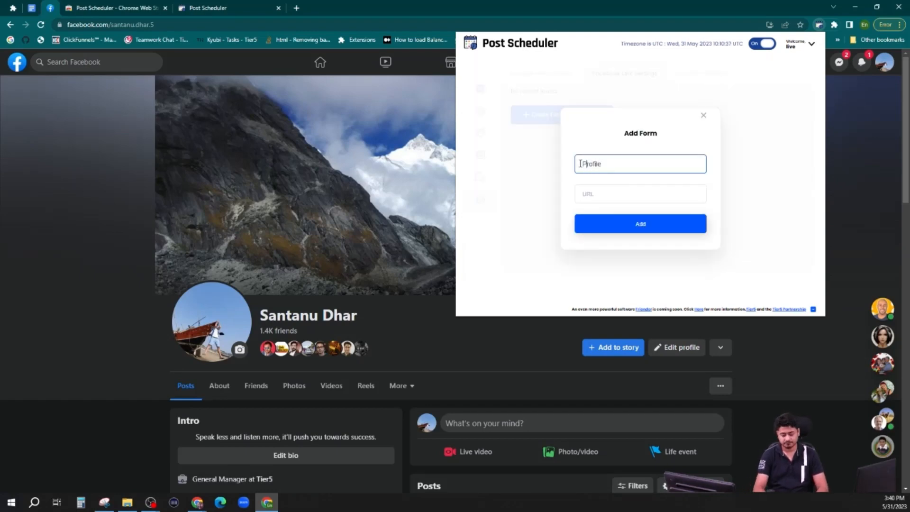
click(618, 188)
key(ctrl+v)
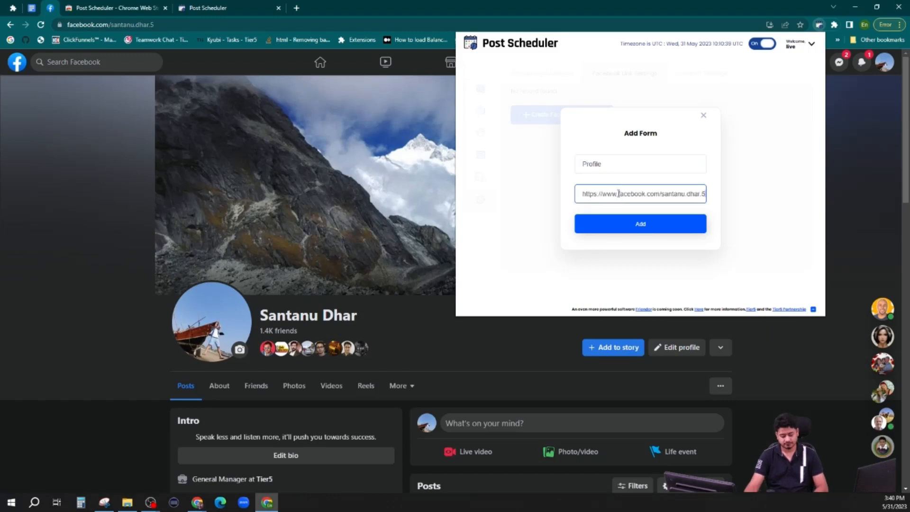
click(622, 227)
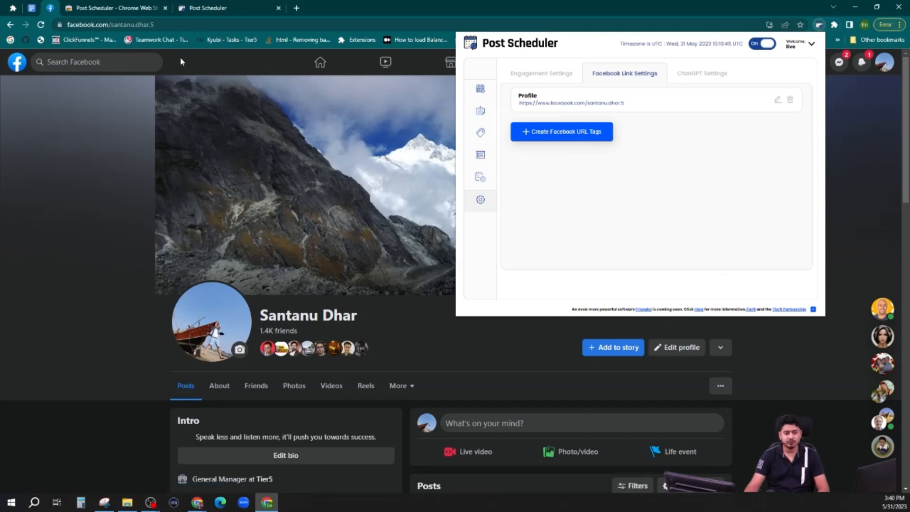
Step: Open the managed Facebook groups SaaSpreneurs, The Tier5 Partnership and Deals and Training in separate browser tabs
click(51, 9)
click(516, 62)
middle_click(77, 266)
middle_click(77, 295)
middle_click(77, 325)
Step: Expand the managed groups list, and open Tier5 Group Monkeys, PS testing group and the test group listed after them in separate tabs
click(79, 351)
scroll(78, 215, down, 3)
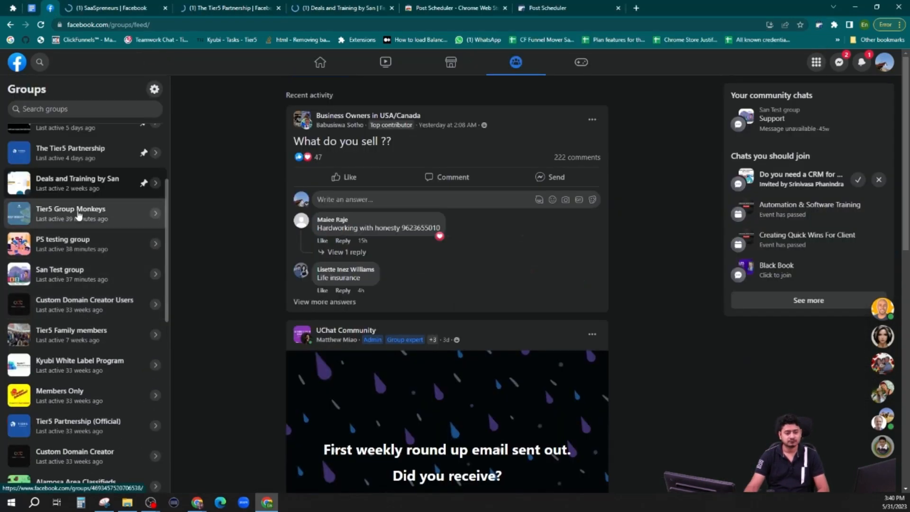
middle_click(79, 215)
middle_click(77, 244)
middle_click(77, 274)
middle_click(78, 333)
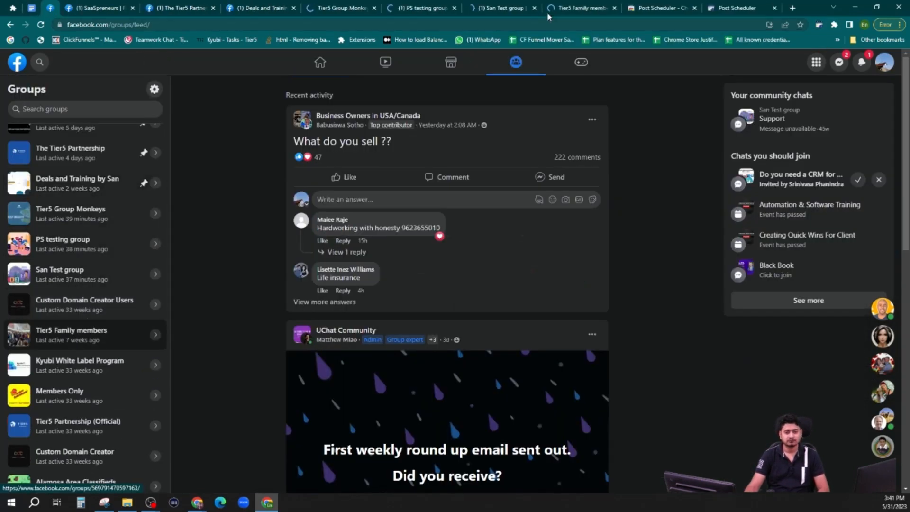
click(614, 8)
Step: Open the Tier5 Partnership (Official), Friender private beta, Elite Inner Circle and Test Group __GM groups in separate tabs
scroll(77, 286, down, 3)
middle_click(77, 286)
click(81, 371)
ctrl+click(65, 244)
ctrl+click(66, 304)
scroll(67, 284, down, 6)
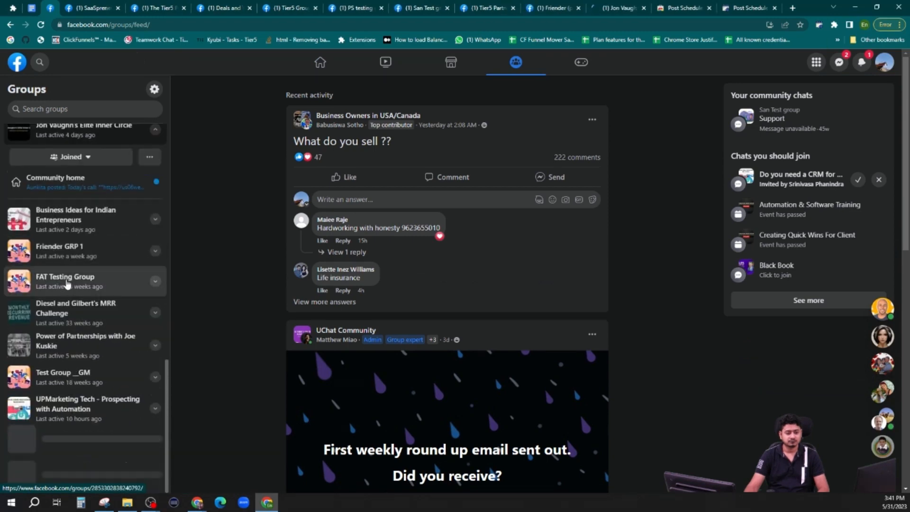
ctrl+click(66, 231)
Step: Add the SaaSpreneurs group's URL to the Facebook Link Settings with the title "saas", and close its tab
click(88, 8)
click(147, 24)
click(691, 8)
click(87, 8)
click(820, 26)
click(481, 200)
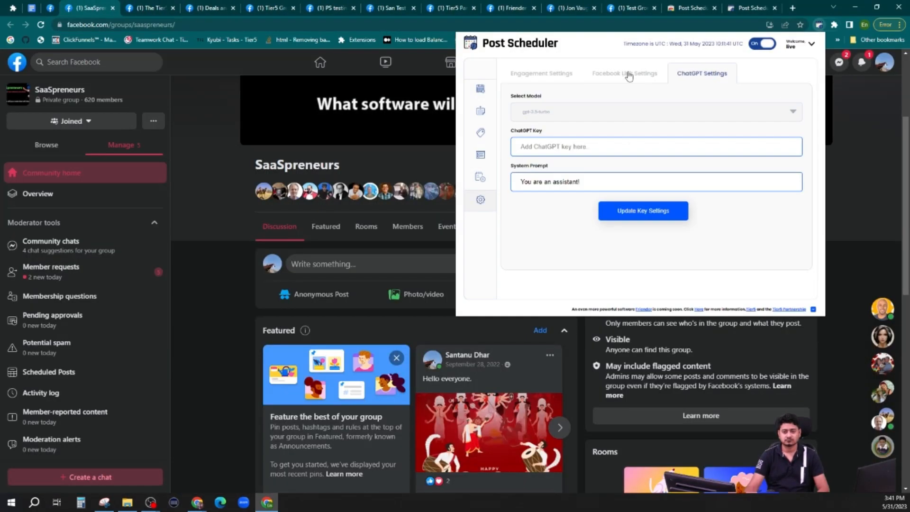
click(626, 74)
click(542, 126)
click(640, 224)
click(113, 8)
Step: Add The Tier5 Partnership group's URL as a Facebook link titled "Tier5 partnership", and close its tab
click(819, 25)
click(481, 200)
click(625, 74)
click(599, 169)
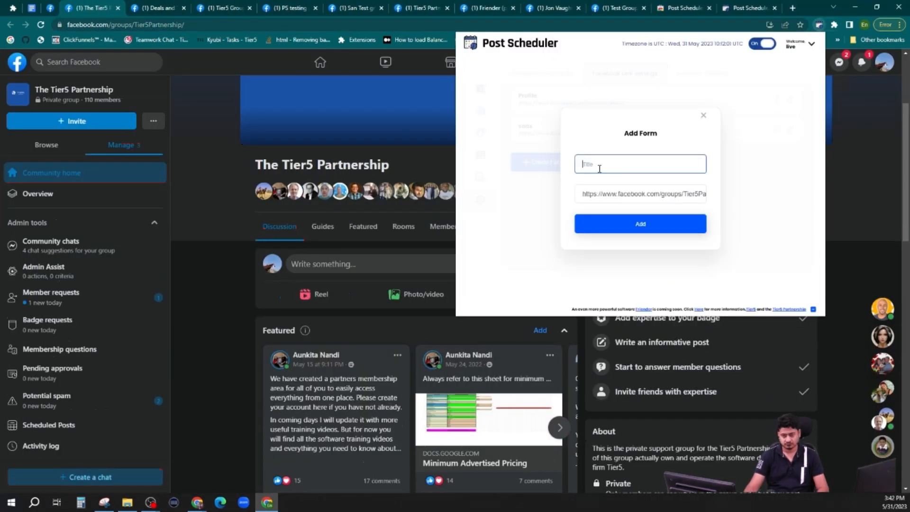
text(Tier5 partnership)
click(640, 223)
click(118, 8)
Step: Add the Deals and Training group's URL as a Facebook link titled "Deals and training", and close its tab
click(820, 25)
click(480, 199)
click(625, 74)
click(561, 115)
click(617, 162)
text(Deals and training)
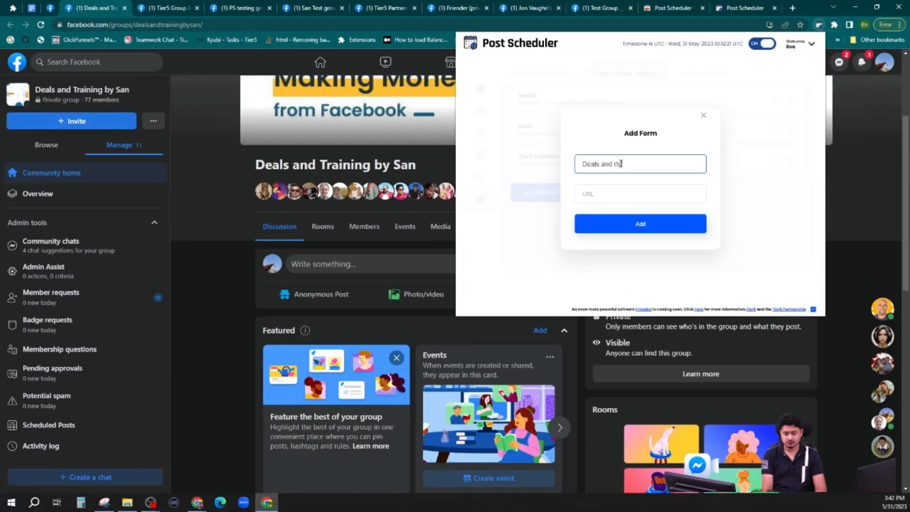
click(640, 223)
click(125, 8)
Step: Add the Tier5 Group Monkeys URL as a Facebook link titled "Tier5 Group monkeys"
click(820, 25)
click(481, 200)
click(625, 74)
click(562, 222)
click(617, 162)
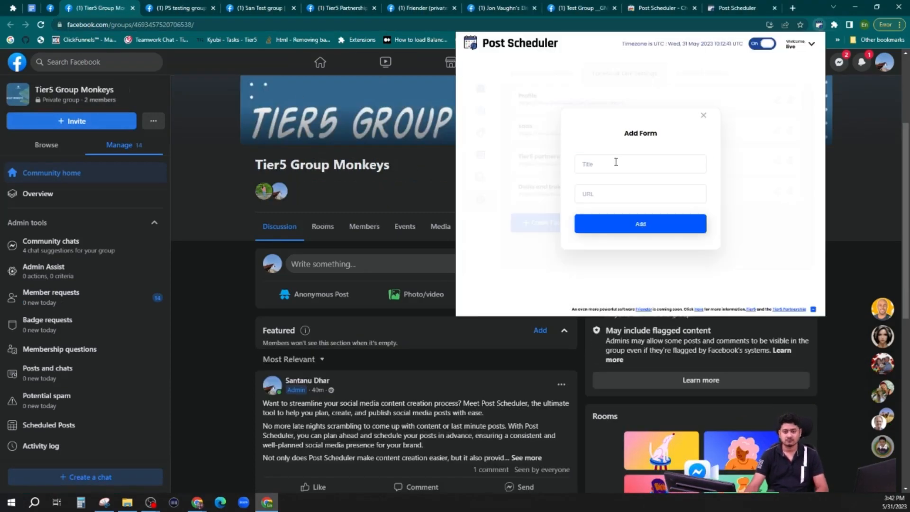
text(Tier5 Group monkeys)
click(640, 223)
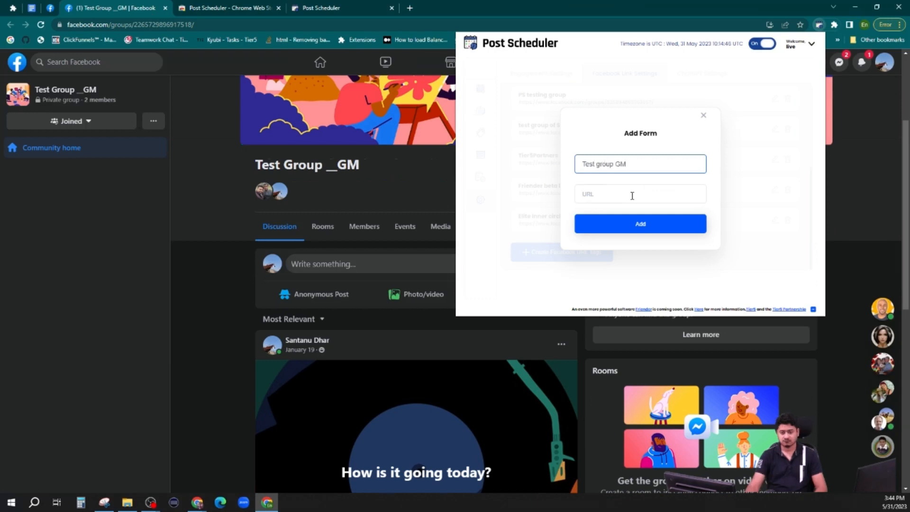
Step: Add the Test Group __GM URL as a Facebook link titled "Test group GM", and close the group and Chrome Web Store tabs
click(630, 195)
key(ctrl+v)
click(630, 226)
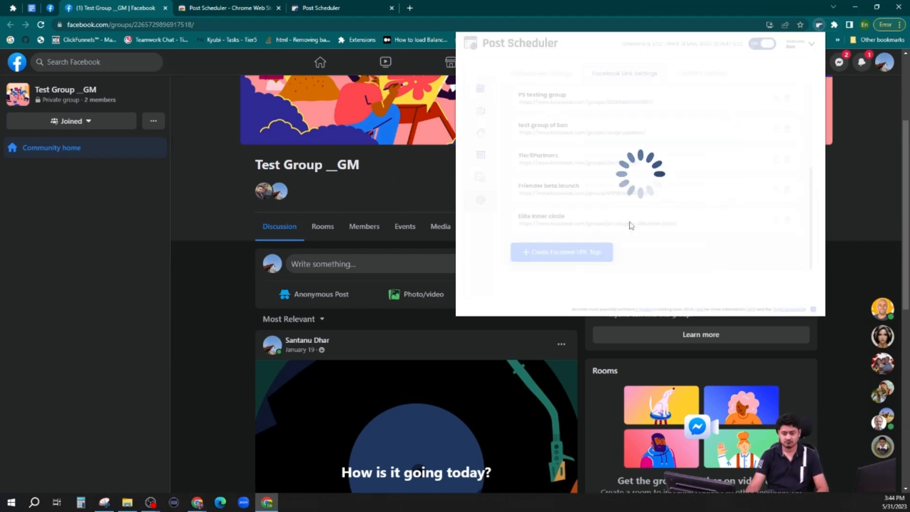
click(166, 8)
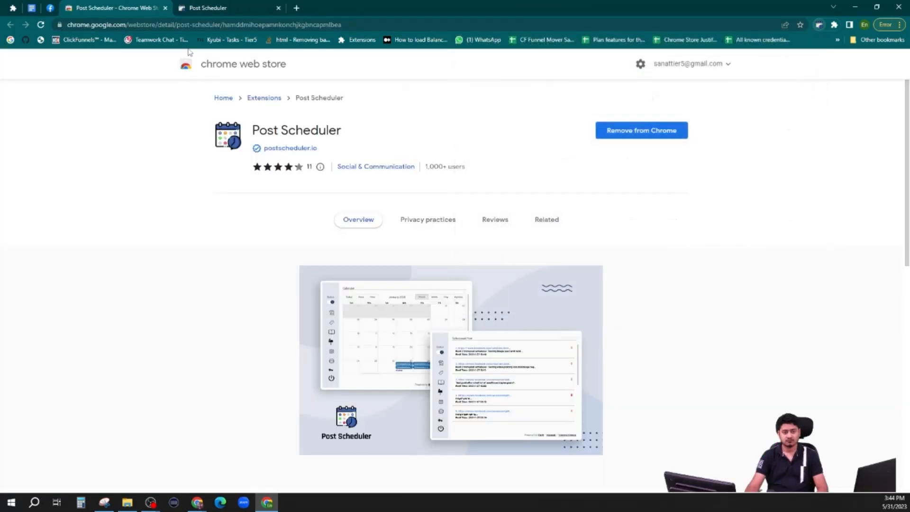
click(166, 8)
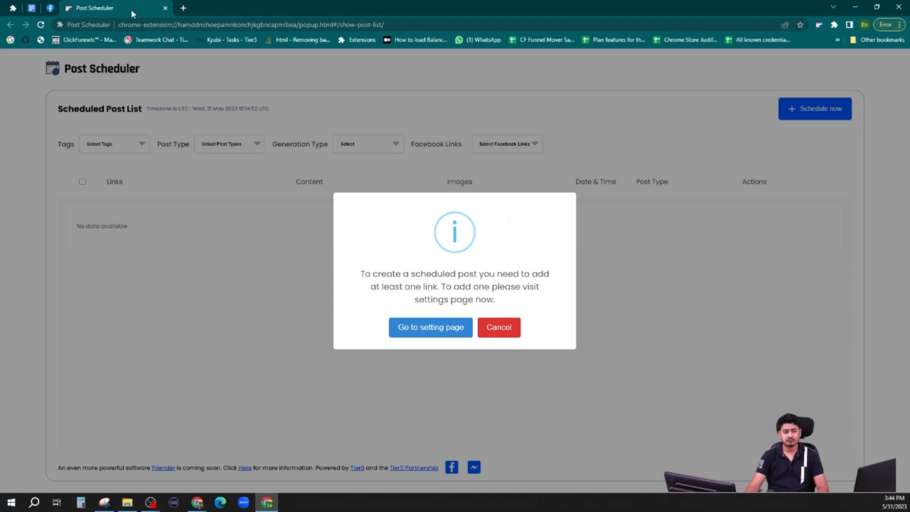
Step: Dismiss the notice on the Scheduled Post List, and review the saved links in the Facebook Link Settings
click(499, 334)
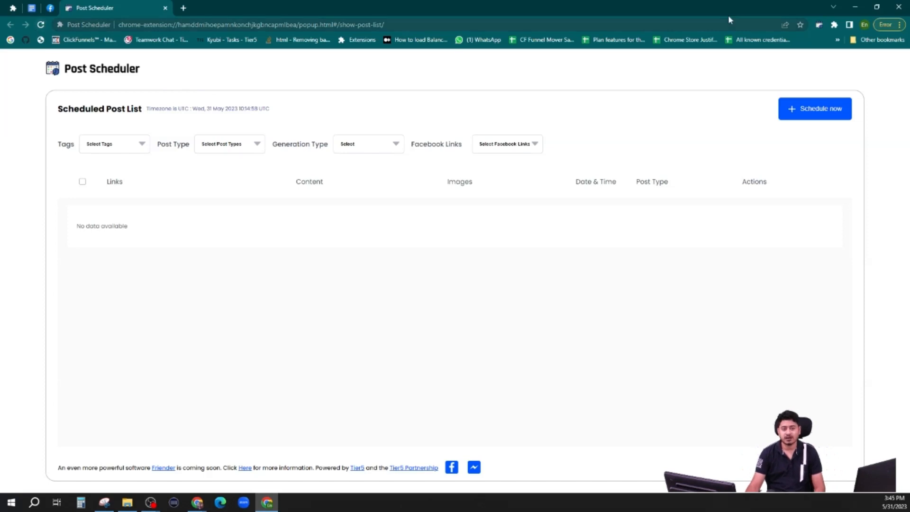
click(817, 26)
click(480, 200)
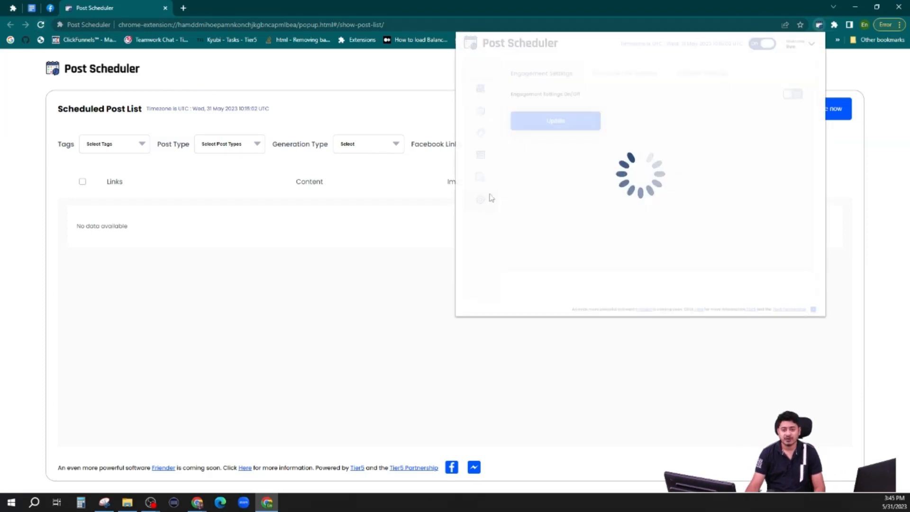
click(604, 79)
scroll(645, 156, down, 5)
scroll(650, 185, up, 5)
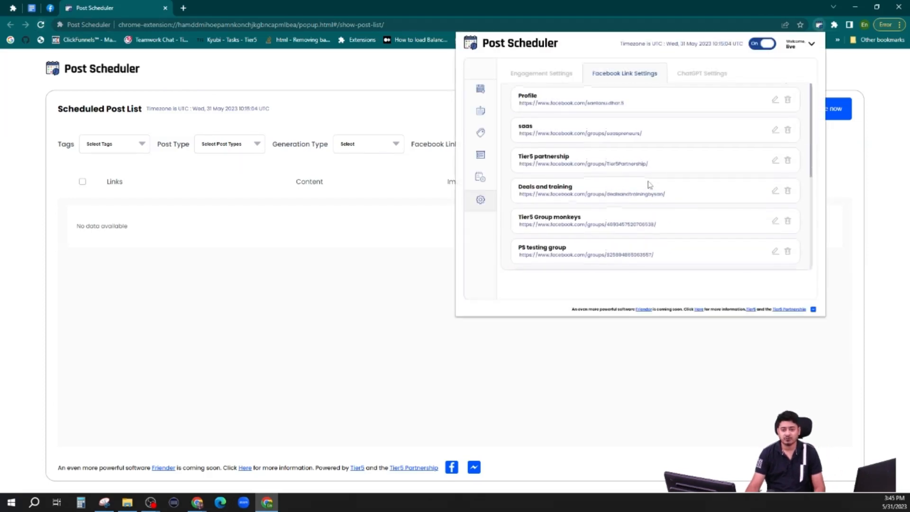
Step: Filter the May 2023 post calendar by the Facebook link "Friender beta launch"
click(480, 89)
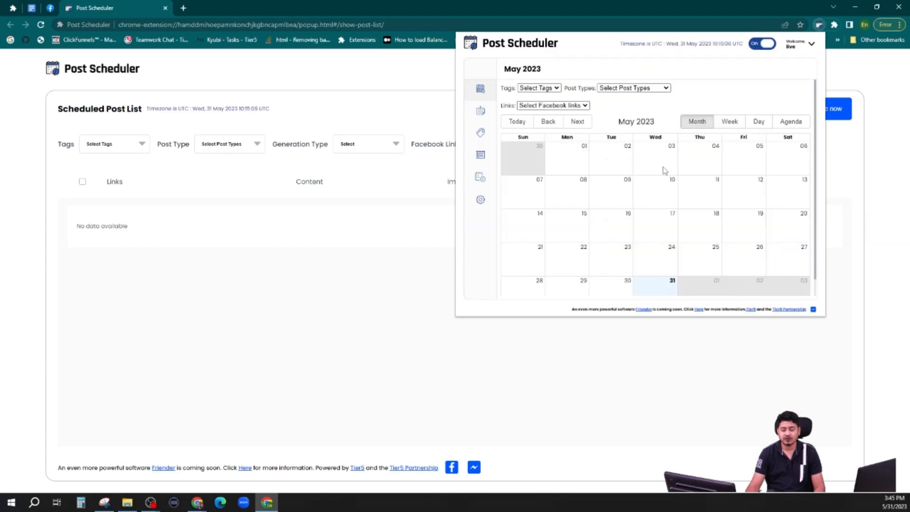
click(573, 106)
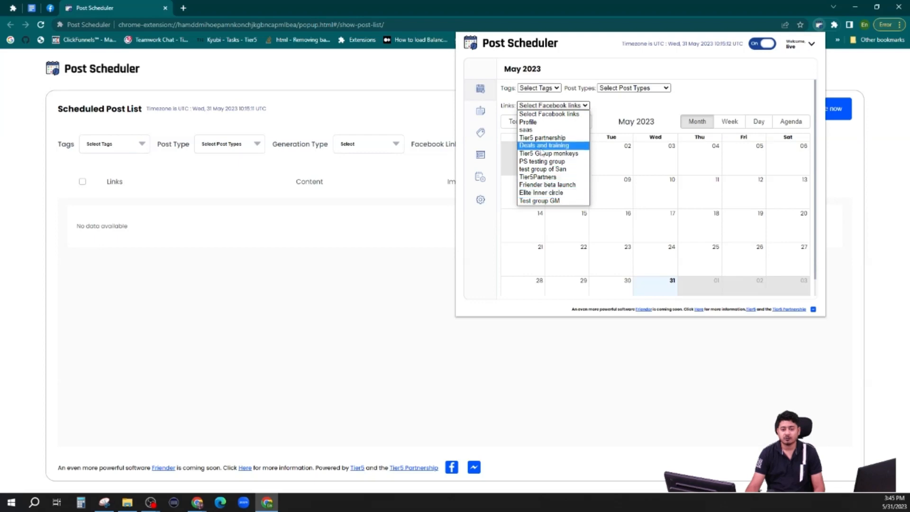
click(612, 107)
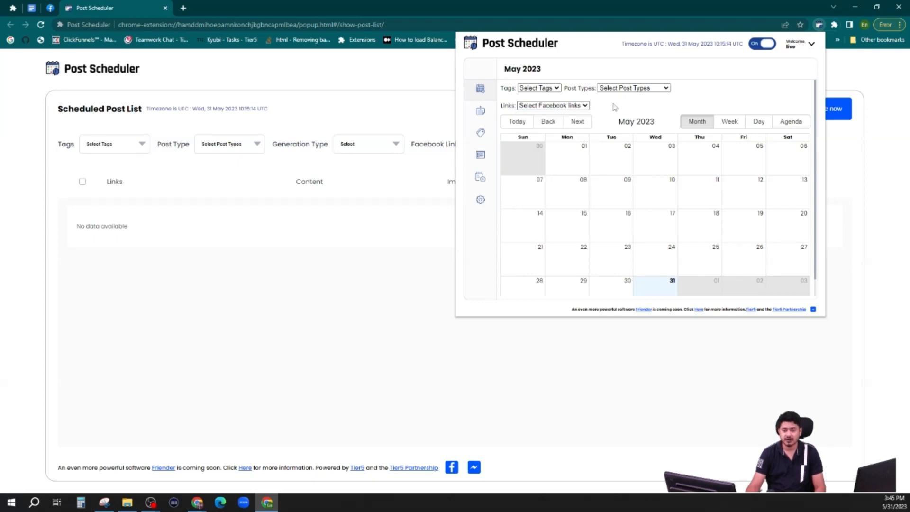
click(573, 107)
click(566, 186)
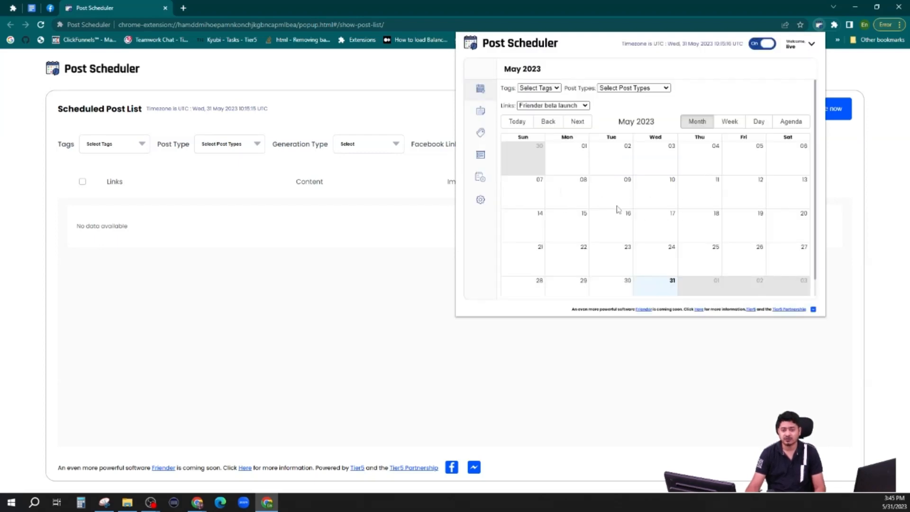
Step: Filter the May 2023 post calendar by the Profile link, reset the link filter, and close the calendar
click(553, 106)
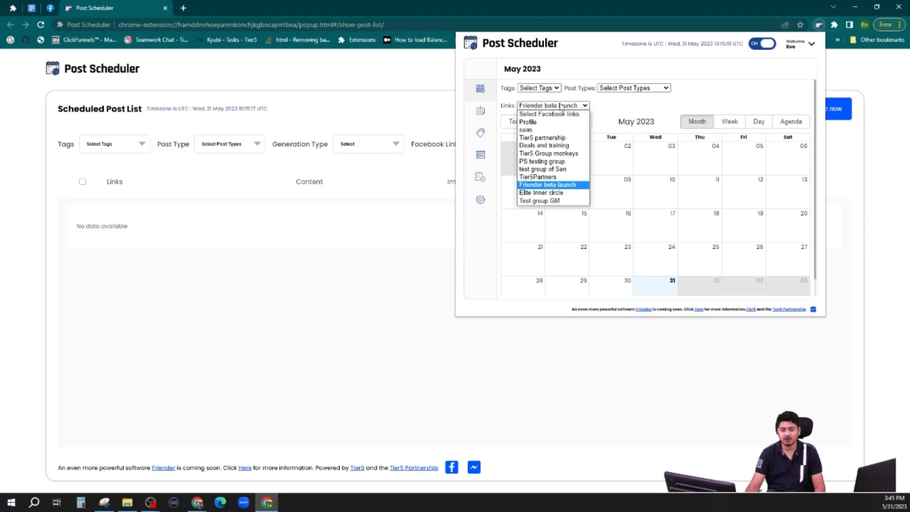
click(533, 122)
click(534, 106)
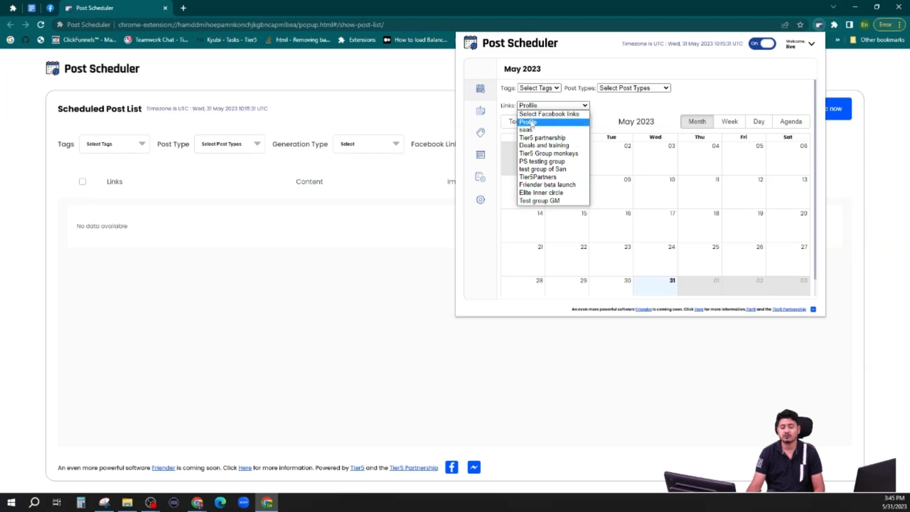
click(562, 114)
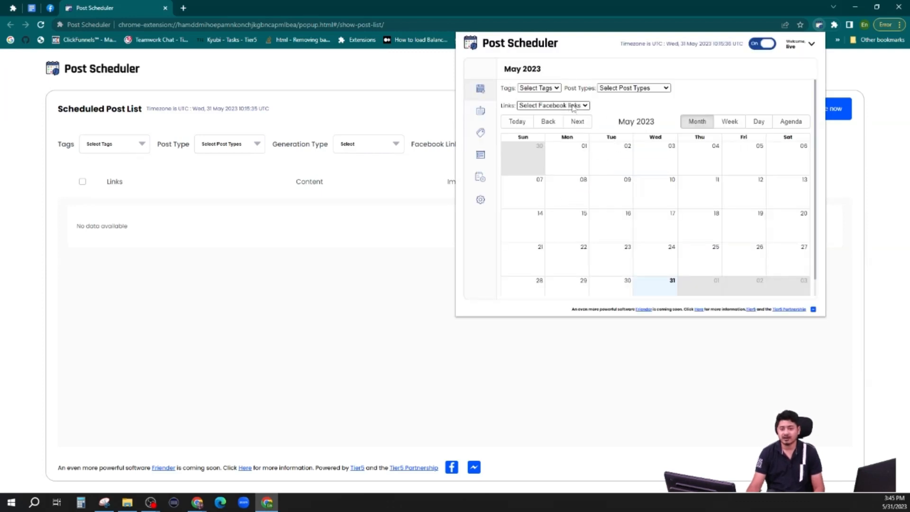
click(361, 233)
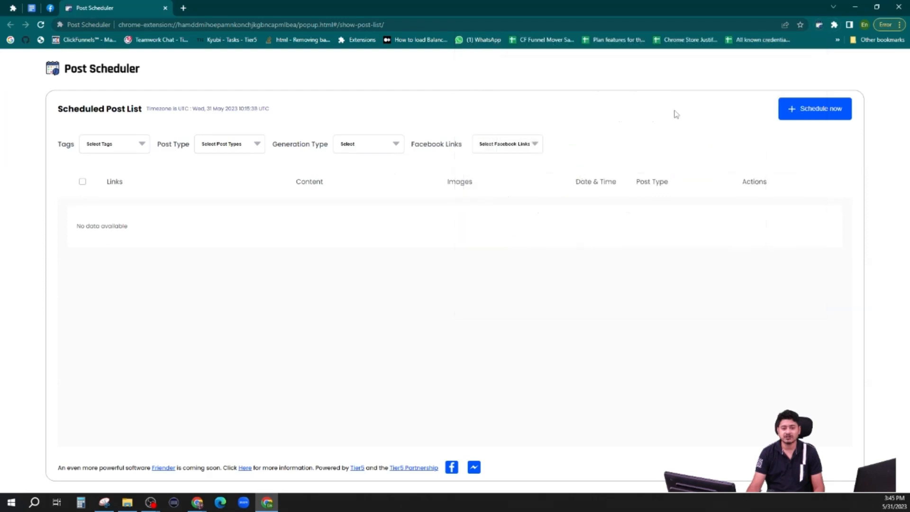
Step: Try to schedule a new post, dismiss the notice, and reload the Scheduled Post List
click(822, 120)
click(497, 330)
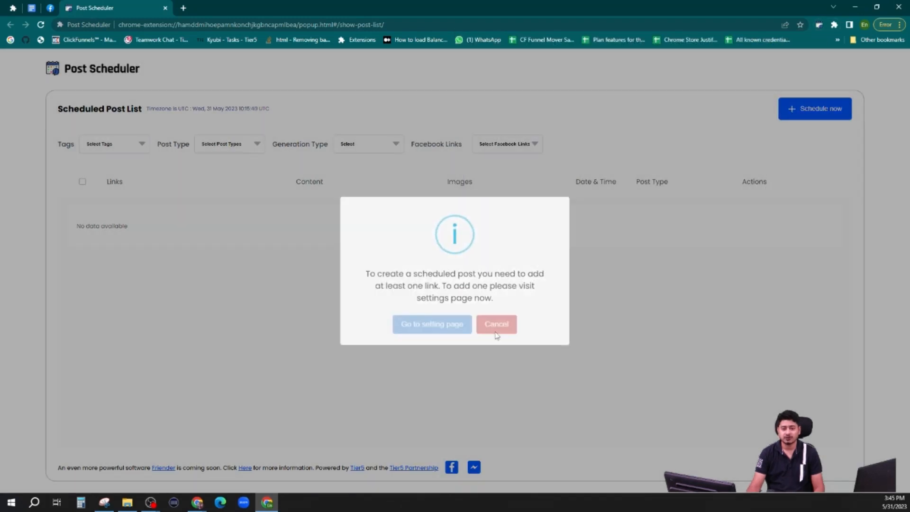
click(39, 24)
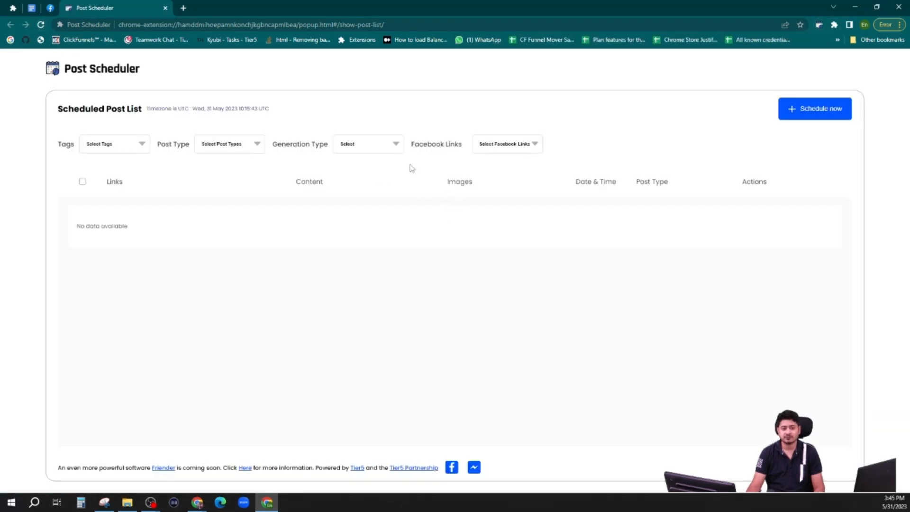
Step: Examine the options of the Facebook Links, Generation Type, Post Type and Tags filters on the Scheduled Post List
click(517, 145)
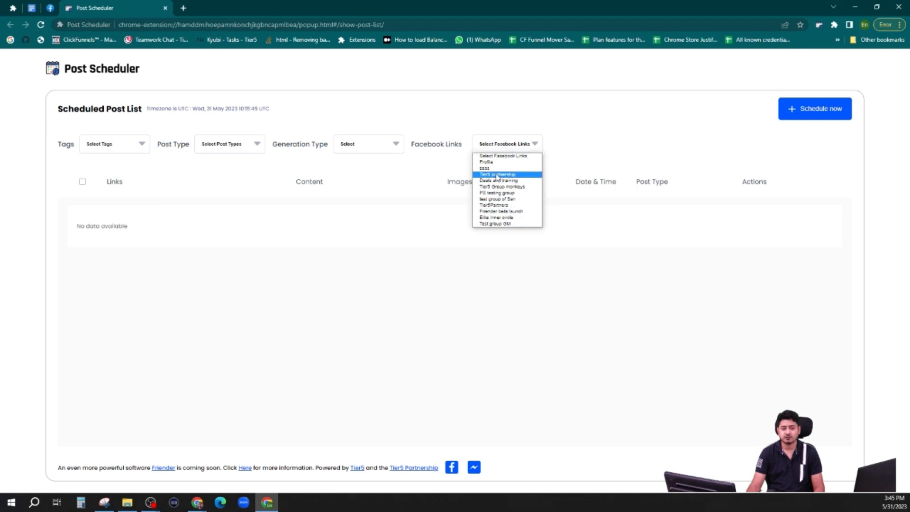
click(499, 280)
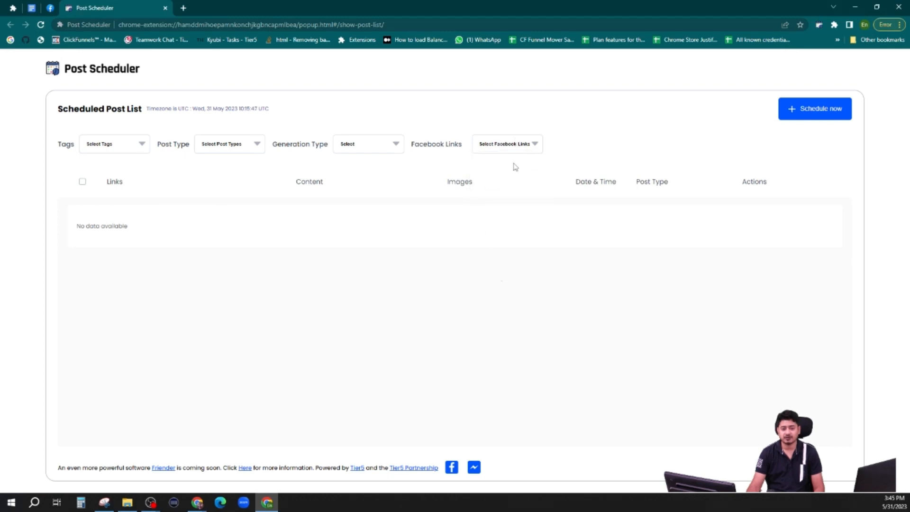
click(516, 145)
click(488, 194)
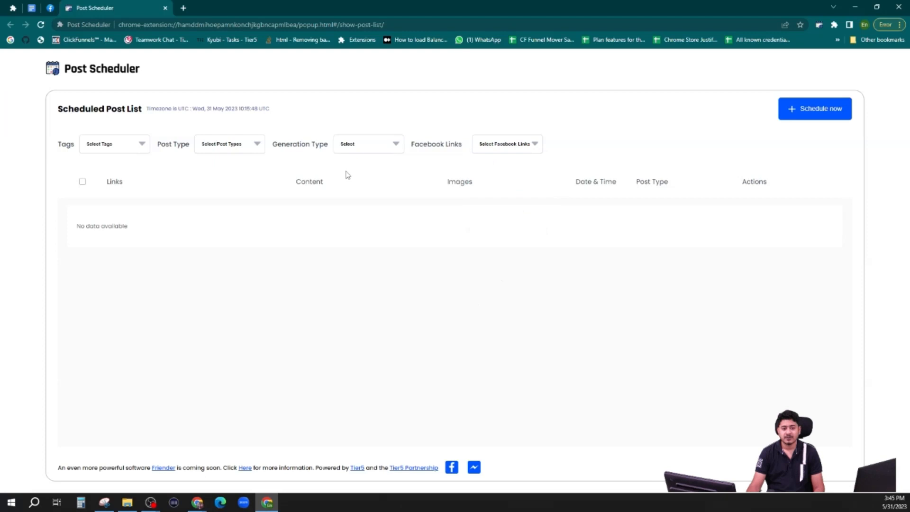
click(380, 148)
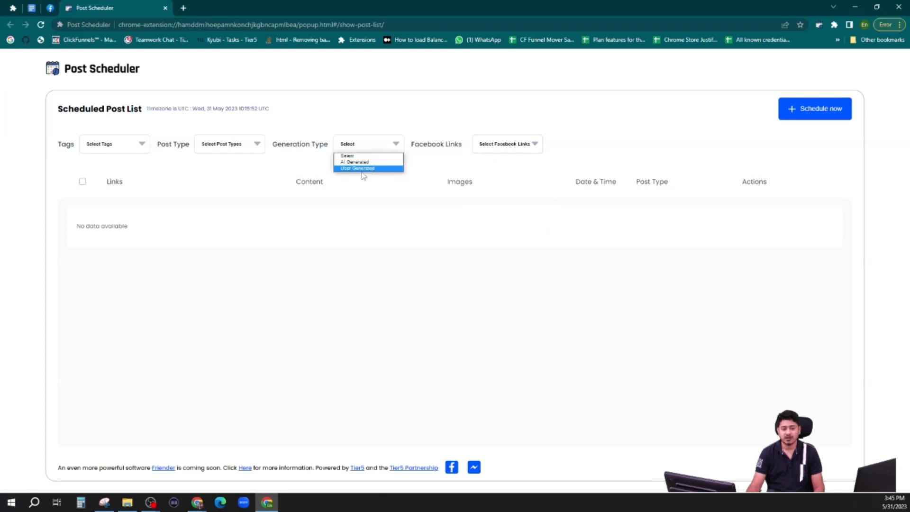
click(361, 234)
click(229, 146)
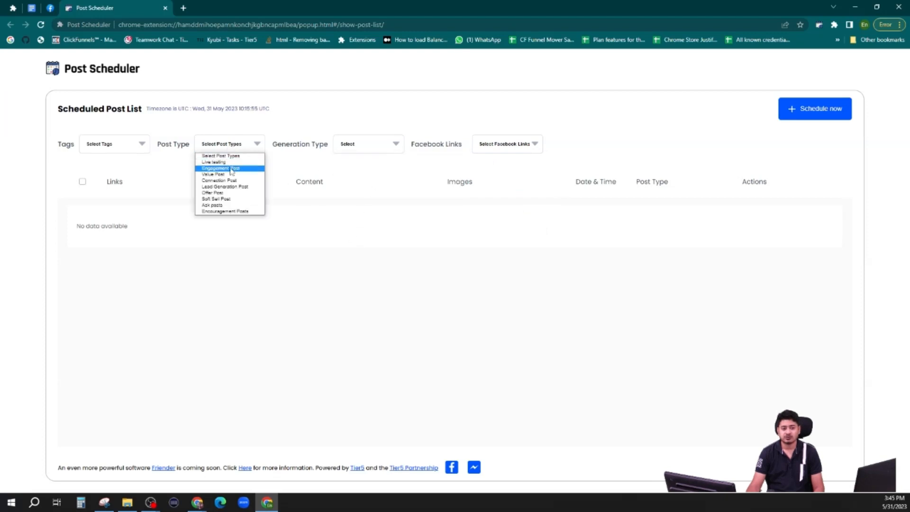
click(144, 144)
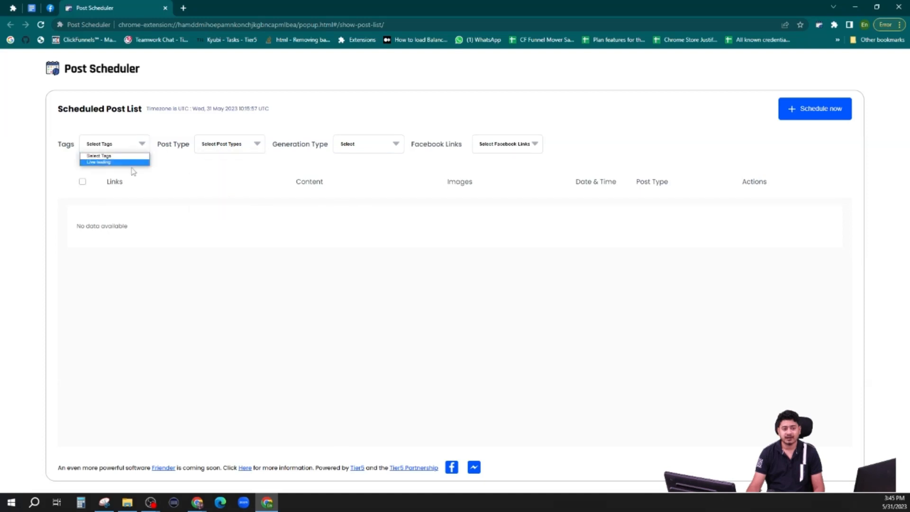
click(197, 256)
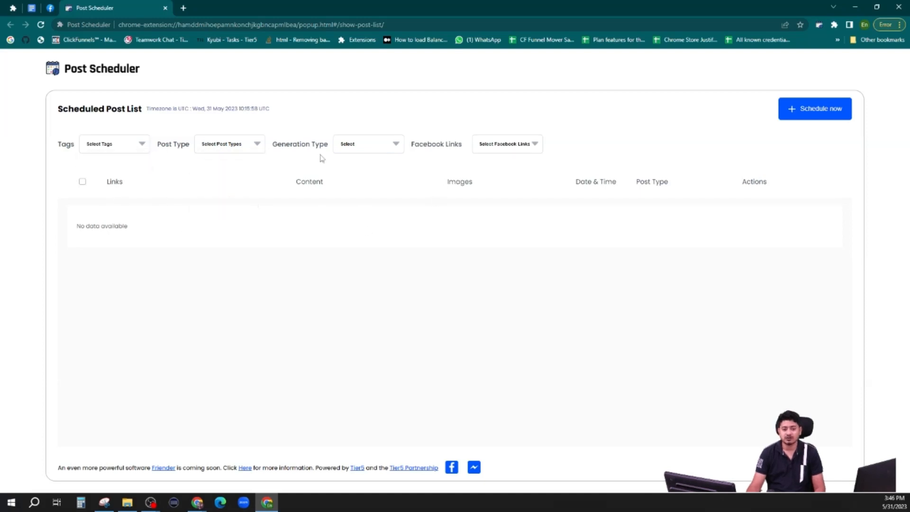
Step: Start scheduling a new post and try the AI Generated Content option in its post content, dismissing the error
click(817, 116)
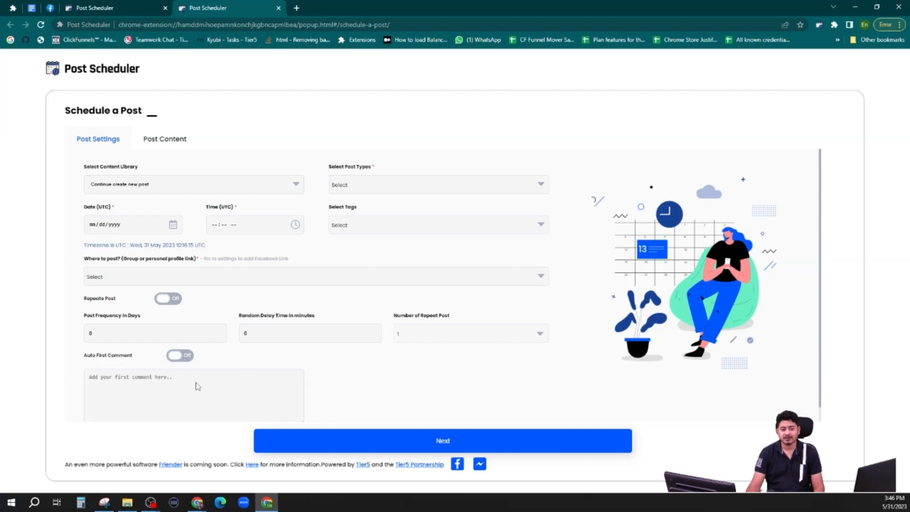
click(165, 142)
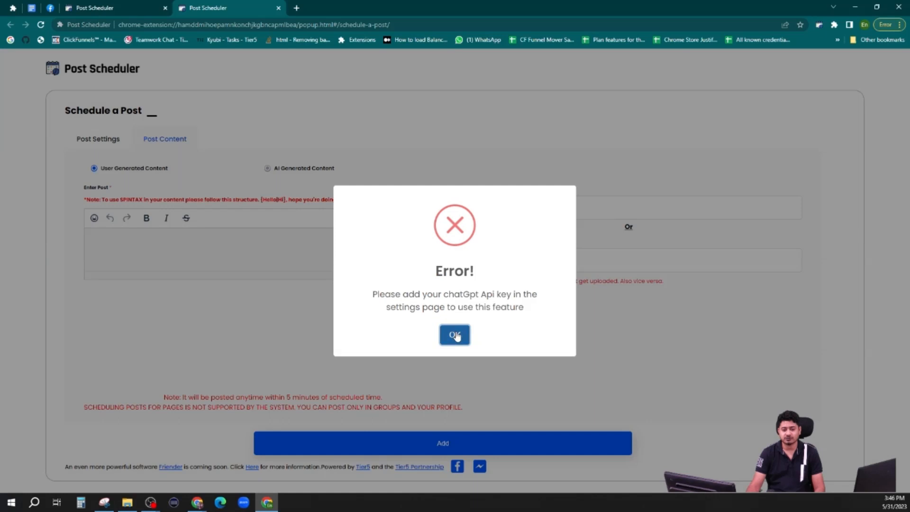
click(455, 334)
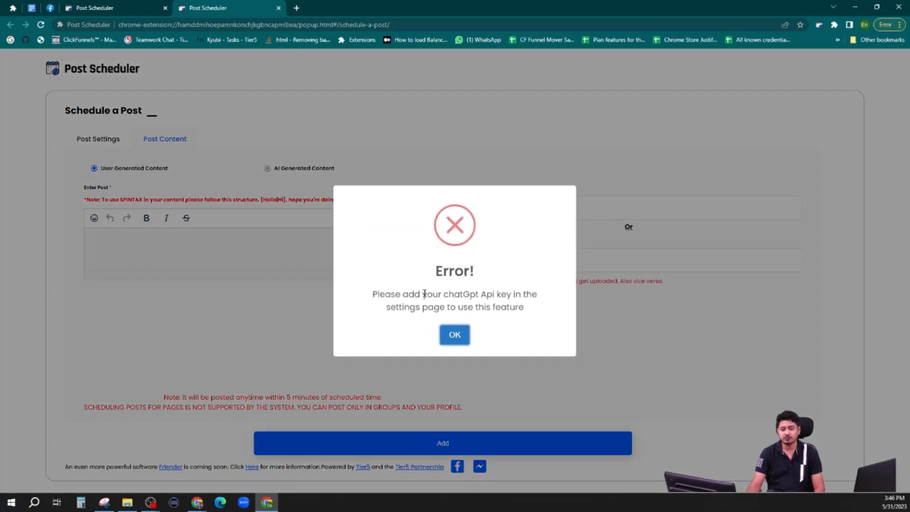
drag(424, 293, 518, 310)
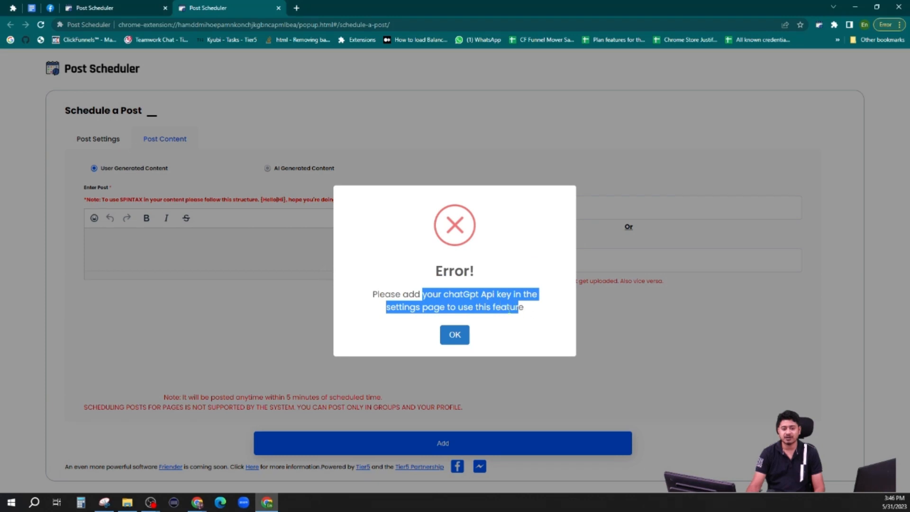
click(455, 334)
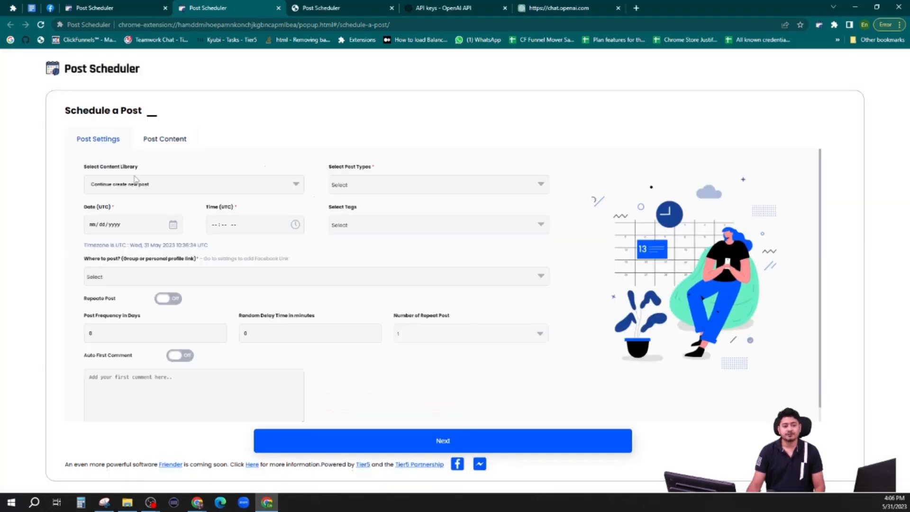
Step: Set the new post's type to Live testing and its posting date to 05/31/2023
click(345, 189)
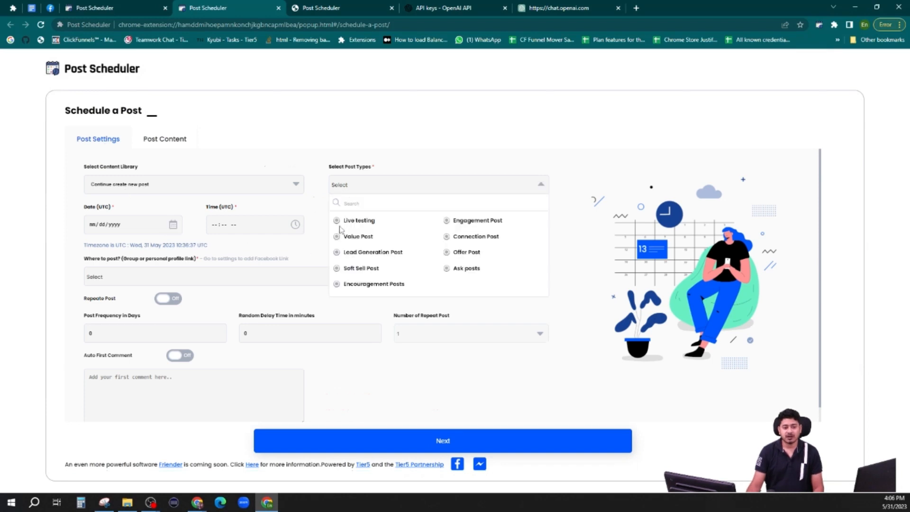
click(340, 222)
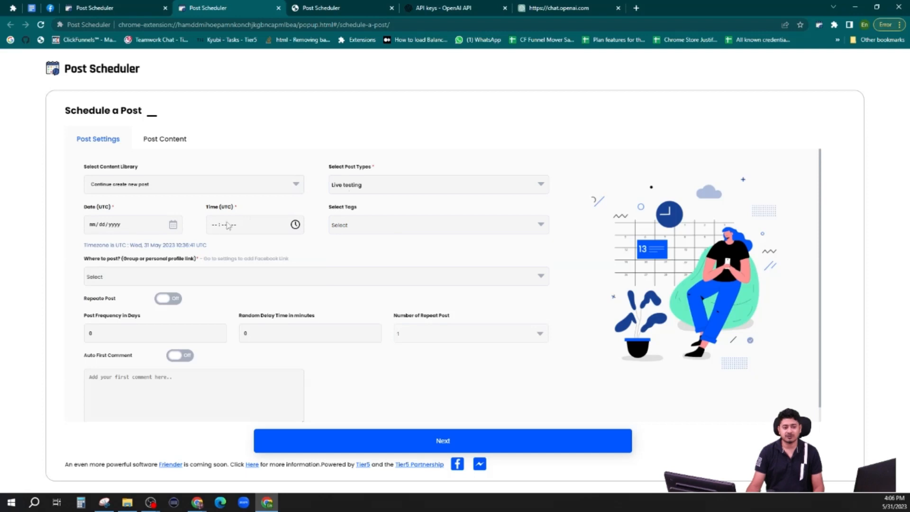
triple_click(82, 249)
click(89, 247)
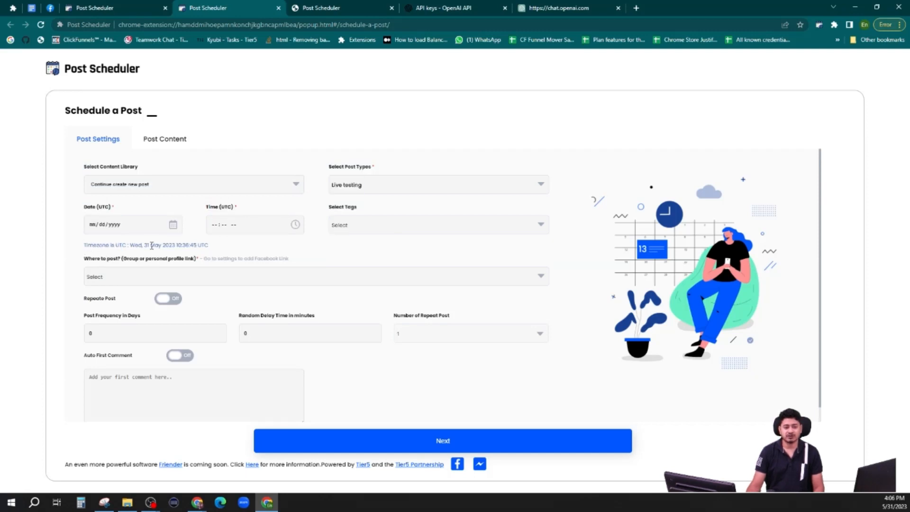
click(173, 225)
click(174, 225)
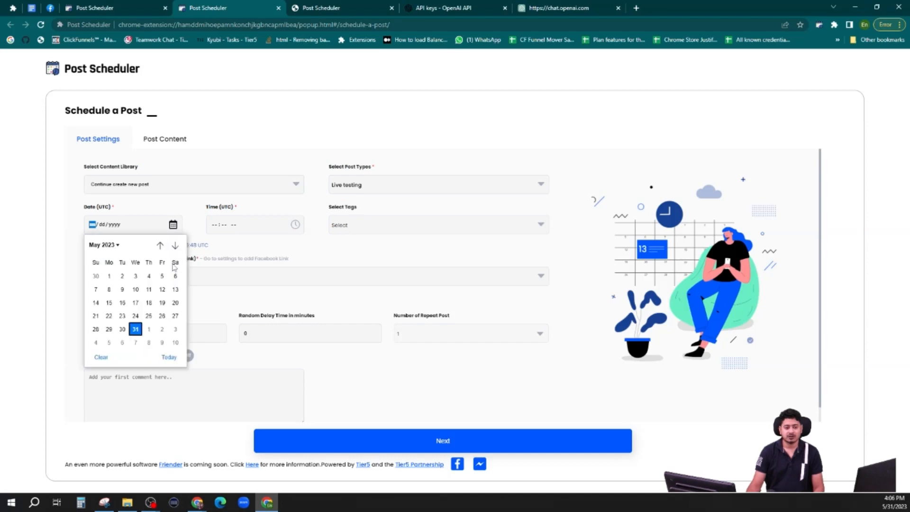
click(136, 329)
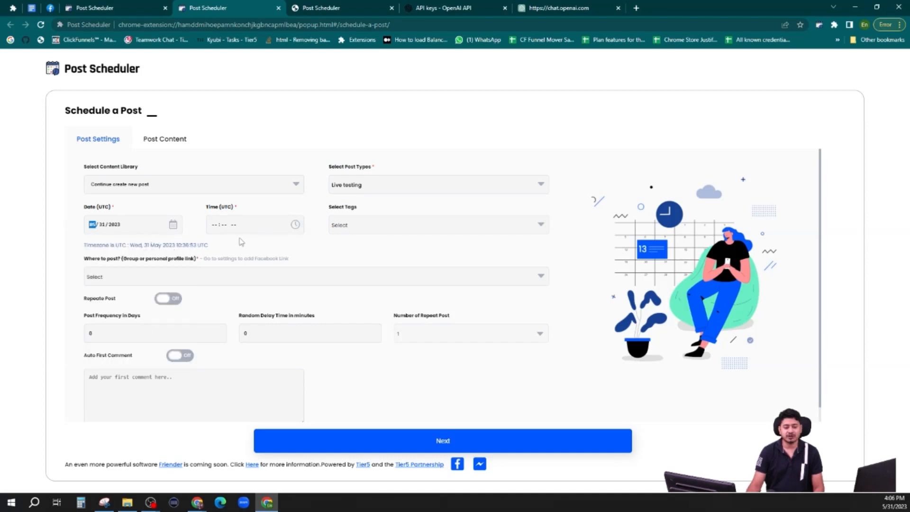
Step: Set the post's UTC posting time to 10:40 AM
click(296, 224)
click(295, 224)
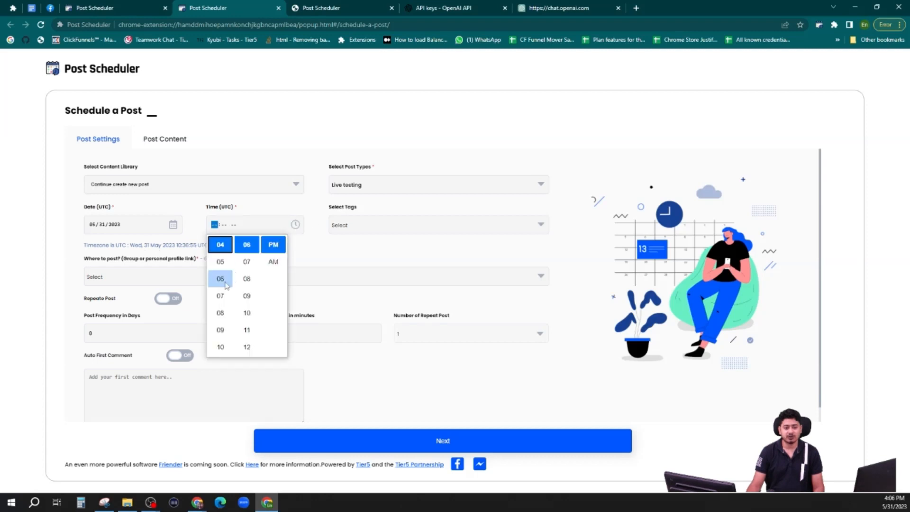
click(221, 345)
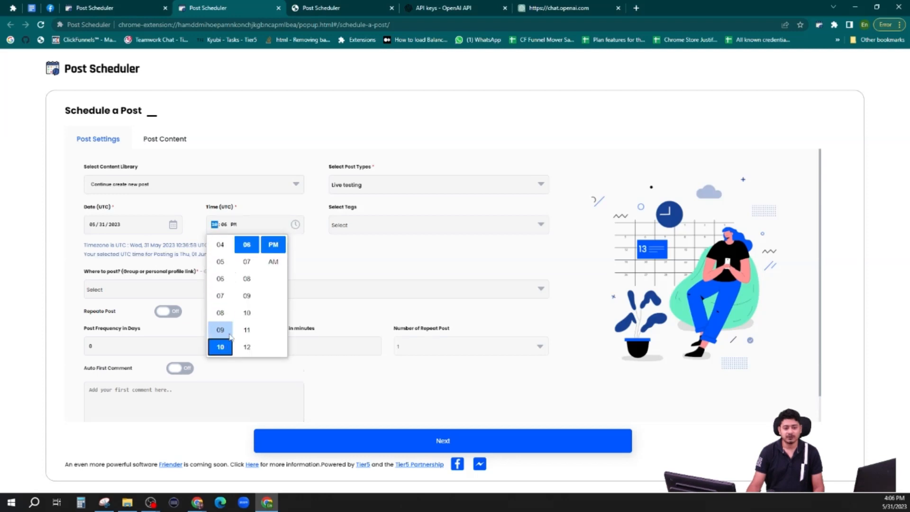
scroll(249, 323, down, 10)
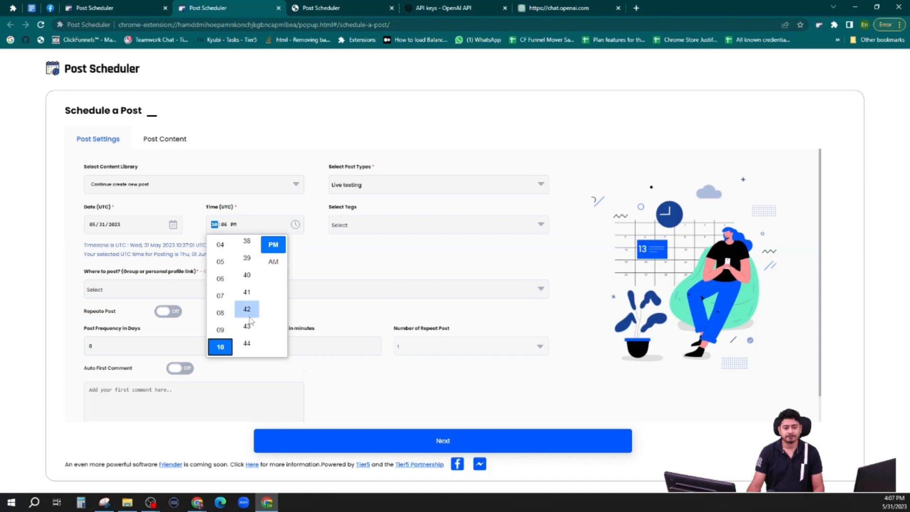
click(247, 275)
click(273, 262)
click(371, 263)
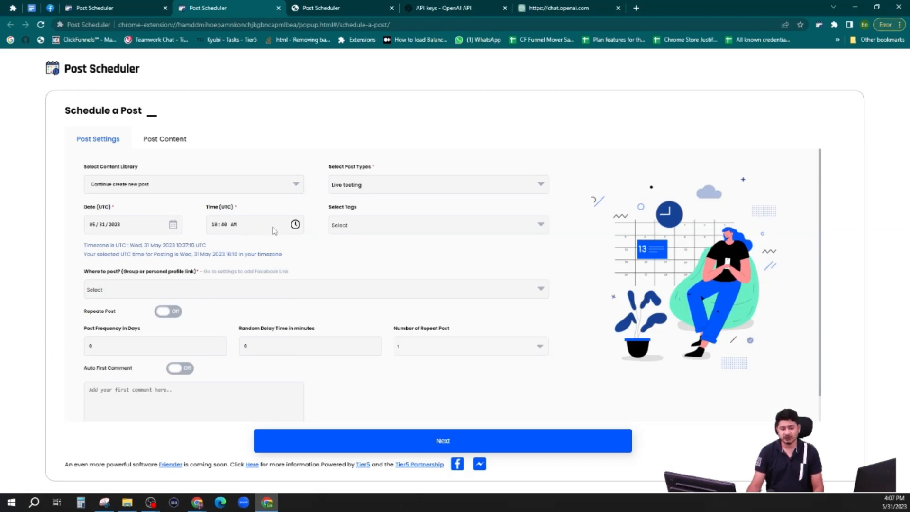
Step: Choose PS testing group, test group of San and Test group GM as the places to post
click(154, 295)
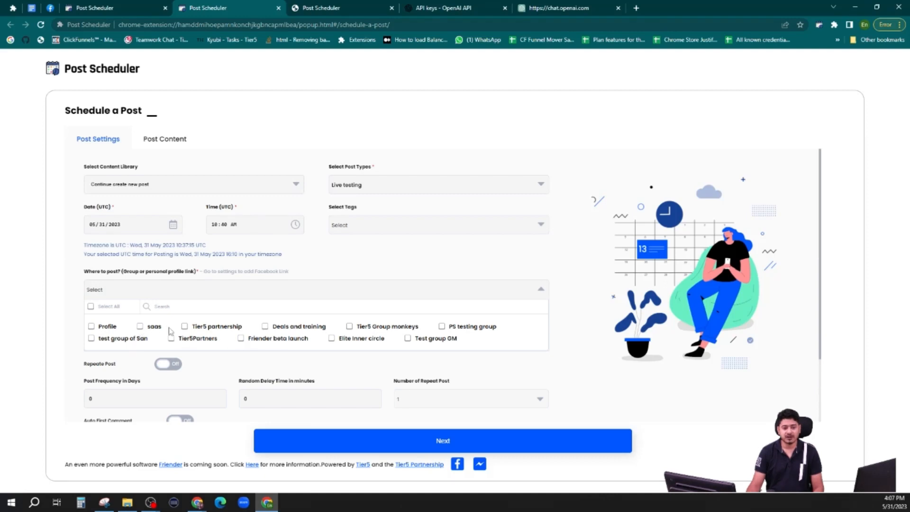
click(91, 307)
click(90, 313)
click(441, 326)
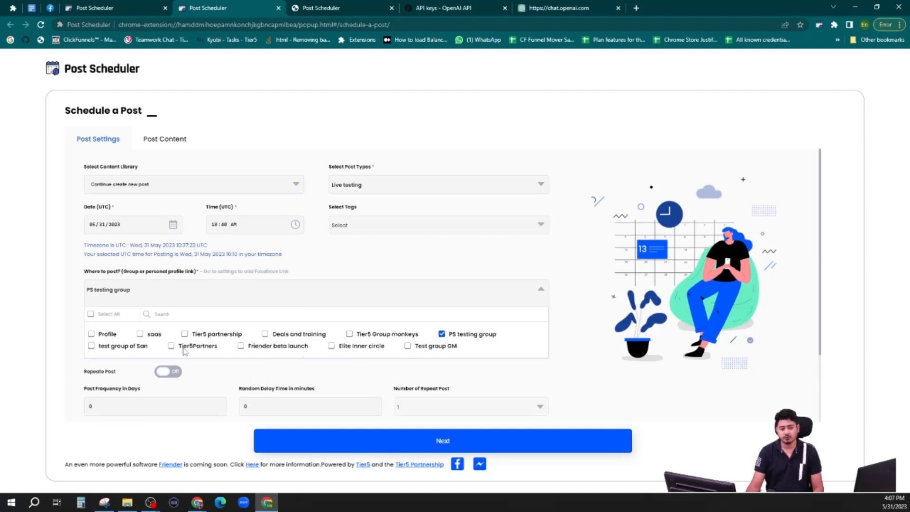
click(91, 346)
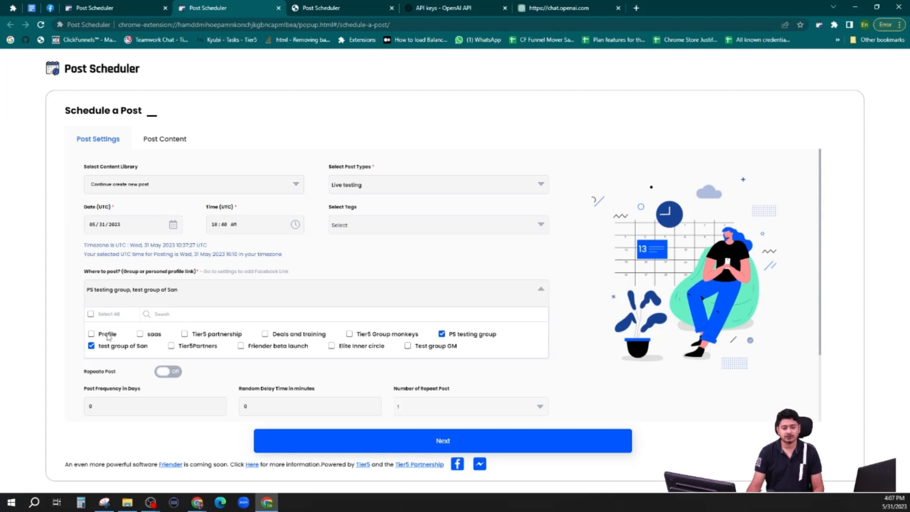
click(407, 348)
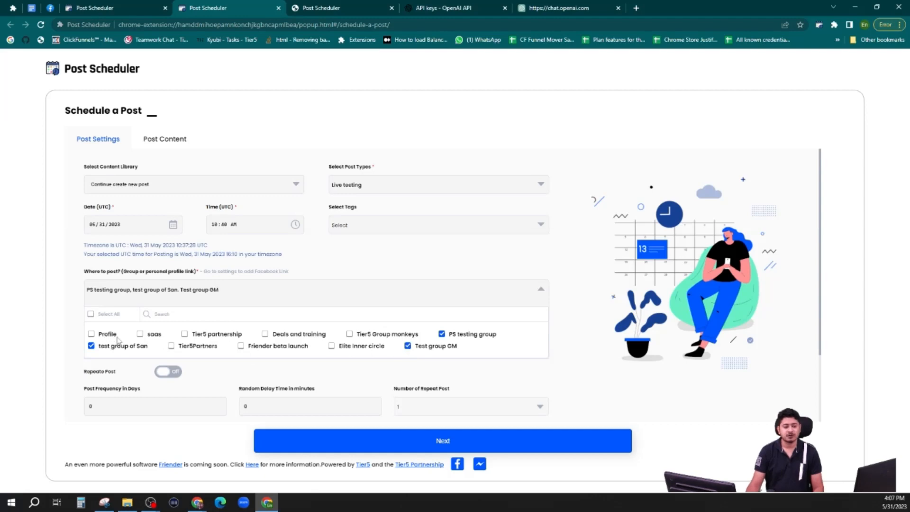
click(337, 303)
Step: Turn on Repeat Post and set the post frequency to 1 day
scroll(294, 326, down, 2)
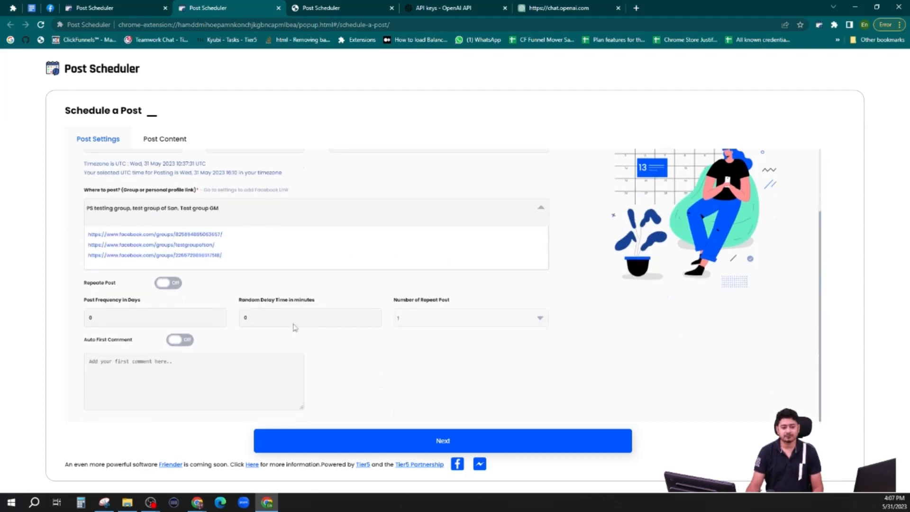
click(170, 284)
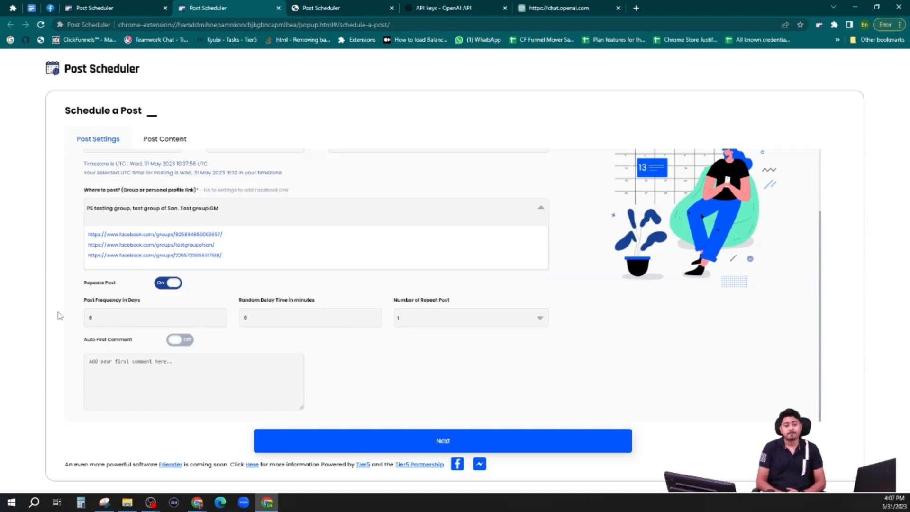
scroll(86, 304, up, 2)
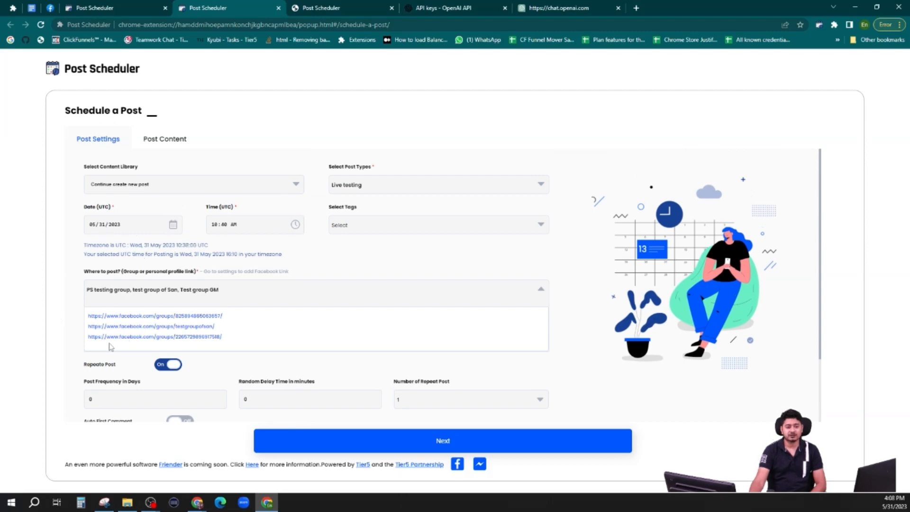
scroll(110, 347, down, 2)
drag(93, 319, 51, 313)
text(1)
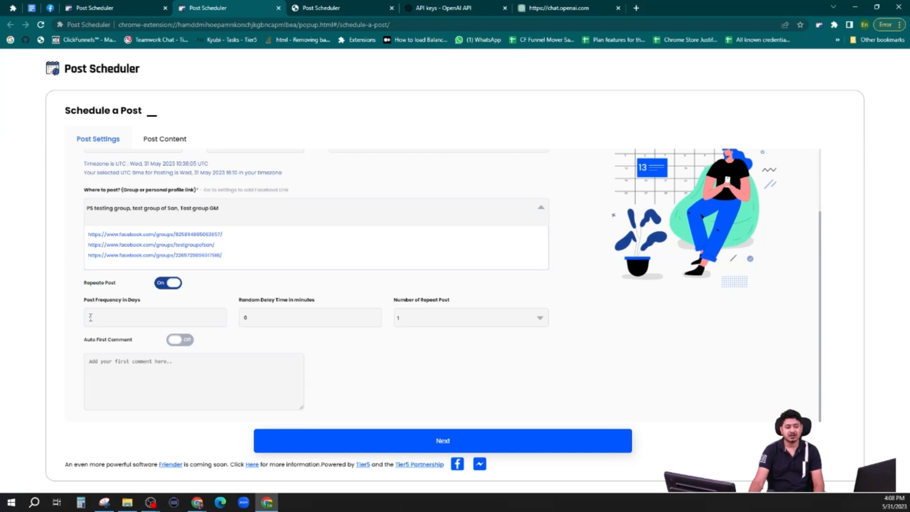
Step: Set the post frequency to 7 days
scroll(143, 180, up, 2)
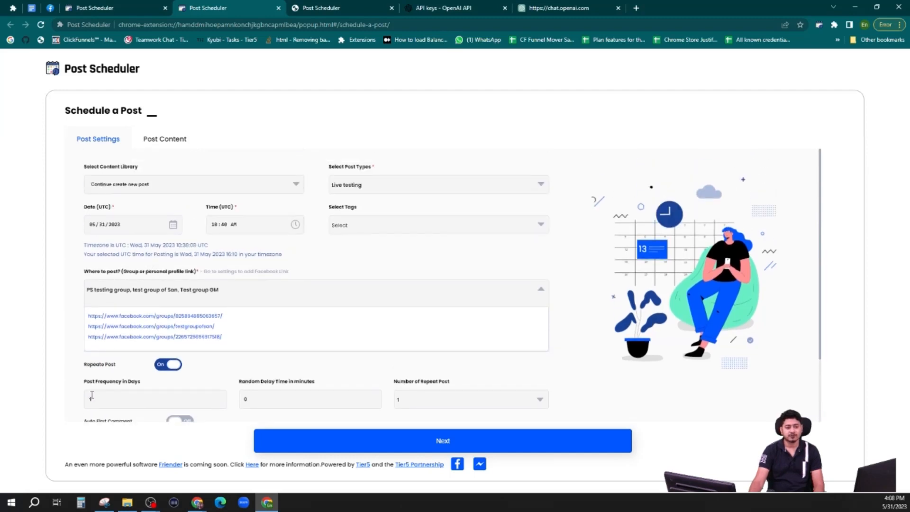
scroll(91, 395, down, 1)
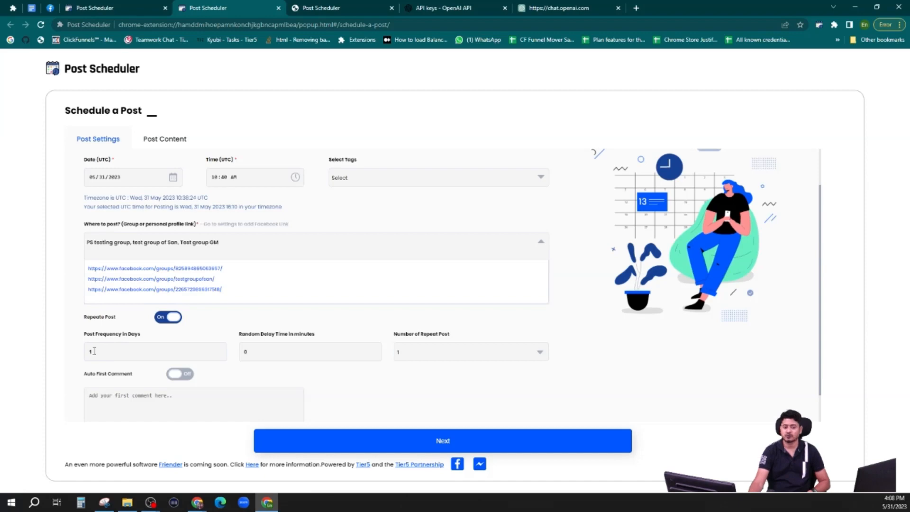
drag(93, 351, 65, 350)
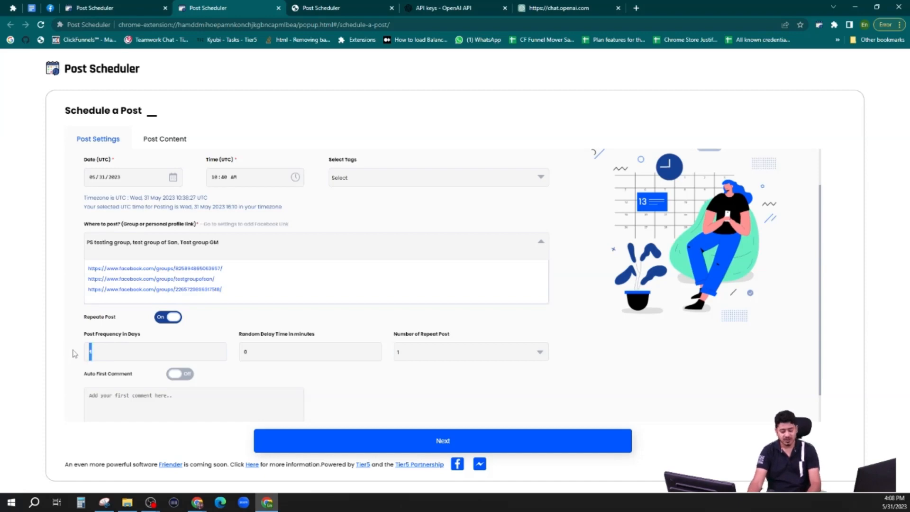
text(7)
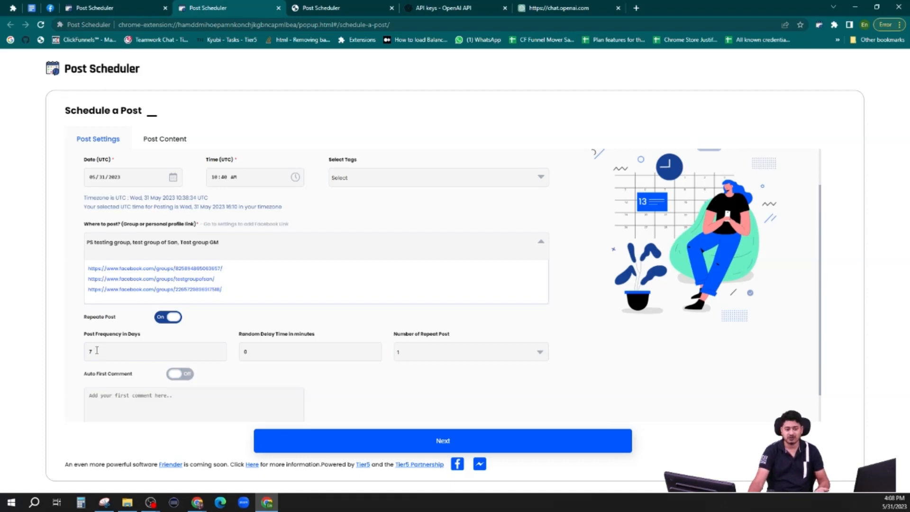
Step: Set the random delay time to 60 minutes and the number of repeat posts to 31
double_click(246, 351)
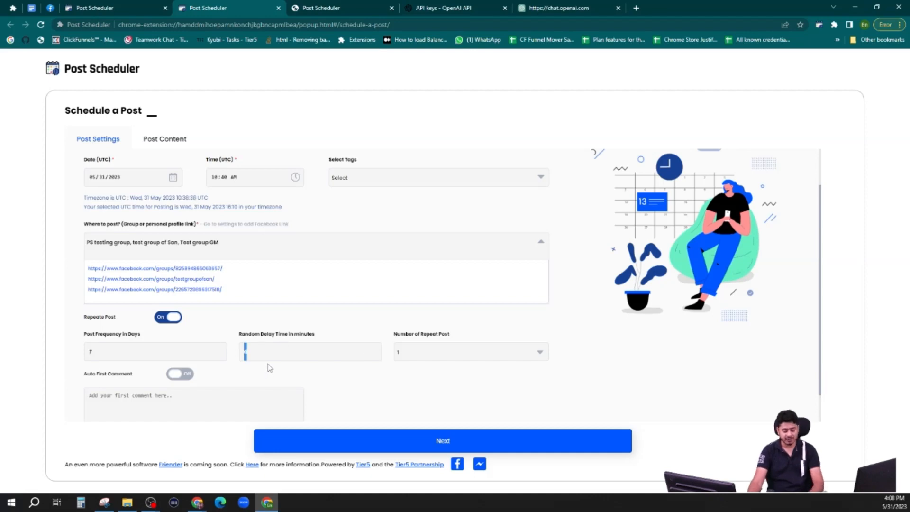
text(60)
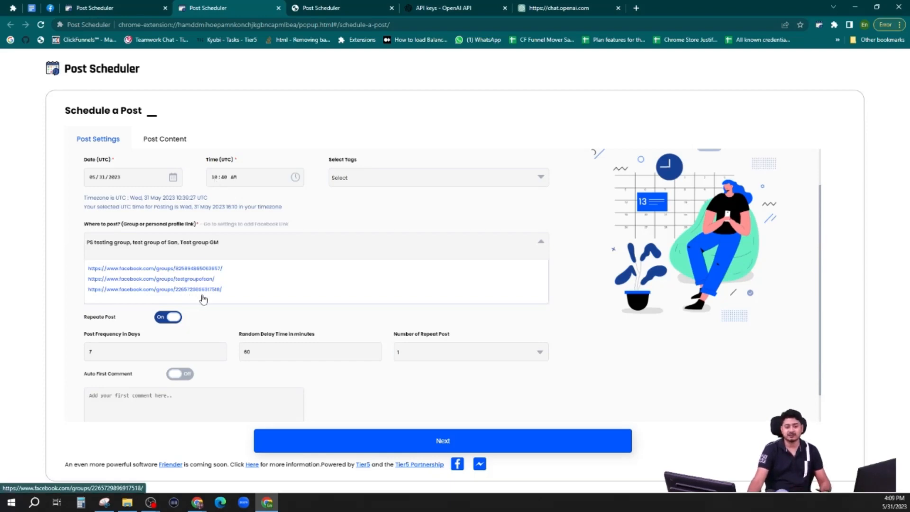
click(414, 353)
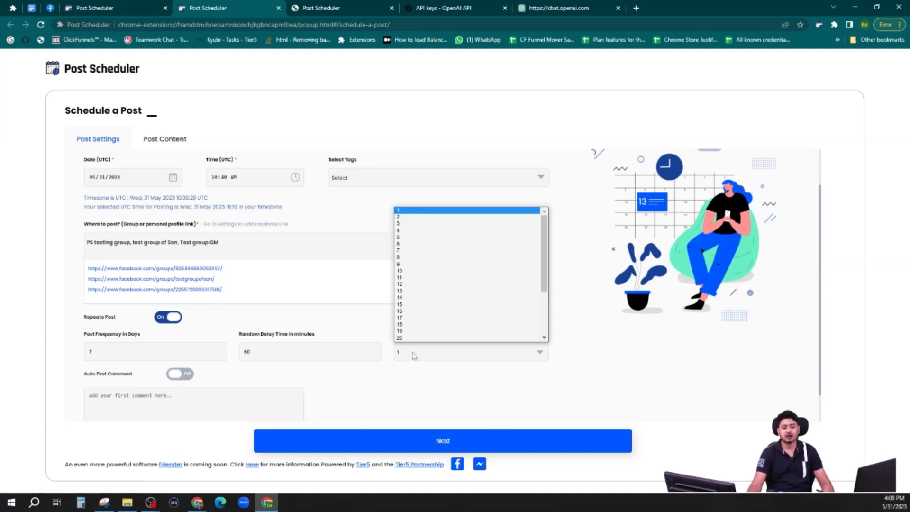
scroll(403, 275, down, 3)
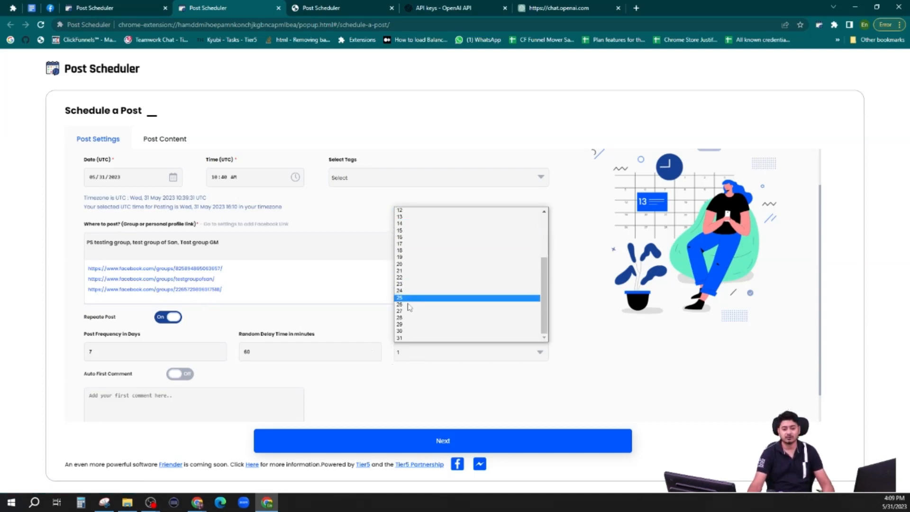
click(410, 338)
click(420, 356)
click(411, 340)
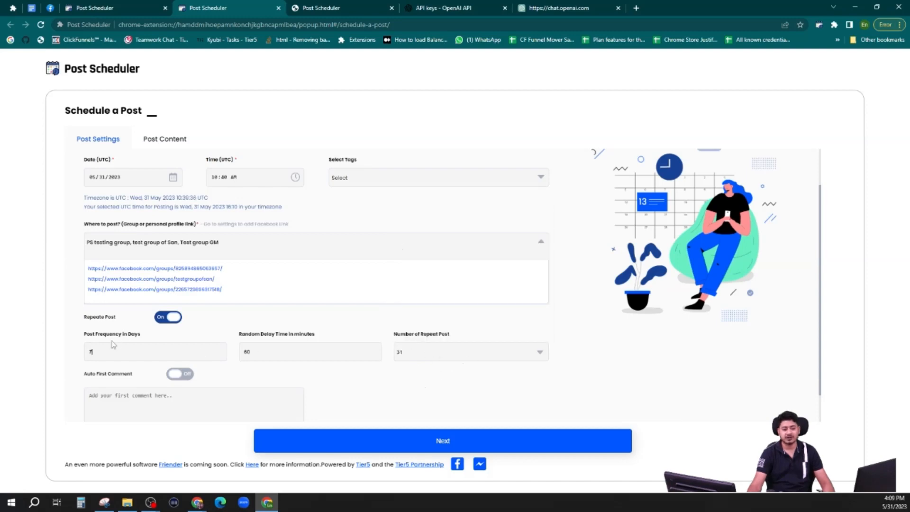
Step: Set the post frequency in days to 1
drag(112, 351, 70, 351)
text(1)
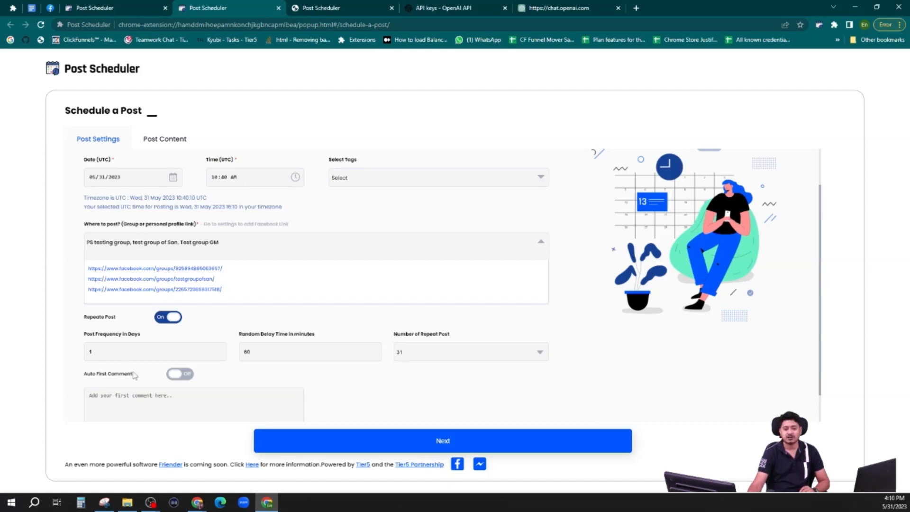
click(99, 351)
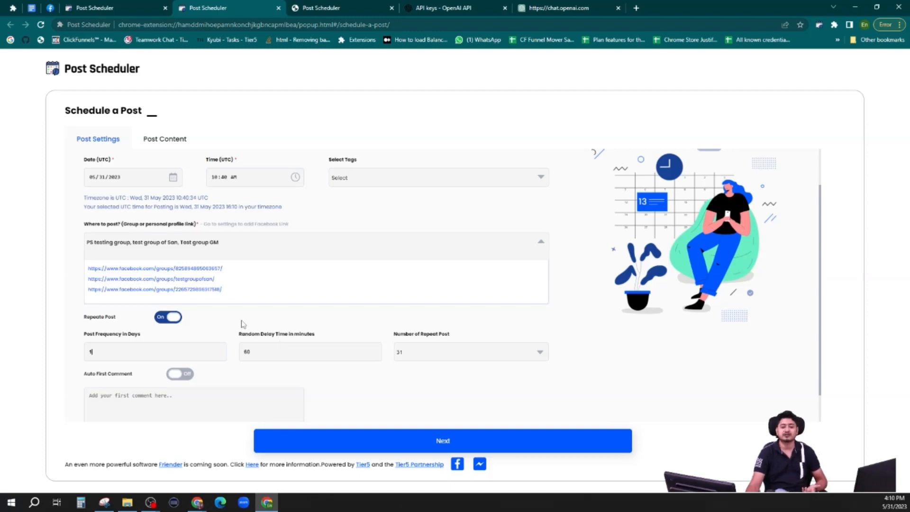
Step: Turn on Auto First Comment and enter "Check this link out" as the comment, followed by a new line
scroll(233, 332, down, 1)
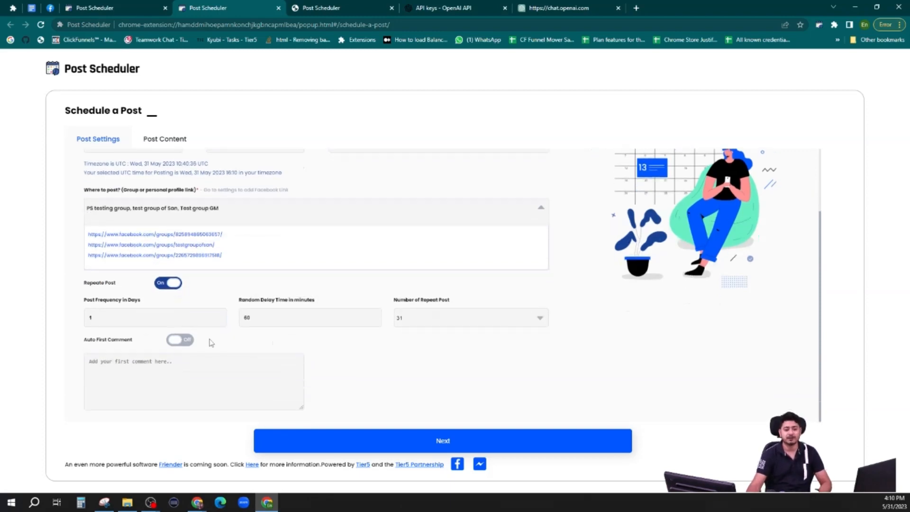
click(180, 341)
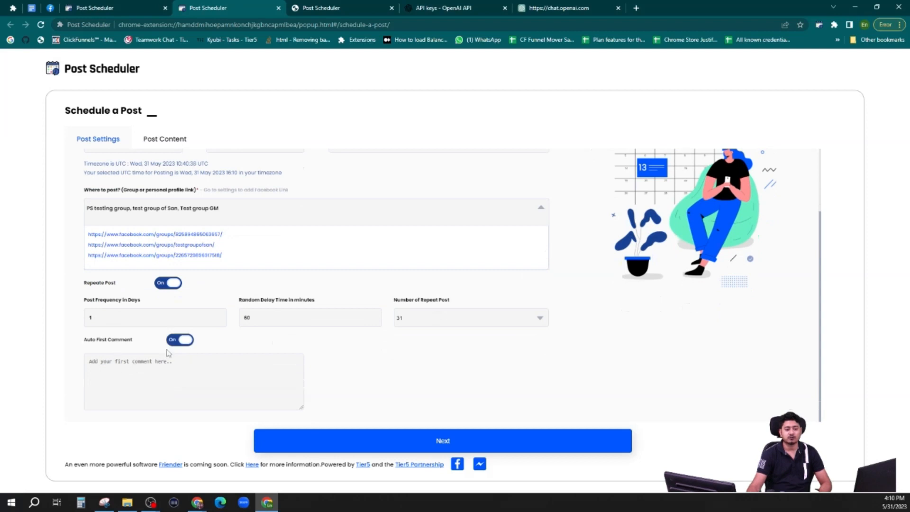
click(131, 370)
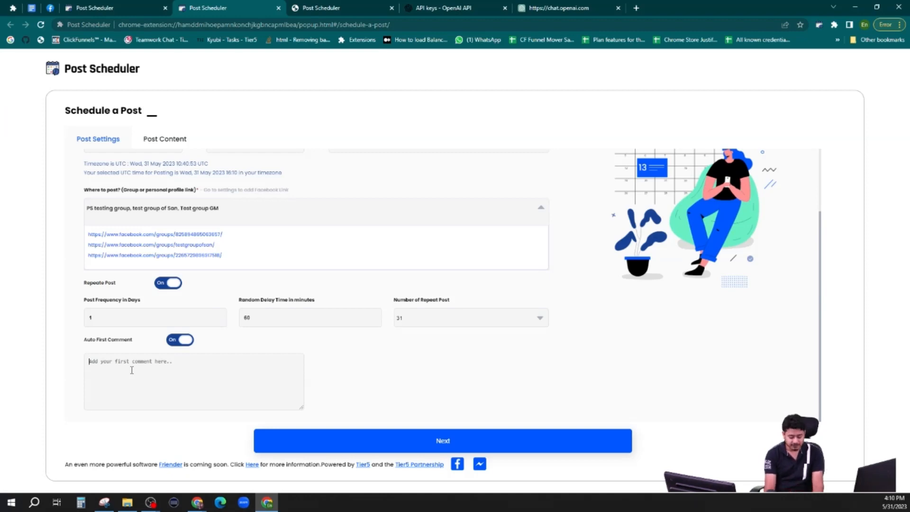
text(Check this )
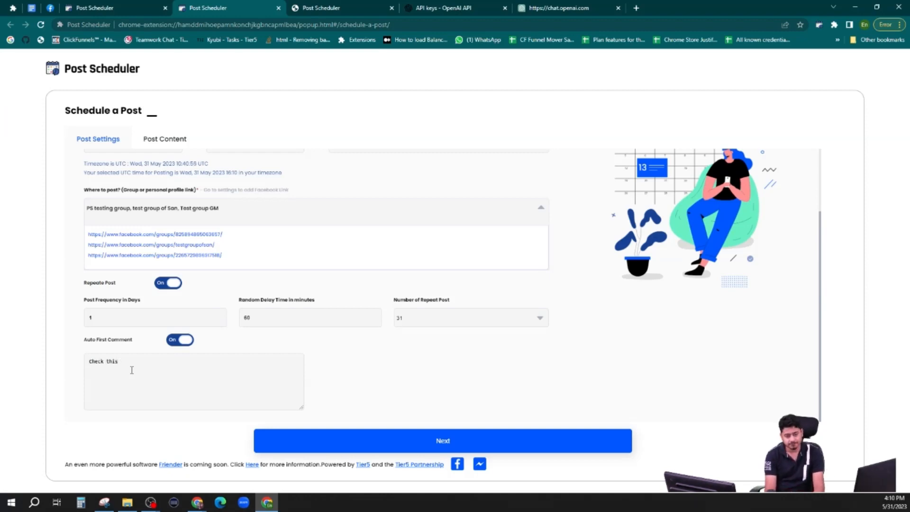
text(link out)
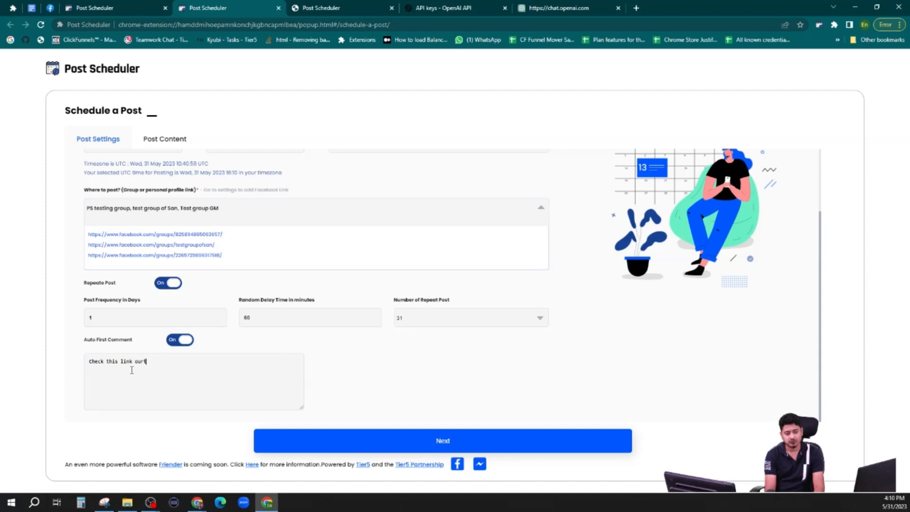
key(BackSpace)
key(BackSpace)
key(BackSpace)
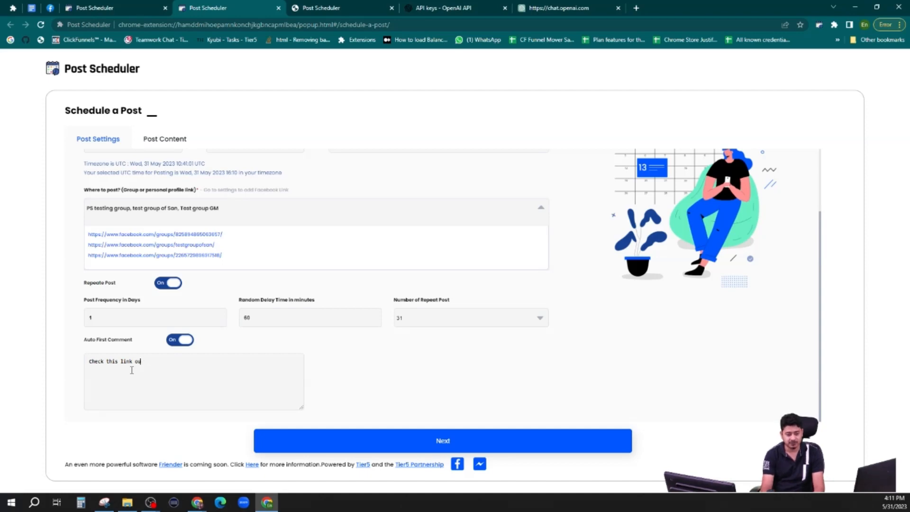
text(t)
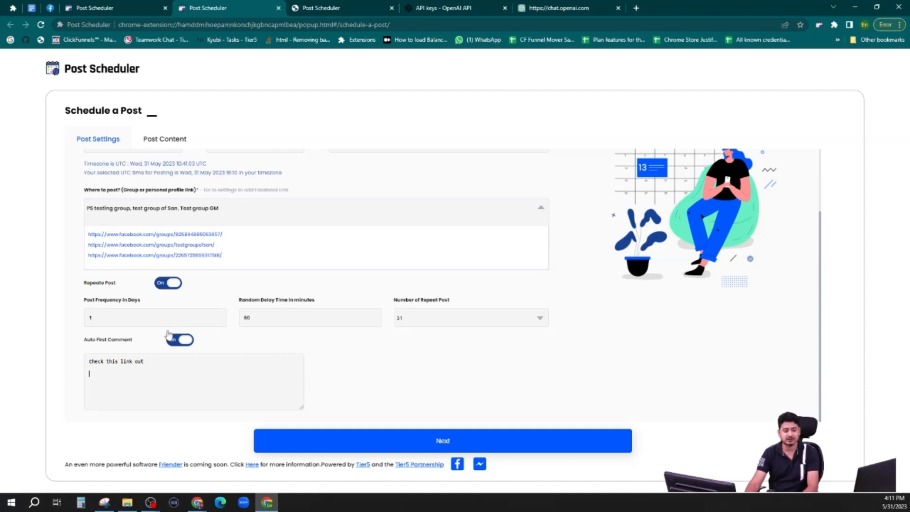
Step: Copy the web address of the open postscheduler.io about page into the second line of the first comment
click(317, 8)
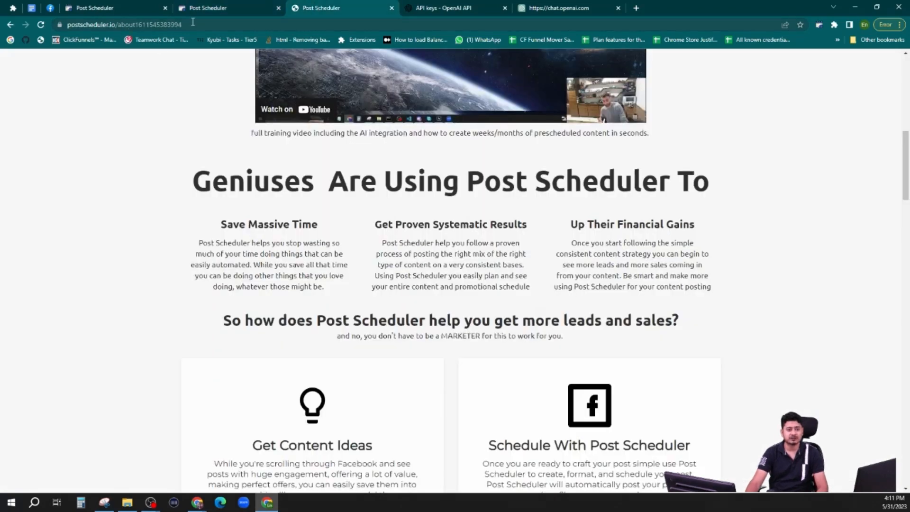
click(129, 25)
key(ctrl+c)
click(194, 8)
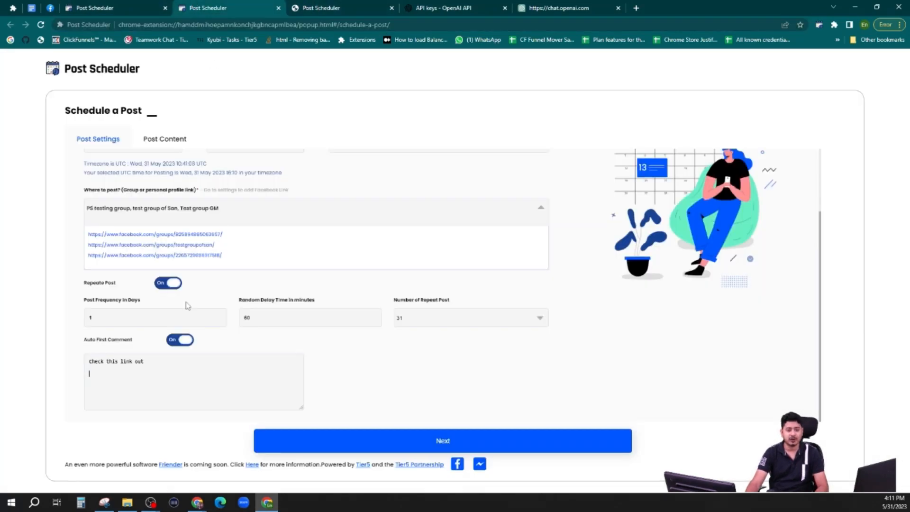
key(ctrl+v)
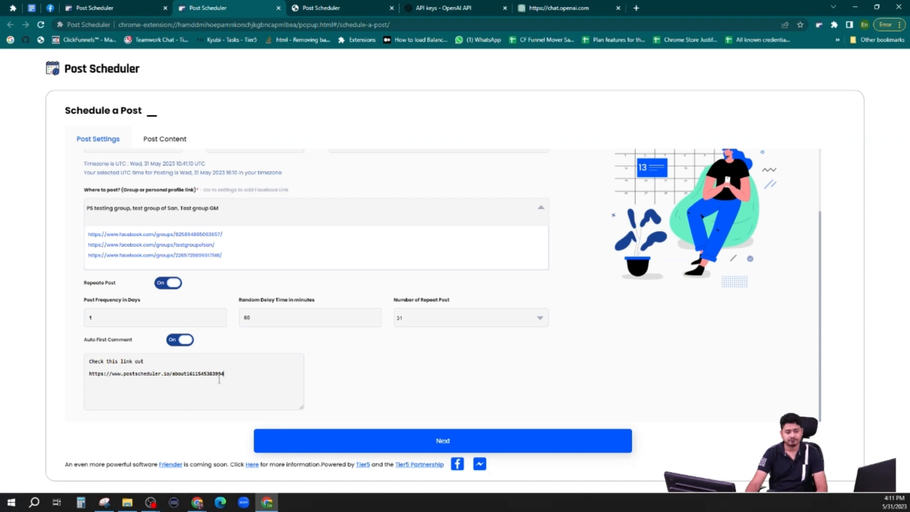
Step: Review the post settings and proceed to the Post Content section
scroll(257, 379, up, 2)
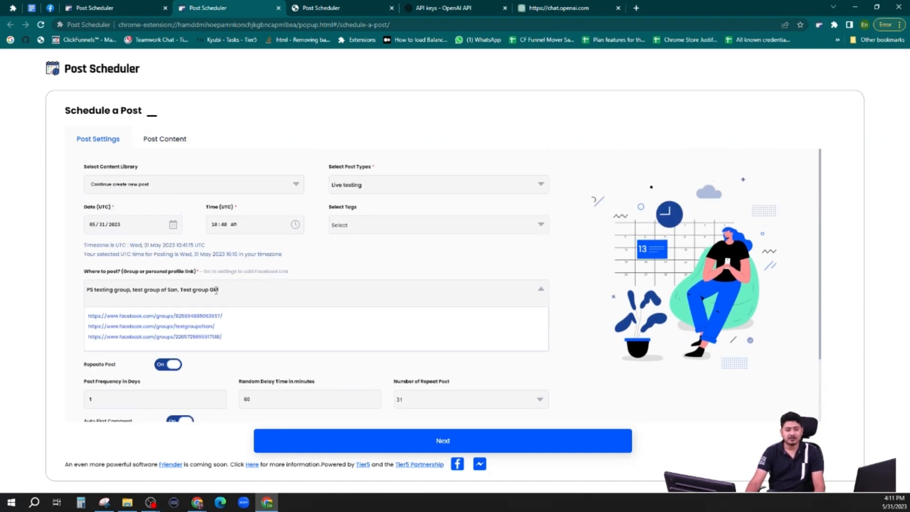
scroll(209, 304, down, 2)
scroll(289, 344, up, 2)
click(341, 441)
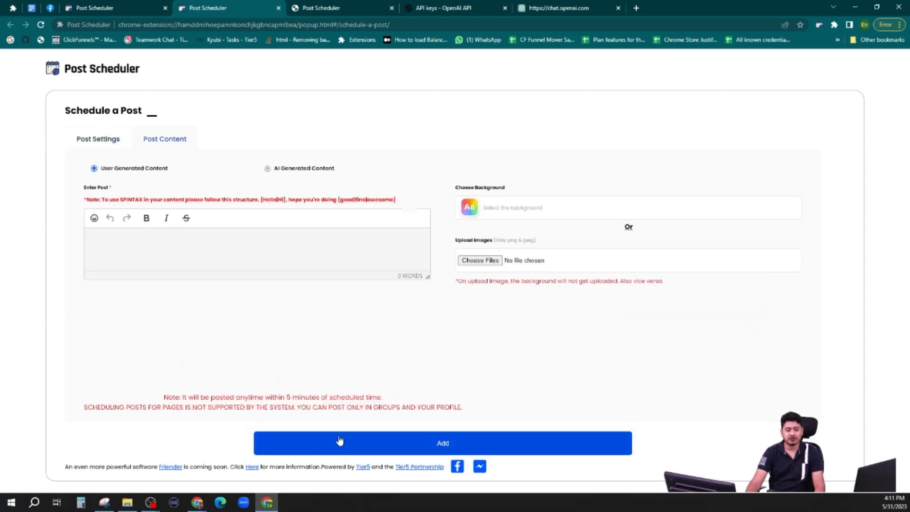
click(102, 140)
click(166, 139)
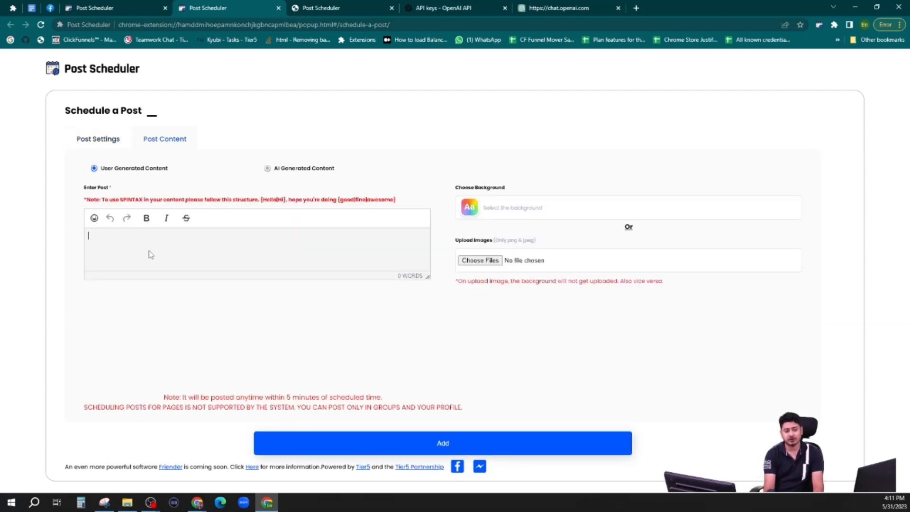
Step: Write "Hey guys how are you doing? have you heard of post scheduler yet?" as the opening line of the post
text(Hey)
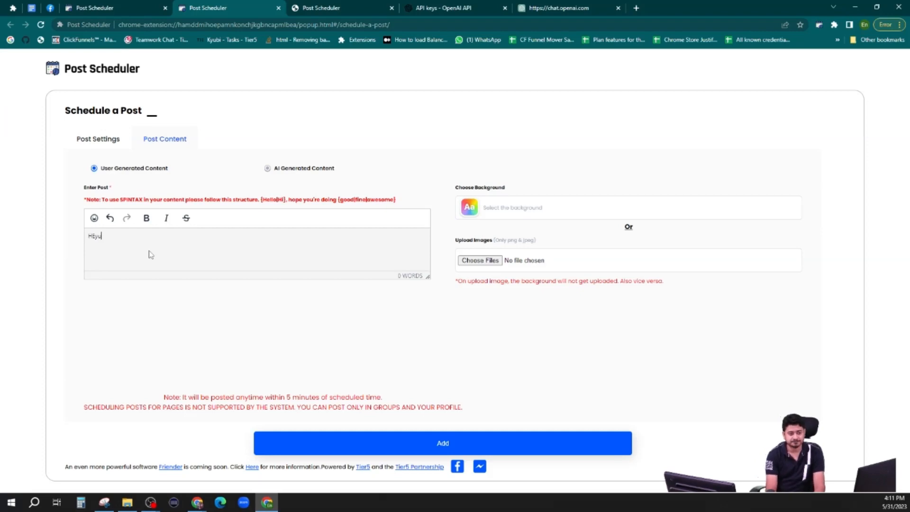
key(BackSpace)
key(BackSpace)
text(ey )
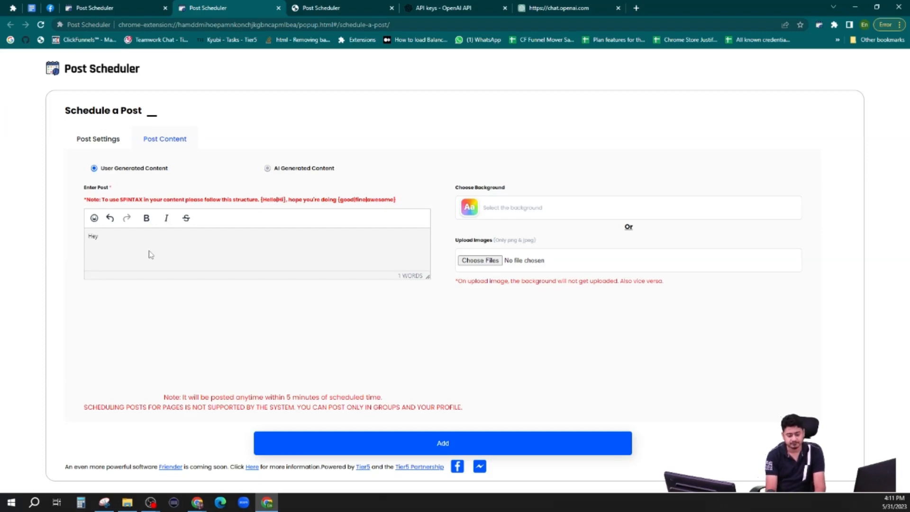
text(guys )
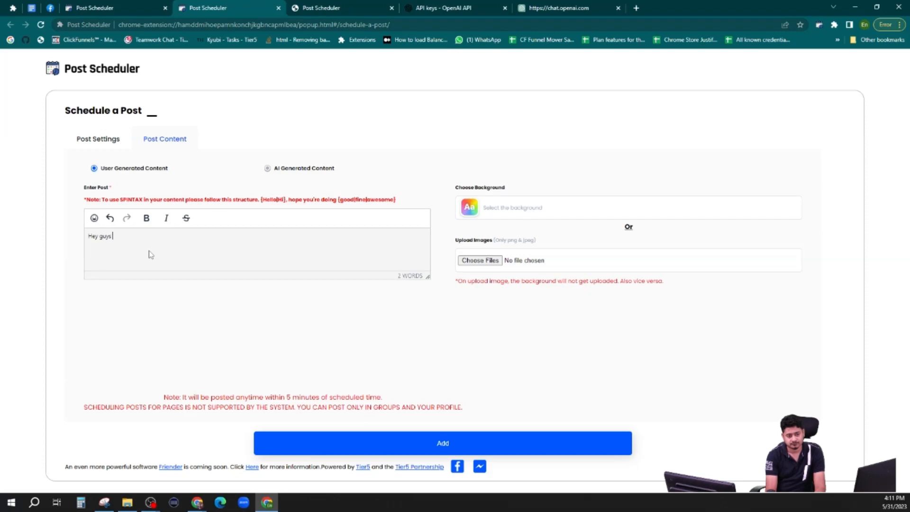
text(how are you doi)
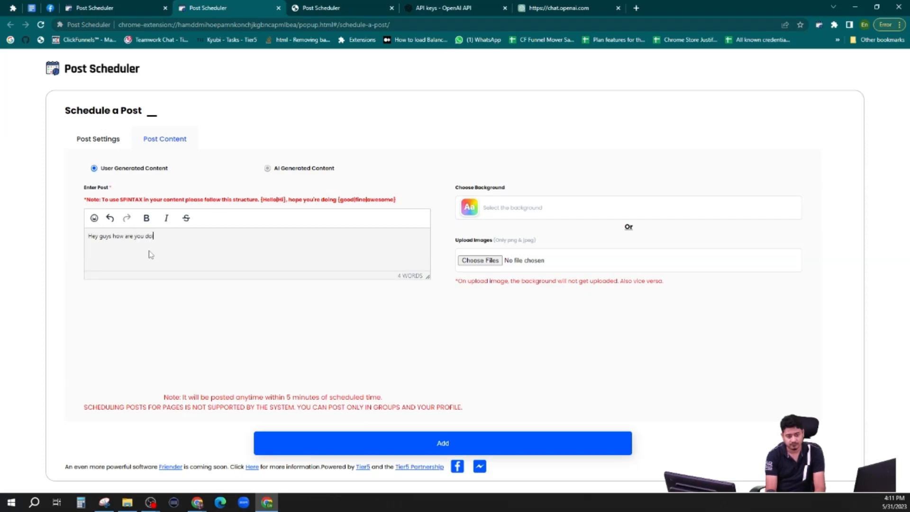
text(ng? have you)
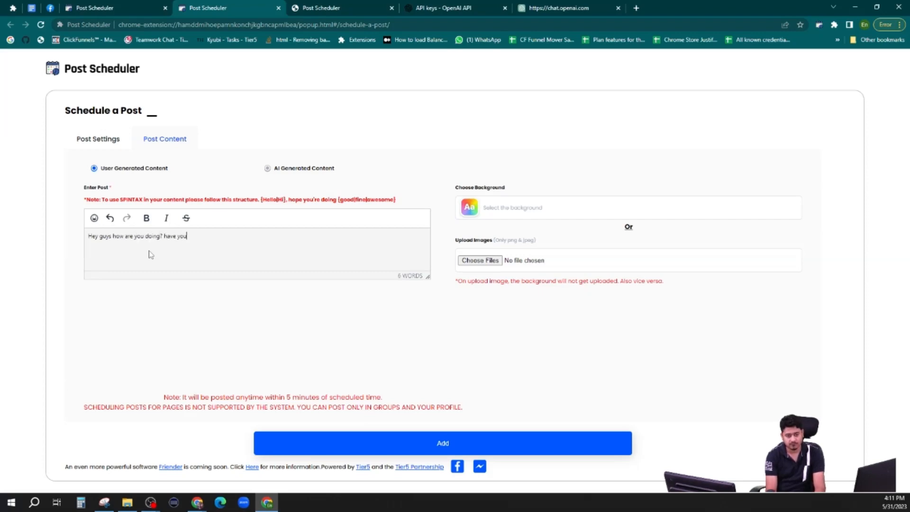
text( haa)
text(rd of pos)
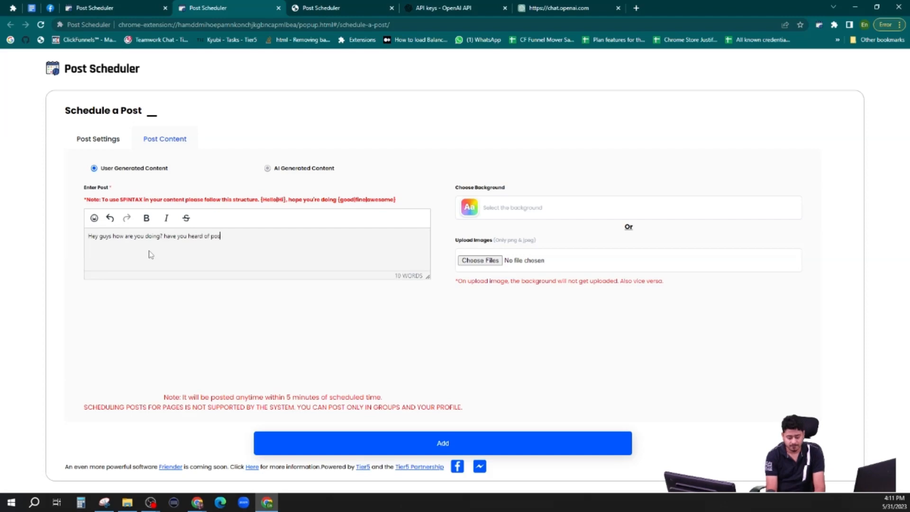
text(t scheduler)
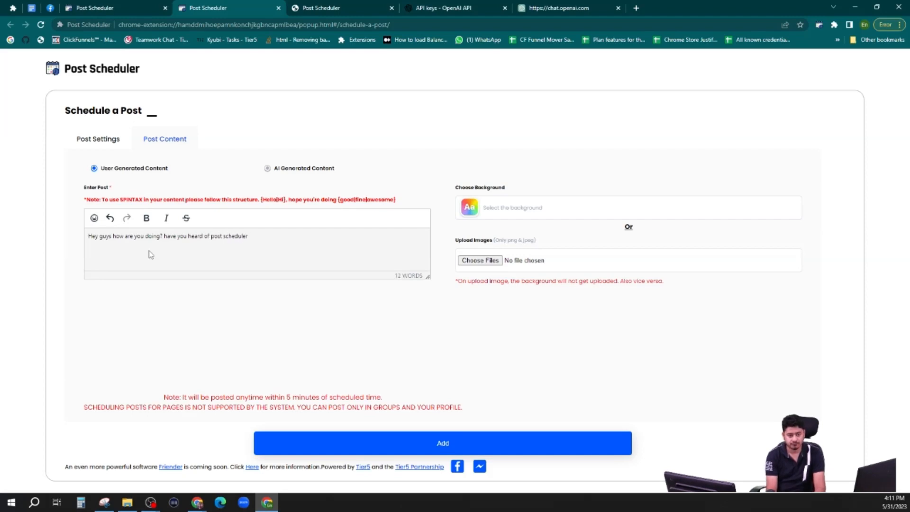
text( ue)
key(BackSpace)
key(BackSpace)
text(yet?)
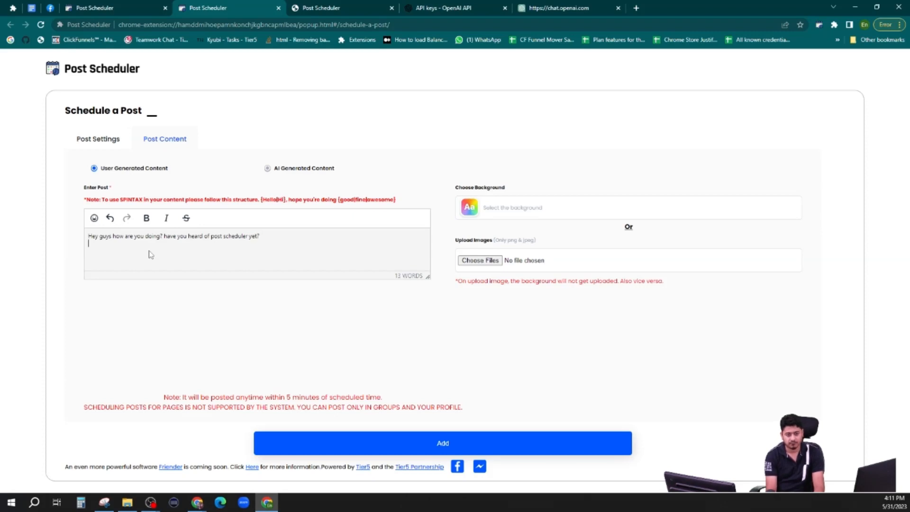
Step: Add "If not, then checkout the link in the comment below." as a new line at the end of the post
key(Return)
text(If)
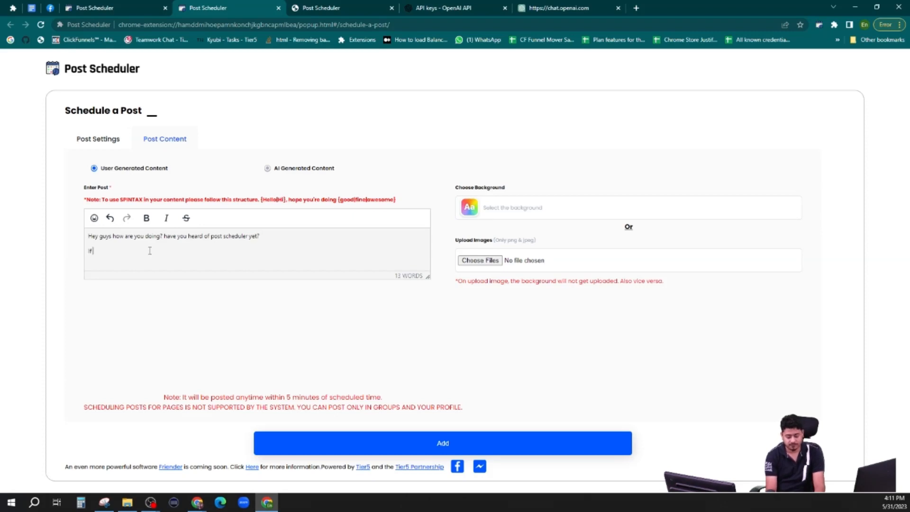
text( not, then che)
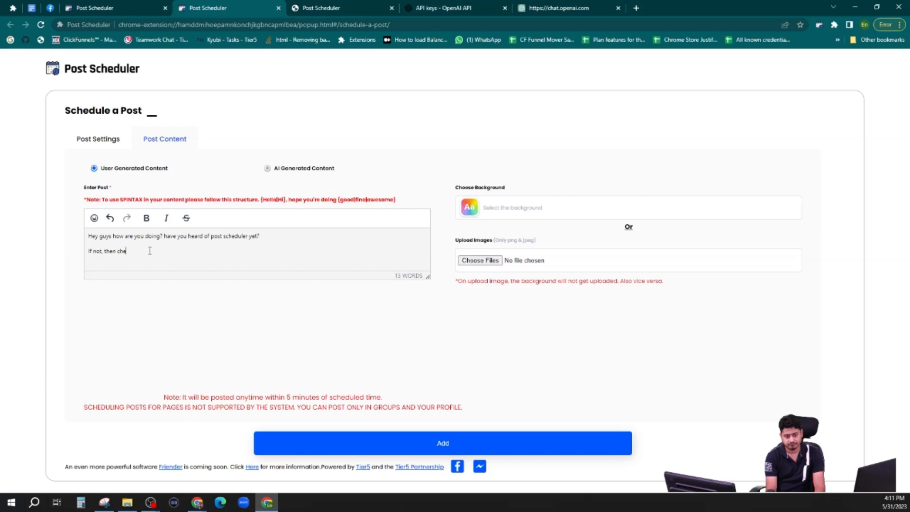
text(ckout the link in)
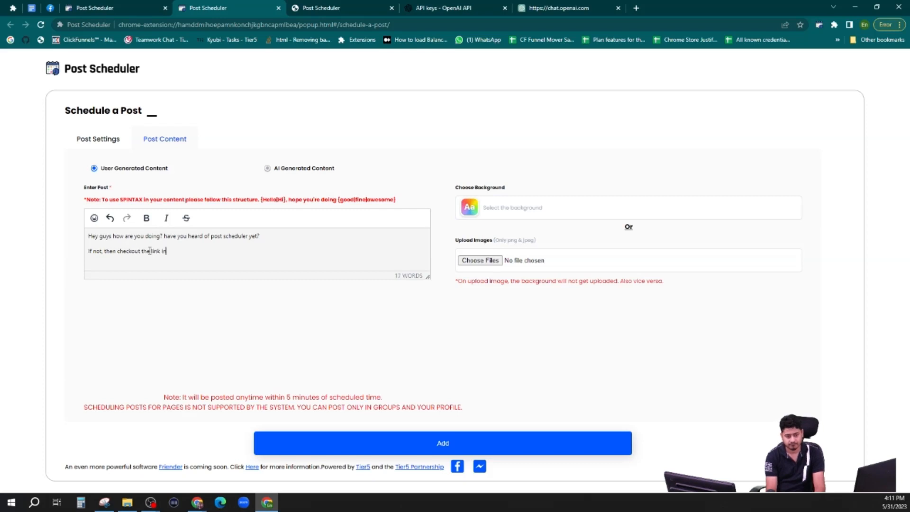
text( the comment below.)
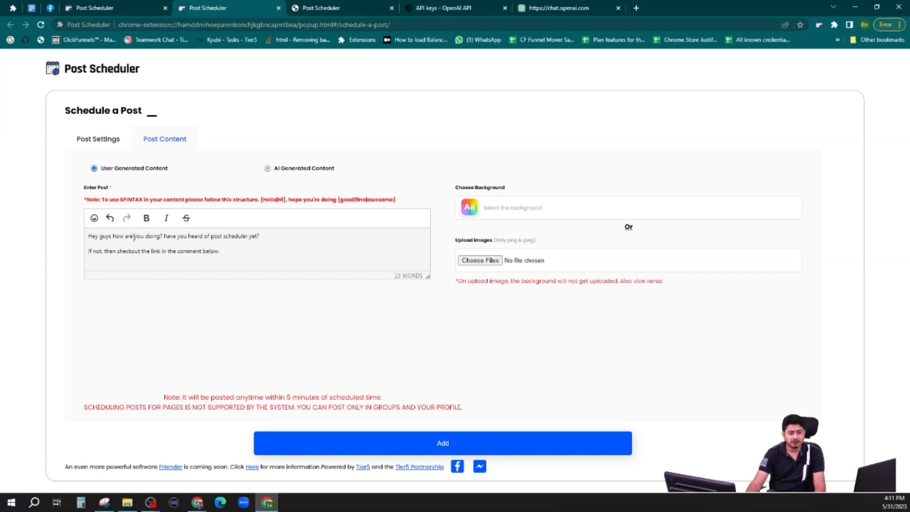
Step: Move the question about post scheduler onto its own line and capitalise its first word as "Have"
click(163, 236)
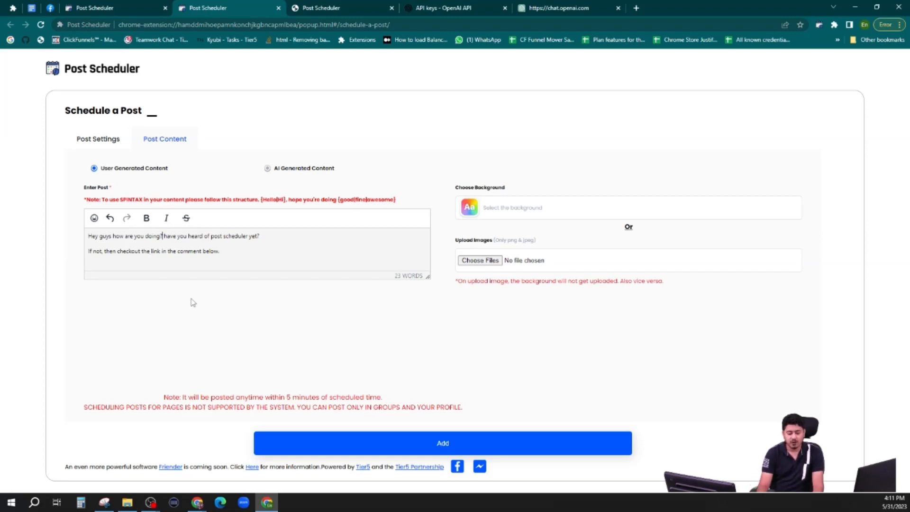
key(Return)
key(Return)
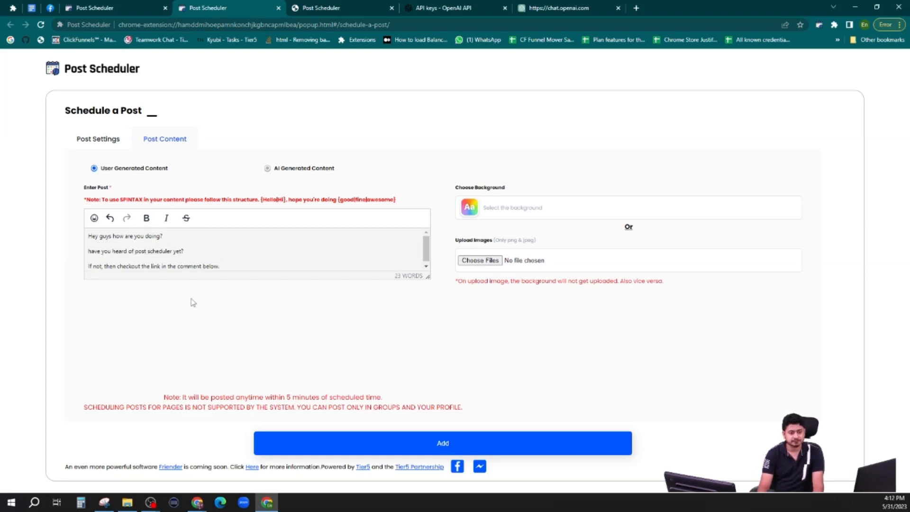
key(BackSpace)
text(H)
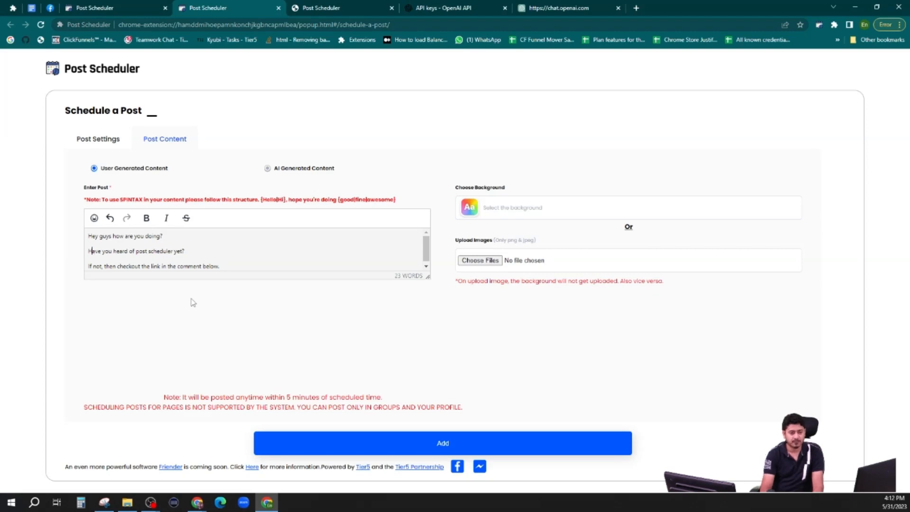
scroll(161, 265, down, 1)
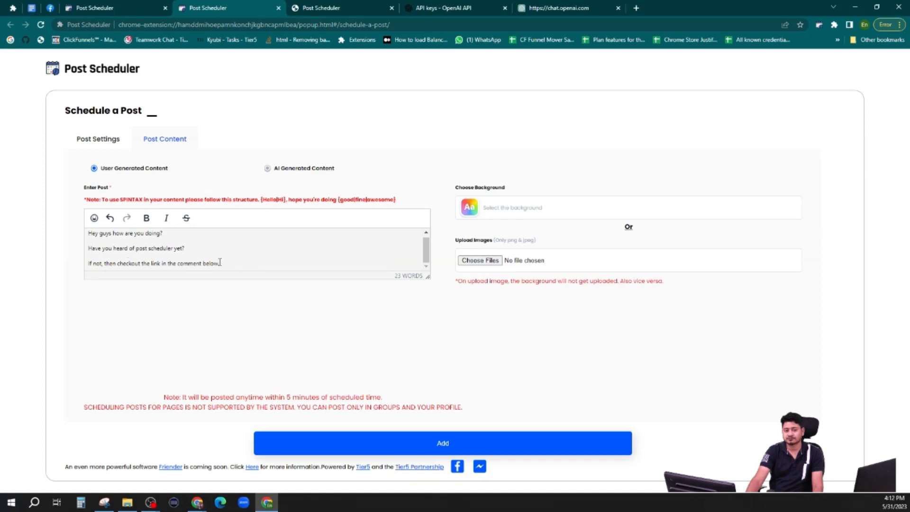
Step: Set the UTC posting time to 10:43 AM in the post settings
click(100, 139)
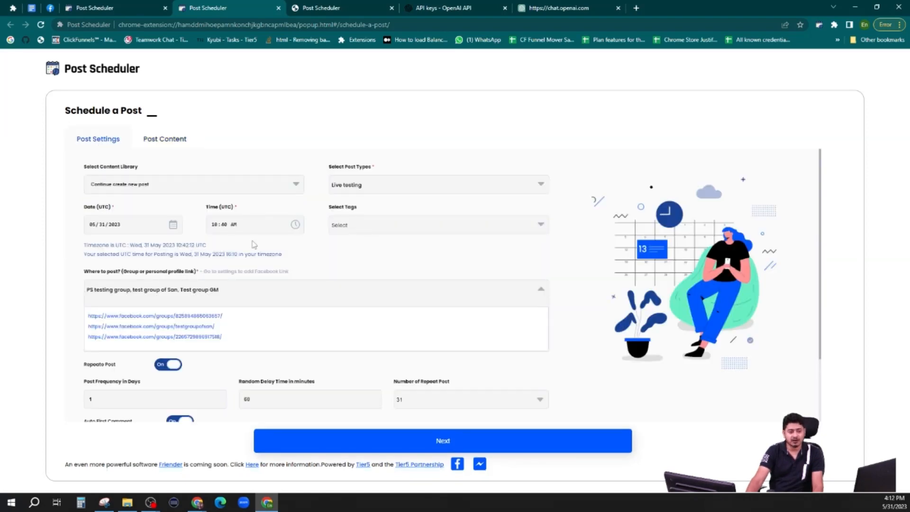
click(231, 227)
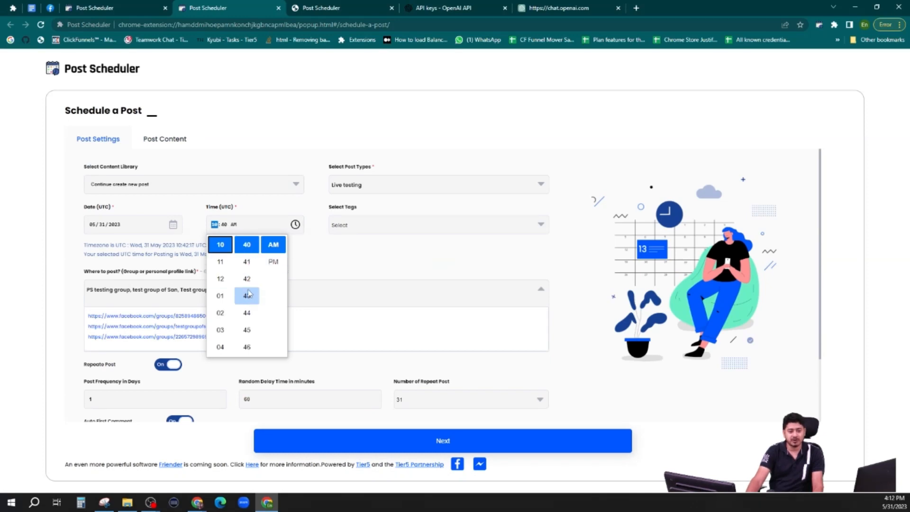
click(247, 296)
click(337, 271)
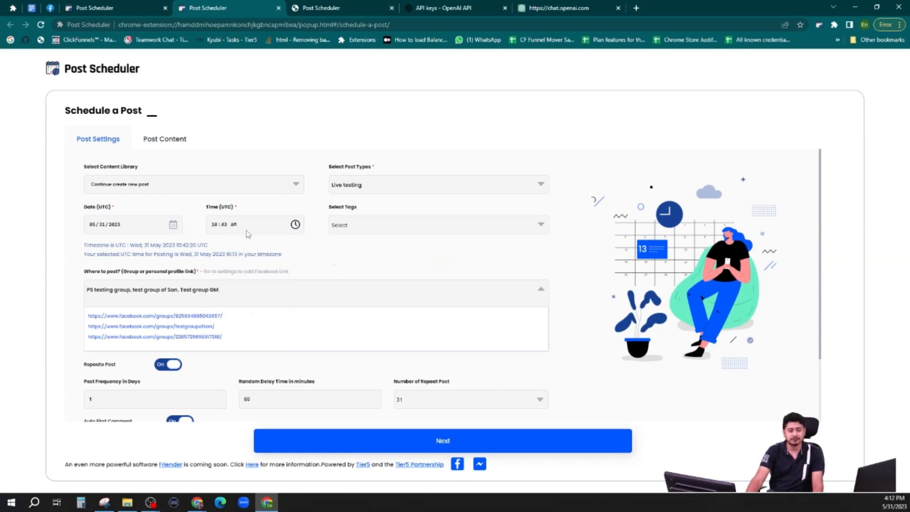
Step: Choose the white and pink patterned background for the post content
click(162, 139)
scroll(205, 257, down, 1)
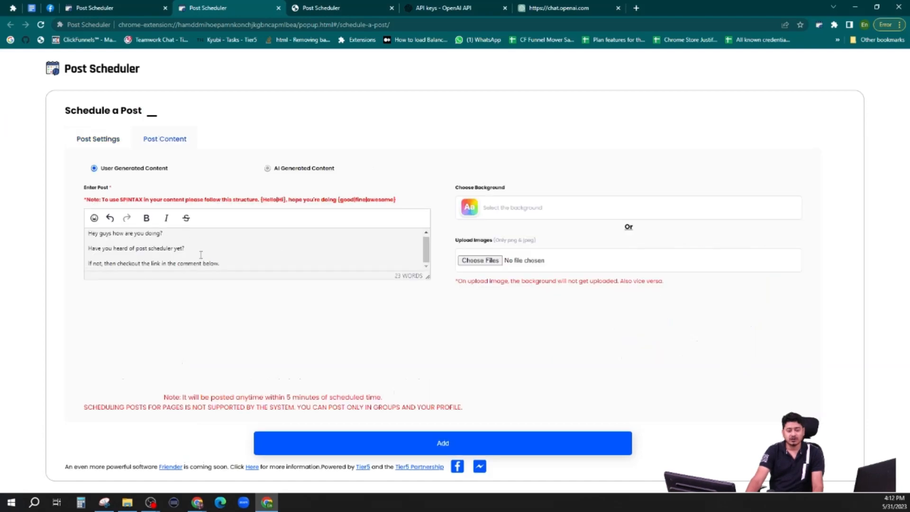
click(469, 209)
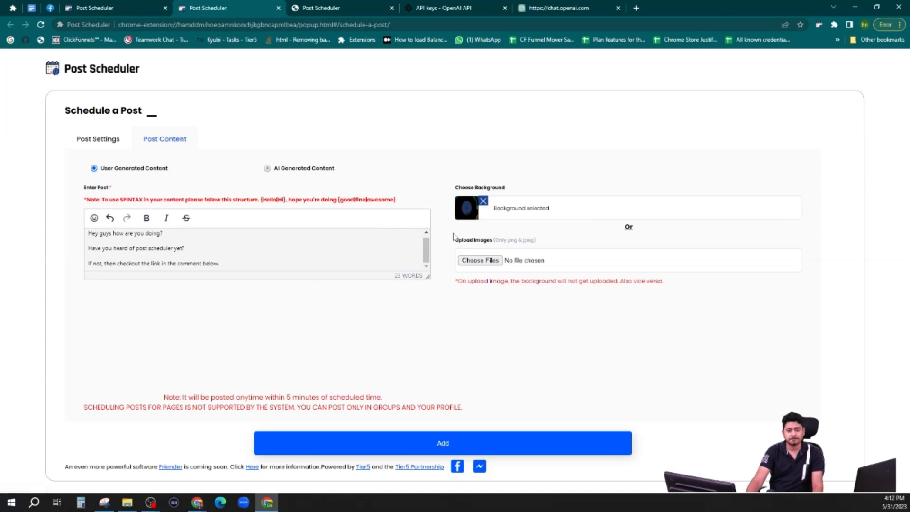
click(483, 201)
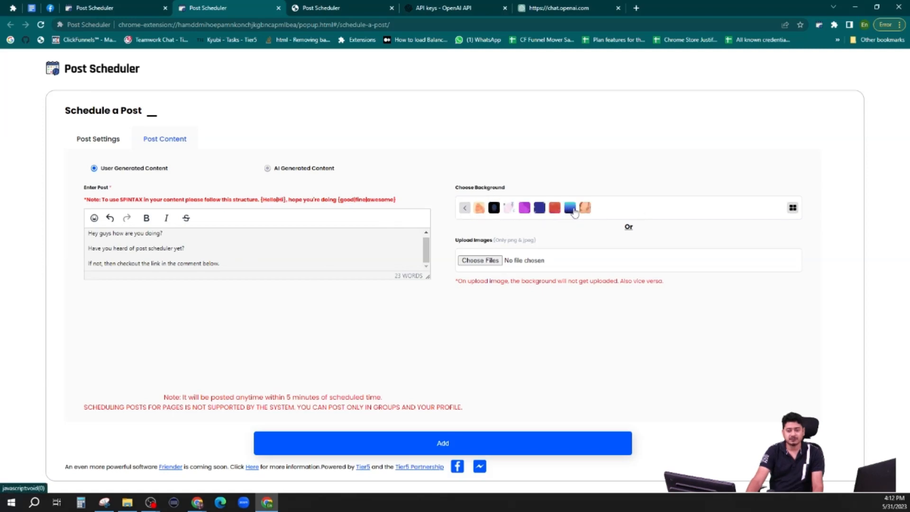
click(508, 208)
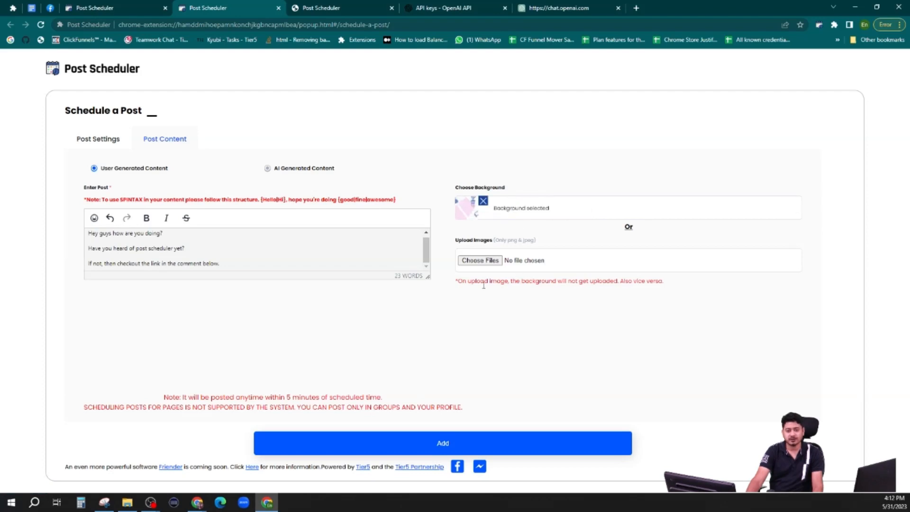
Step: Add the post to the schedule and reload the Scheduled Post List
click(437, 446)
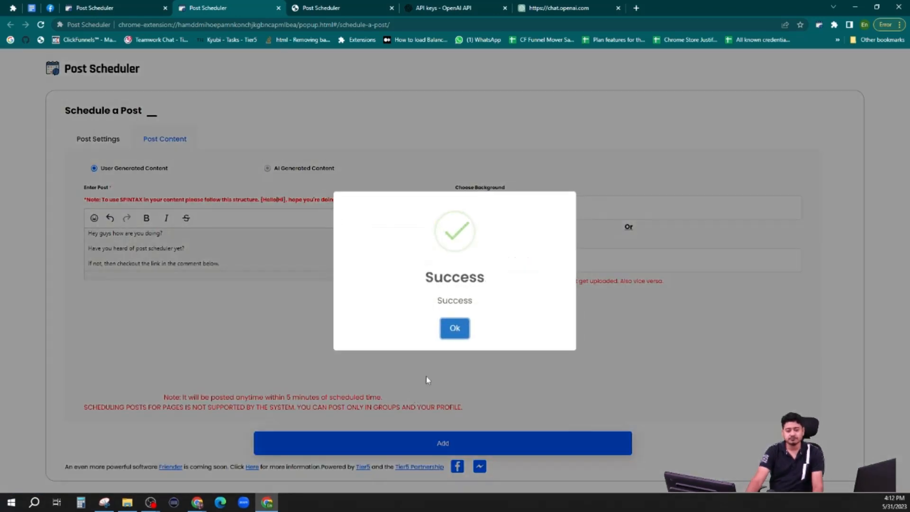
click(450, 328)
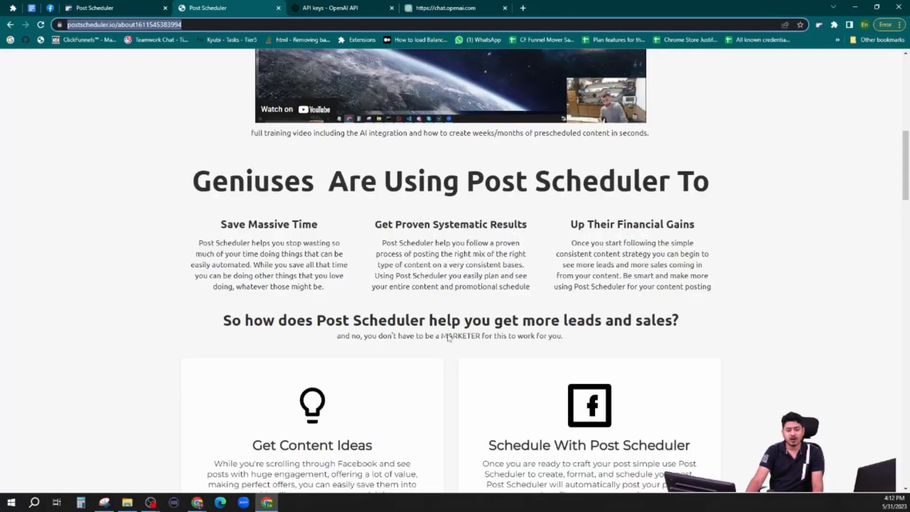
click(104, 9)
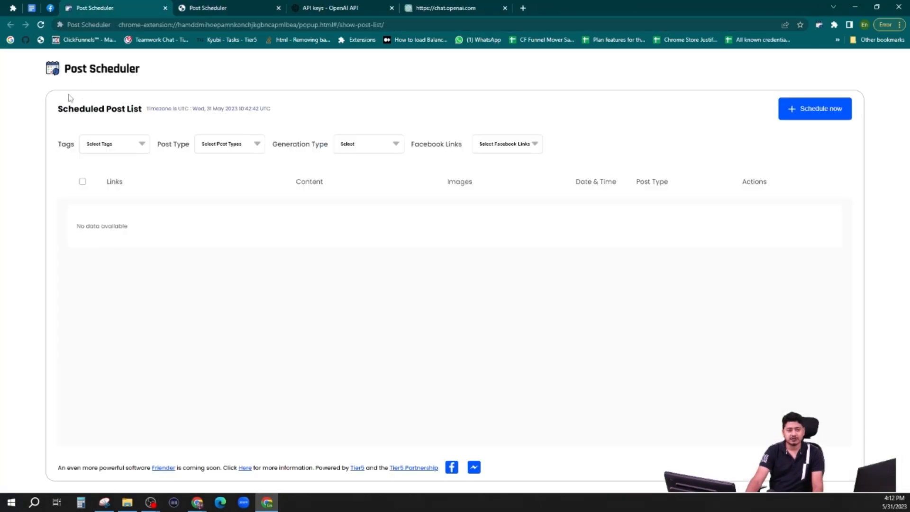
click(40, 25)
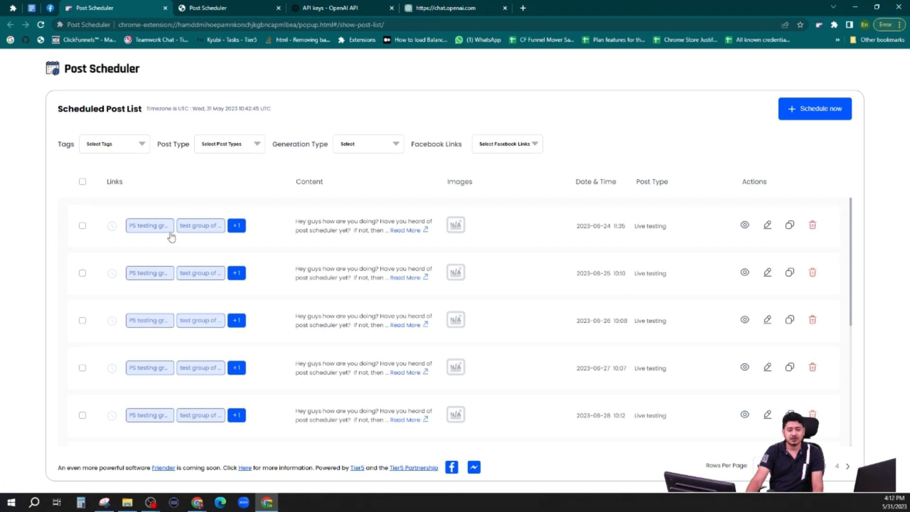
Step: Look through the pages of the Scheduled Post List up to page 4
scroll(228, 261, down, 5)
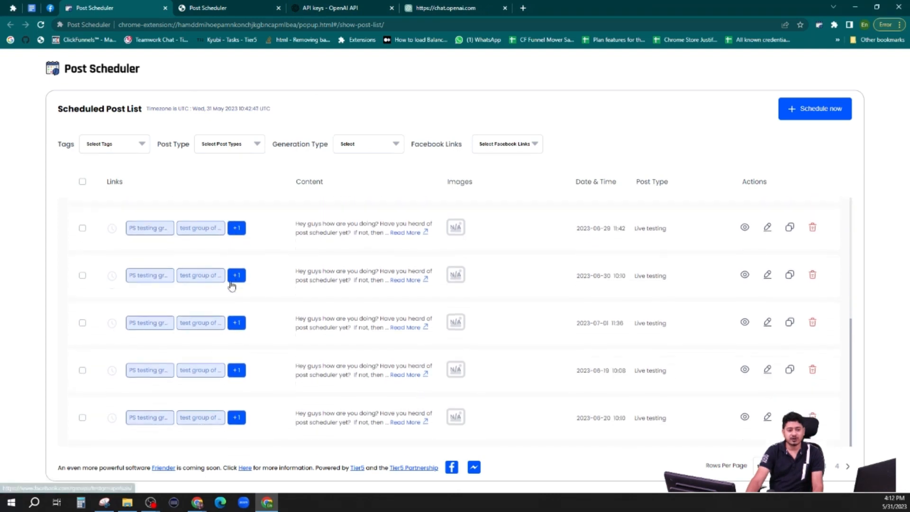
click(813, 466)
click(830, 470)
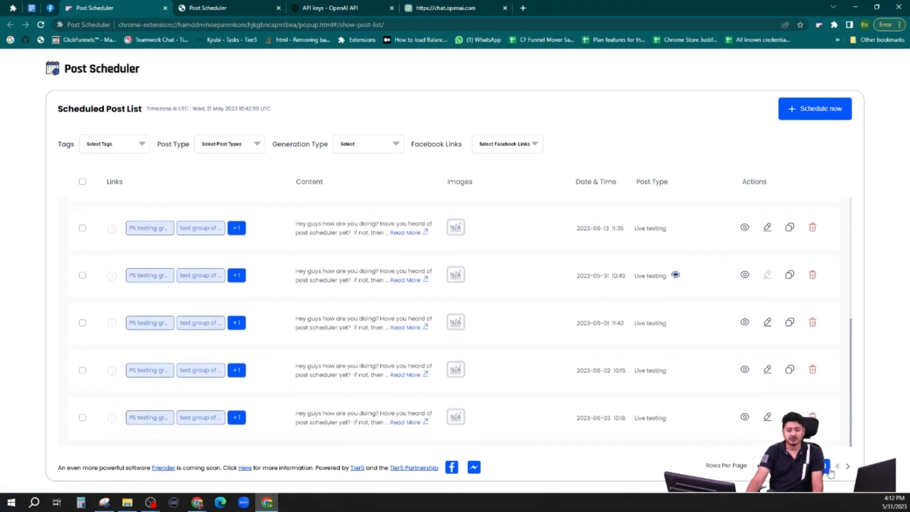
click(838, 469)
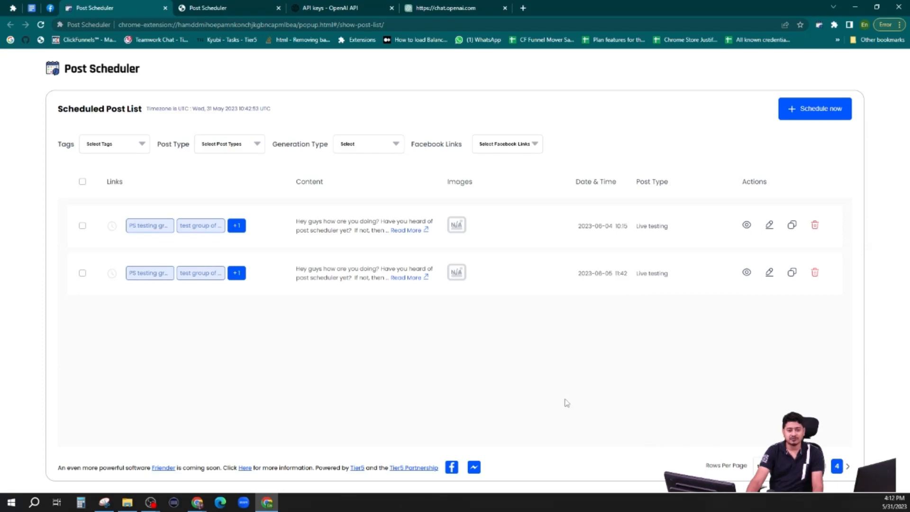
Step: Show the whole Scheduled Post List on a single page and select every post in it
click(761, 454)
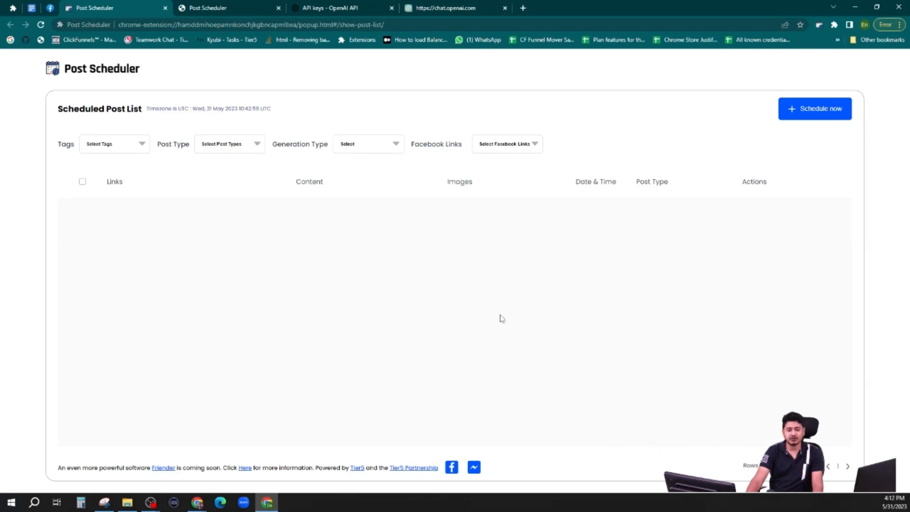
click(41, 25)
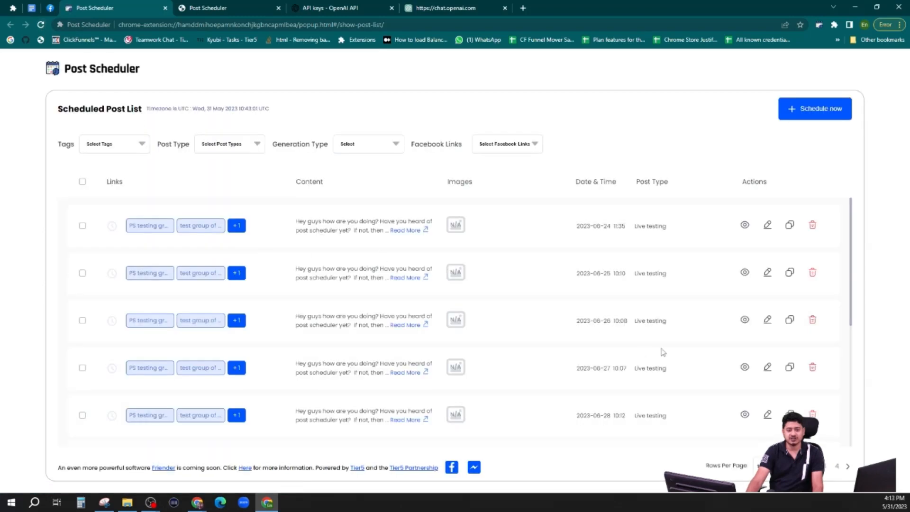
scroll(701, 403, down, 5)
scroll(718, 434, up, 3)
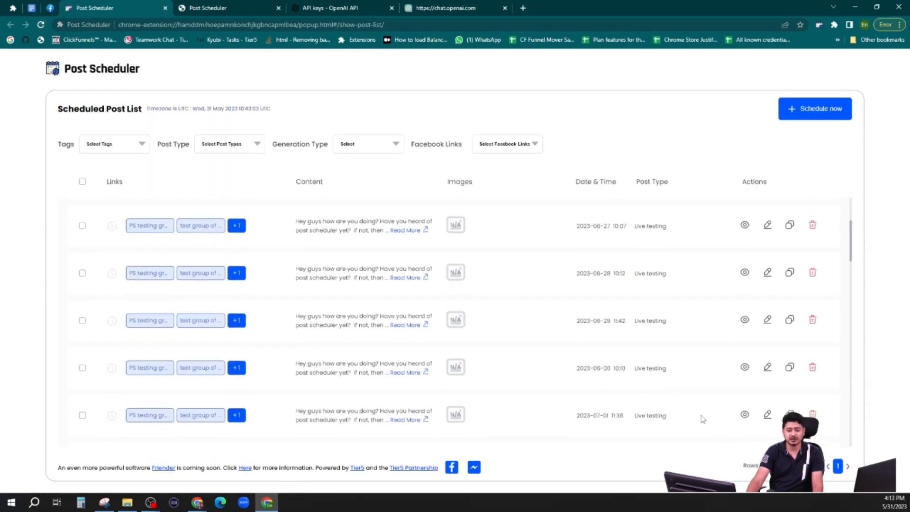
scroll(683, 329, down, 10)
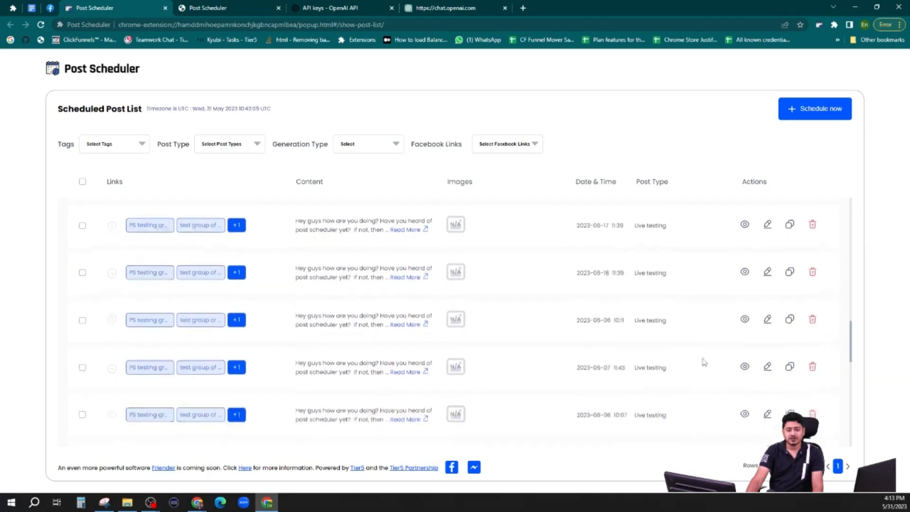
scroll(718, 371, up, 5)
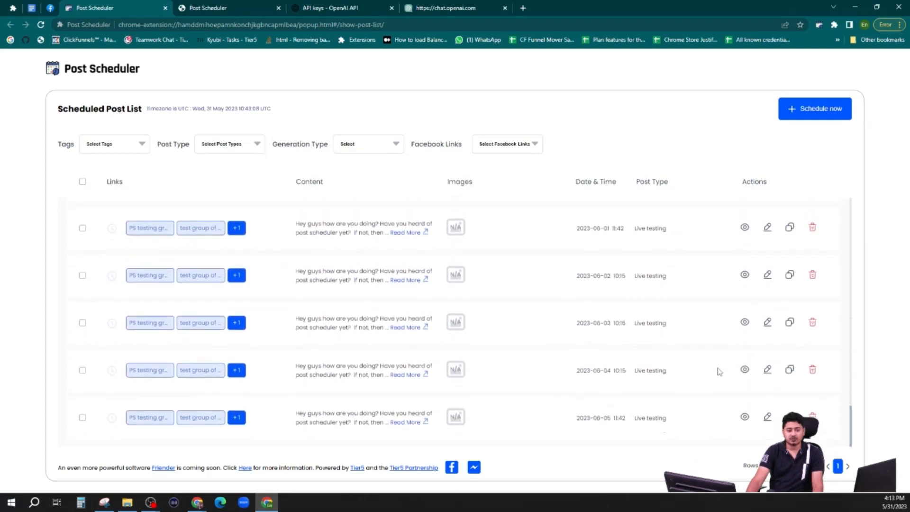
click(82, 181)
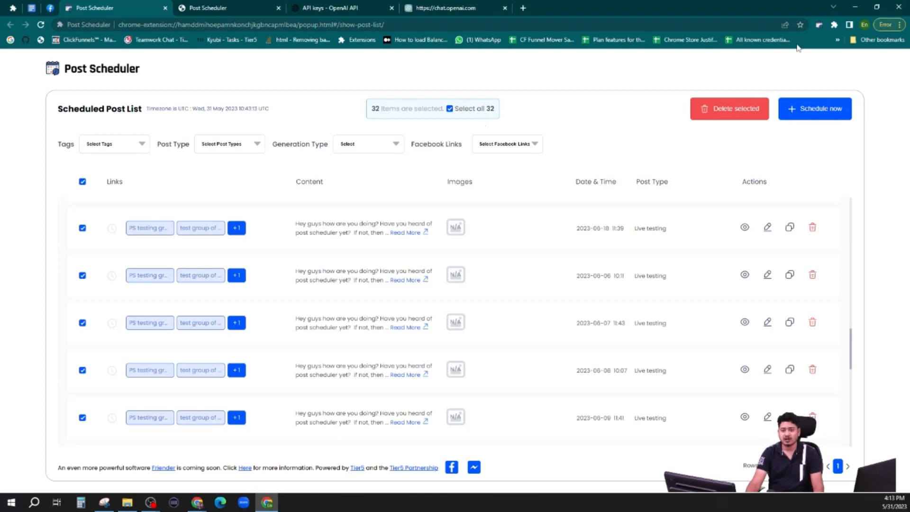
Step: View the scheduled posts in the extension's calendar for June and July 2023, and return to the current month
click(819, 24)
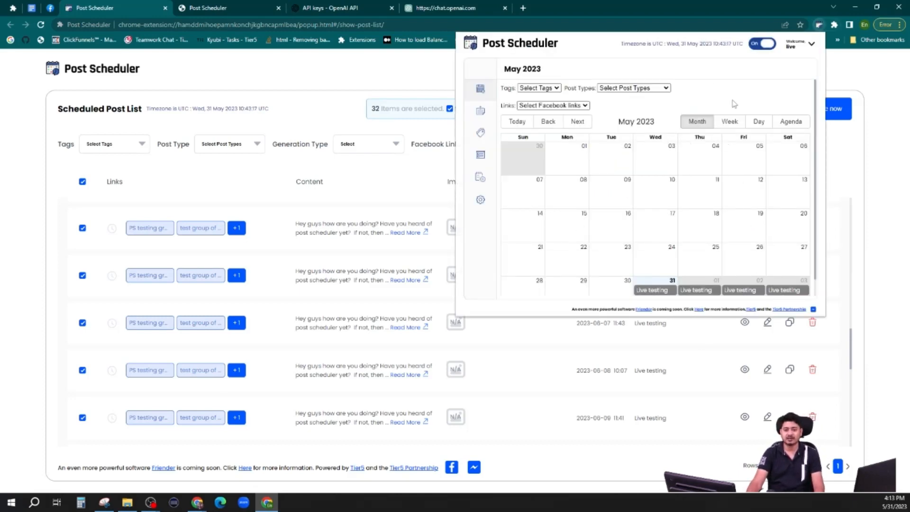
click(575, 122)
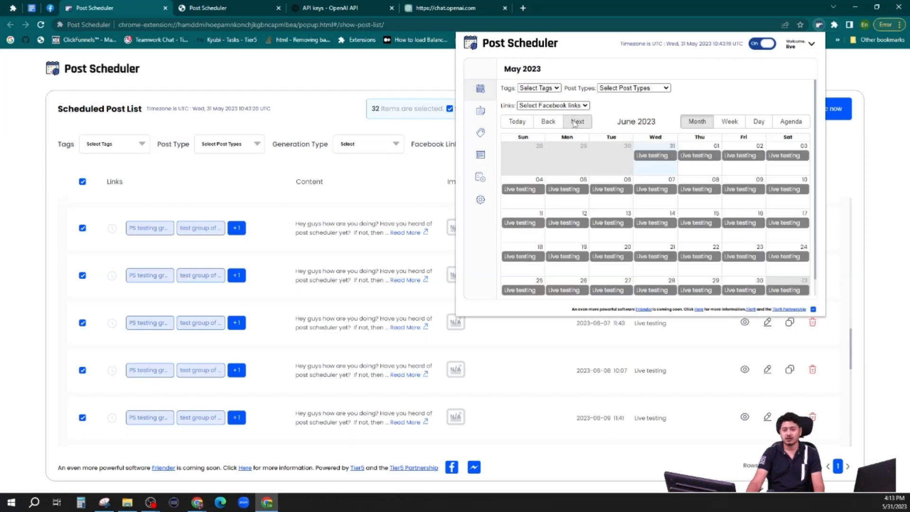
click(575, 123)
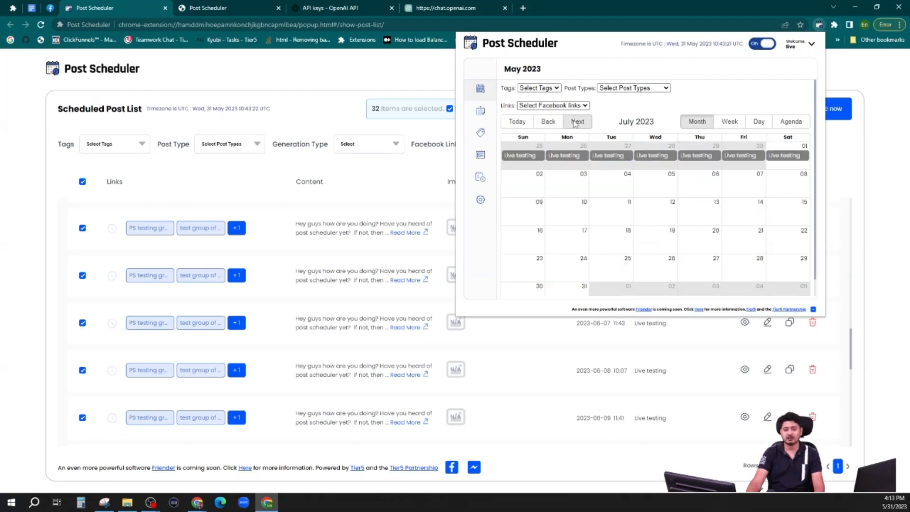
click(548, 122)
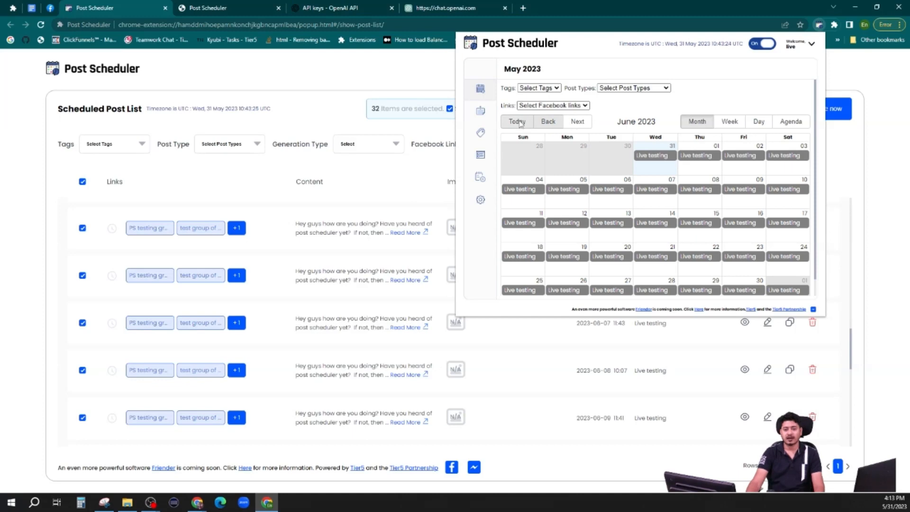
click(520, 123)
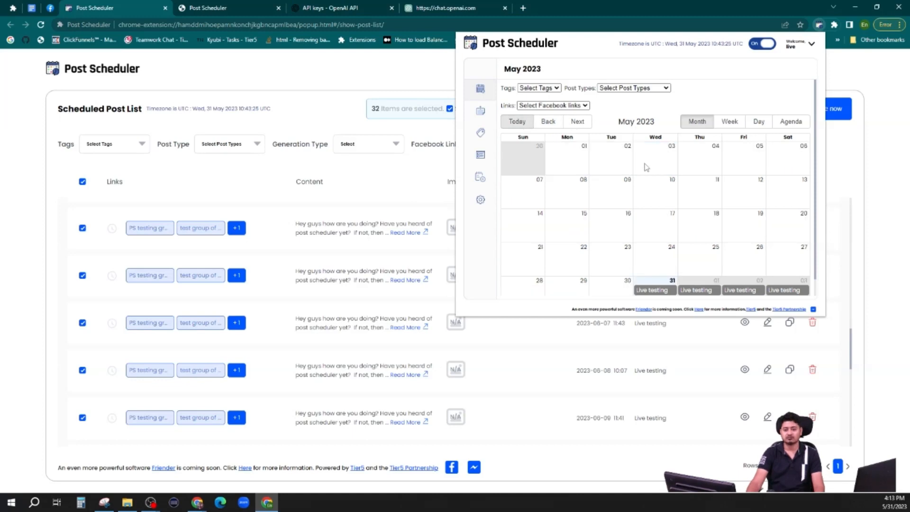
Step: Open the details of the Live testing post on May 31 and review its first comment and content
click(666, 289)
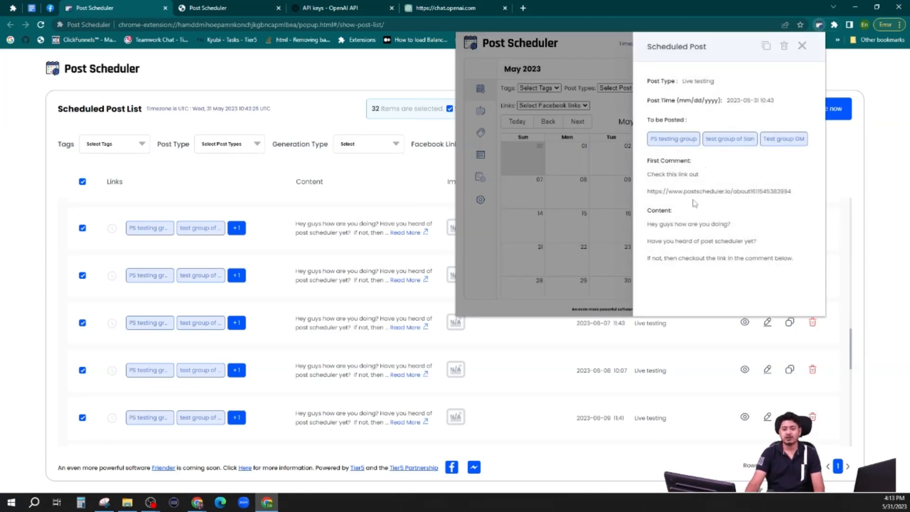
drag(648, 161, 801, 197)
drag(652, 211, 801, 265)
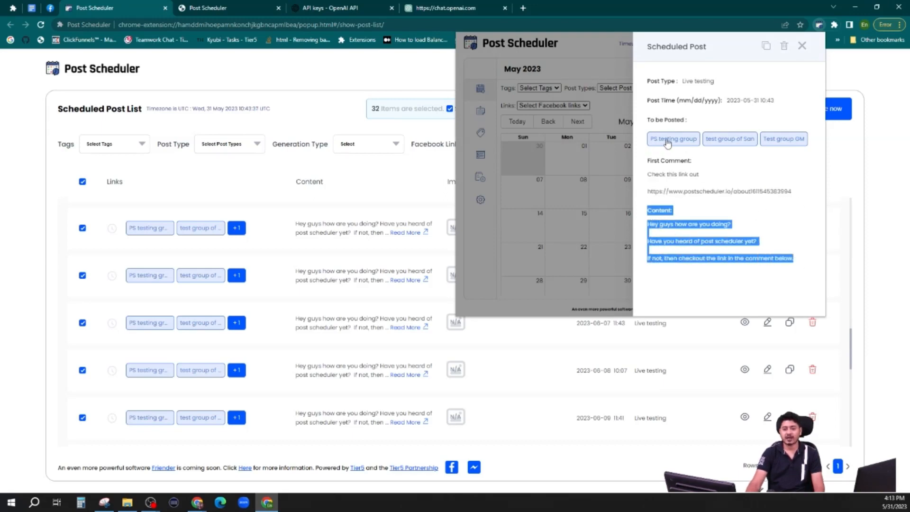
Step: Check the post time of the May 31 Live testing post and of the June 1 post in the extension's calendar
click(774, 101)
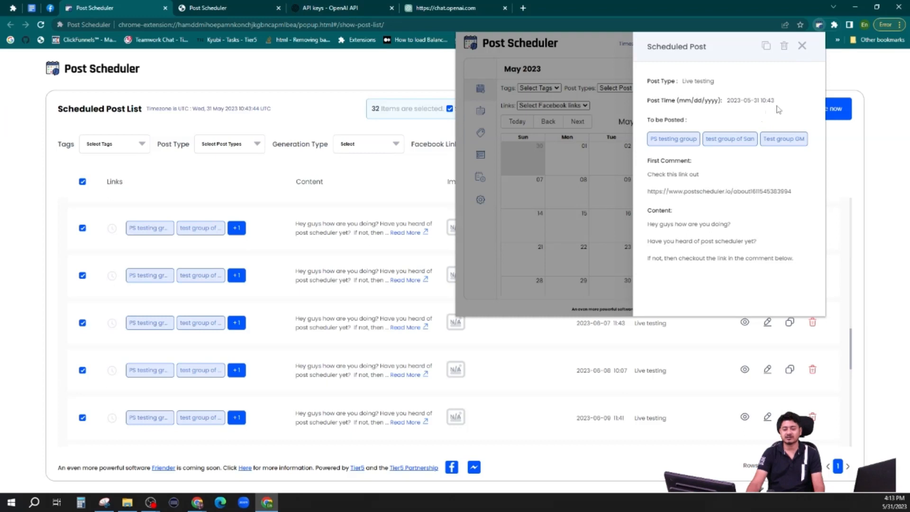
drag(758, 101, 780, 105)
click(803, 46)
click(705, 290)
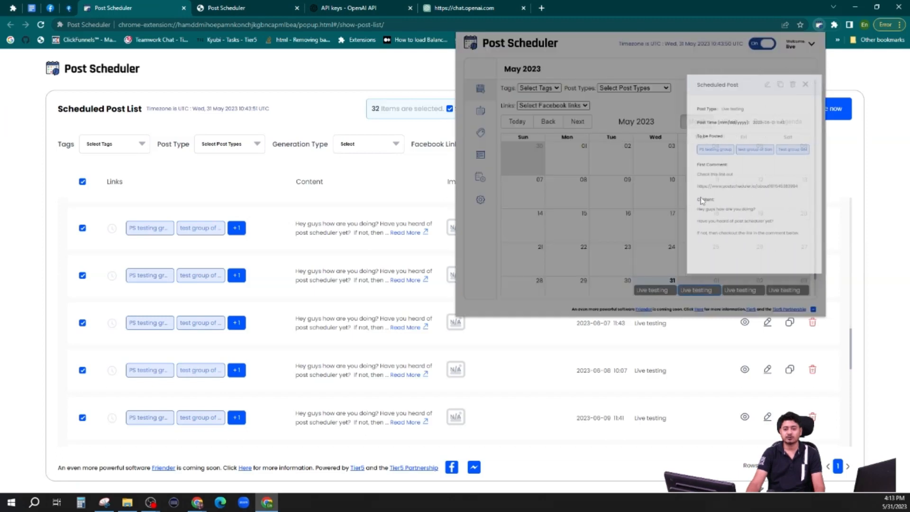
drag(760, 100, 774, 101)
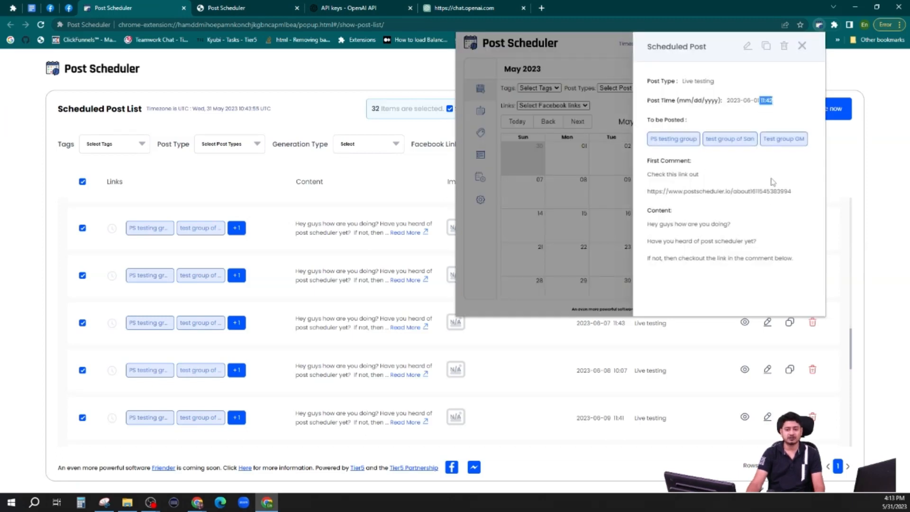
click(767, 100)
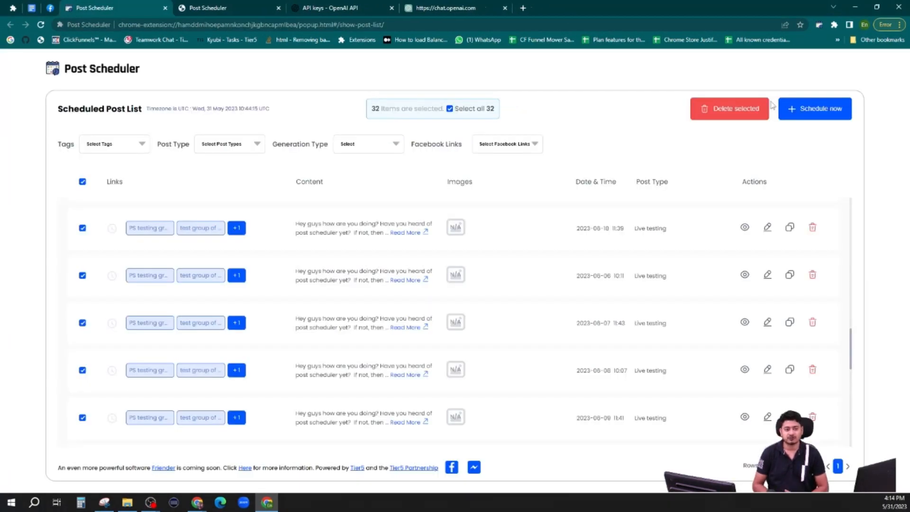
Step: Deselect all scheduled posts, reload the list, and show it all on a single page
click(82, 182)
click(40, 25)
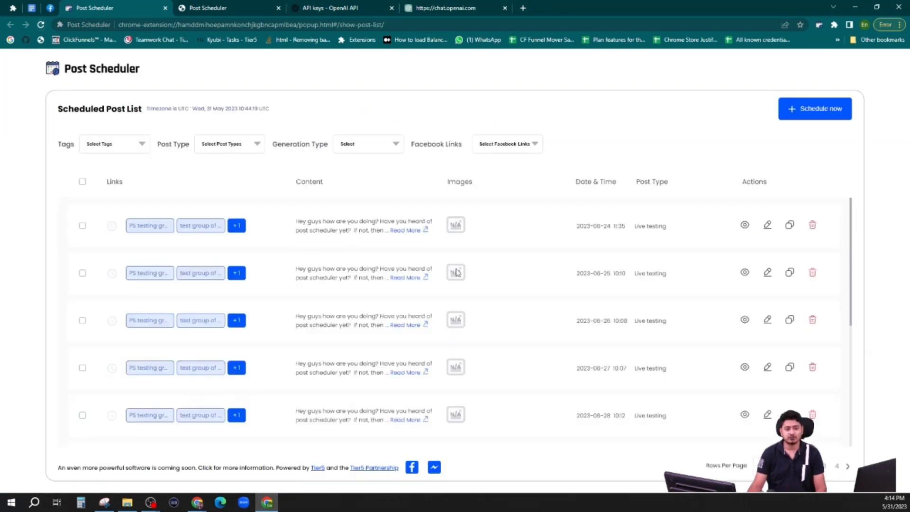
scroll(455, 309, down, 5)
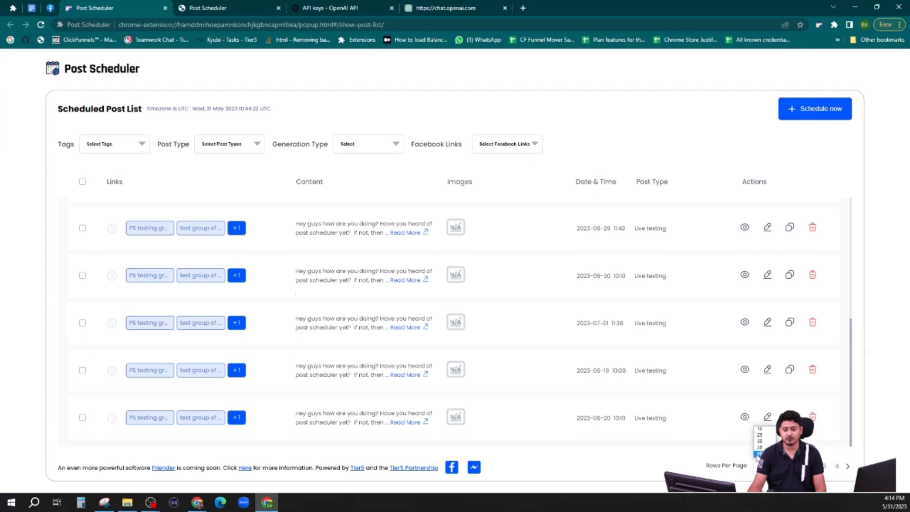
click(759, 454)
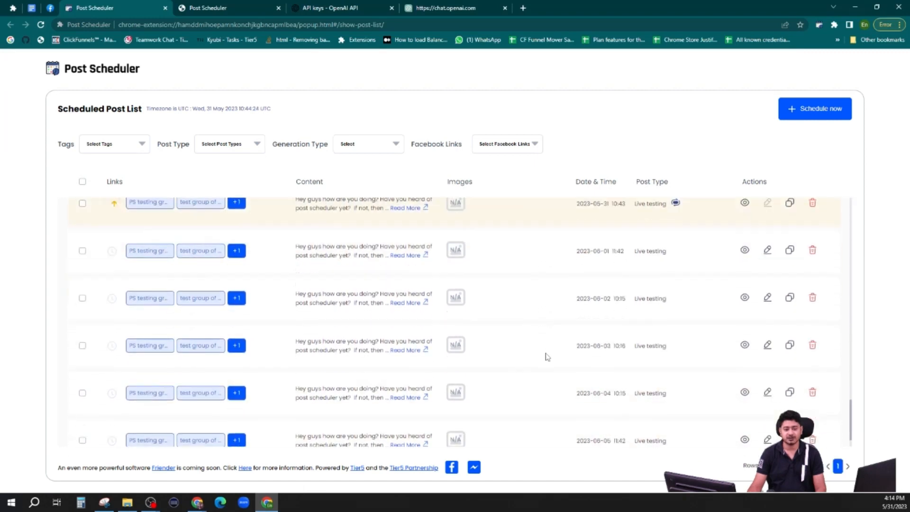
scroll(569, 365, up, 15)
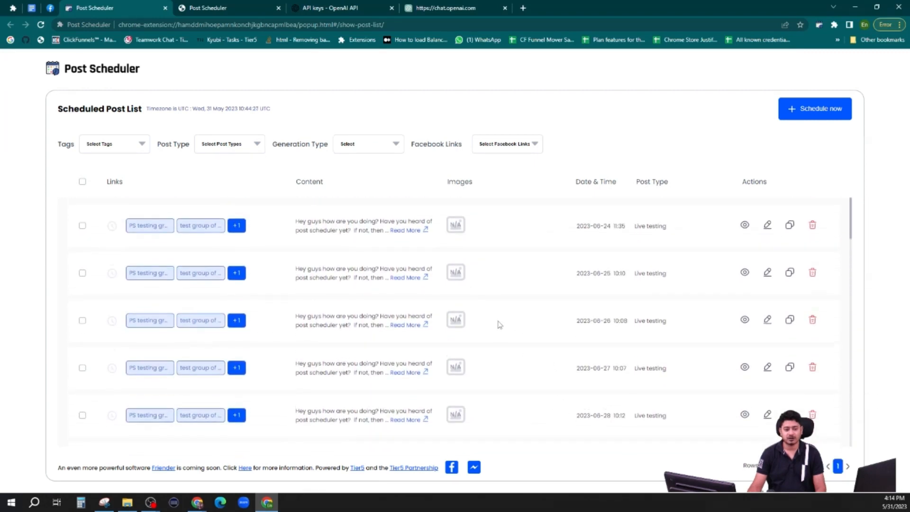
Step: Reload the Scheduled Post List and go to page 3 to find the May 31 post
click(41, 25)
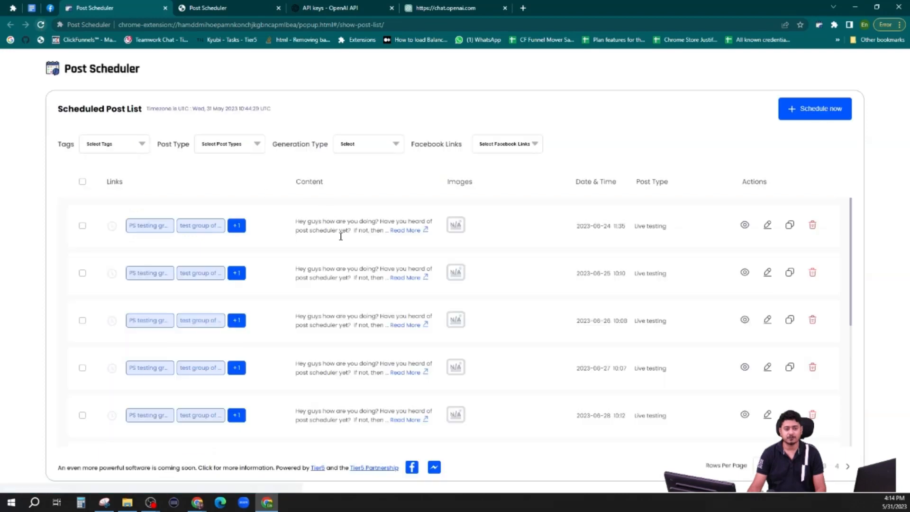
scroll(553, 357, down, 5)
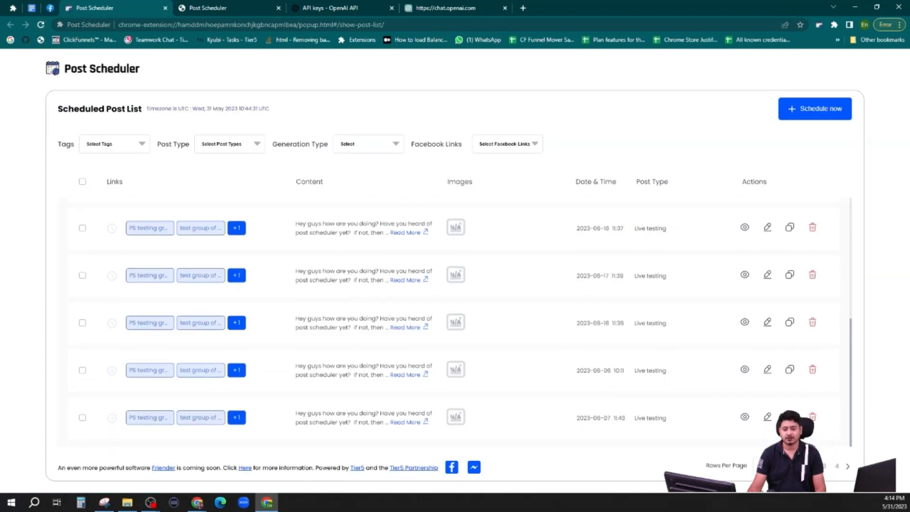
scroll(542, 370, down, 5)
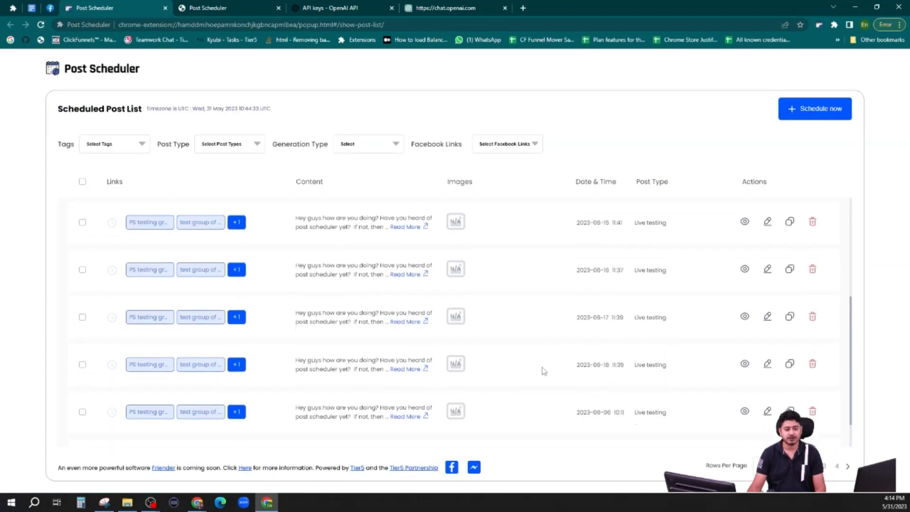
click(825, 466)
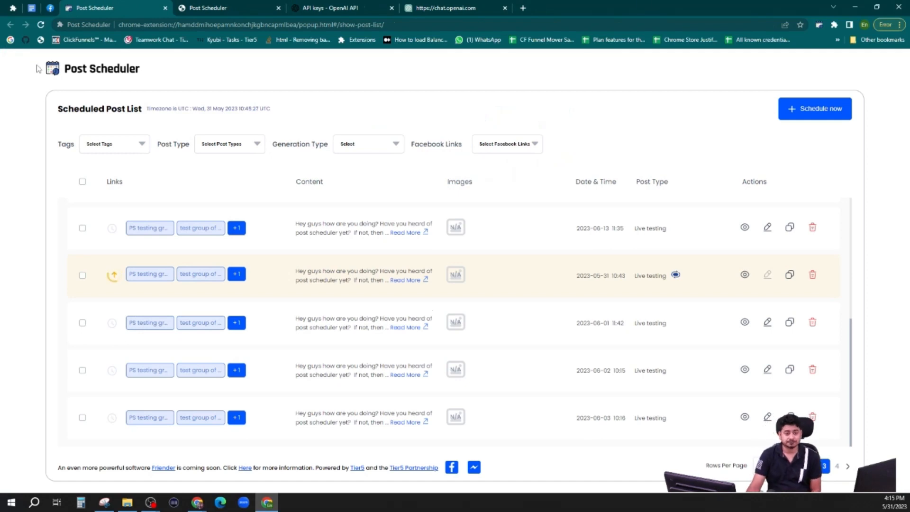
Step: Switch to Facebook, view the site permissions for facebook.com, and return to the Scheduled Post List
click(50, 8)
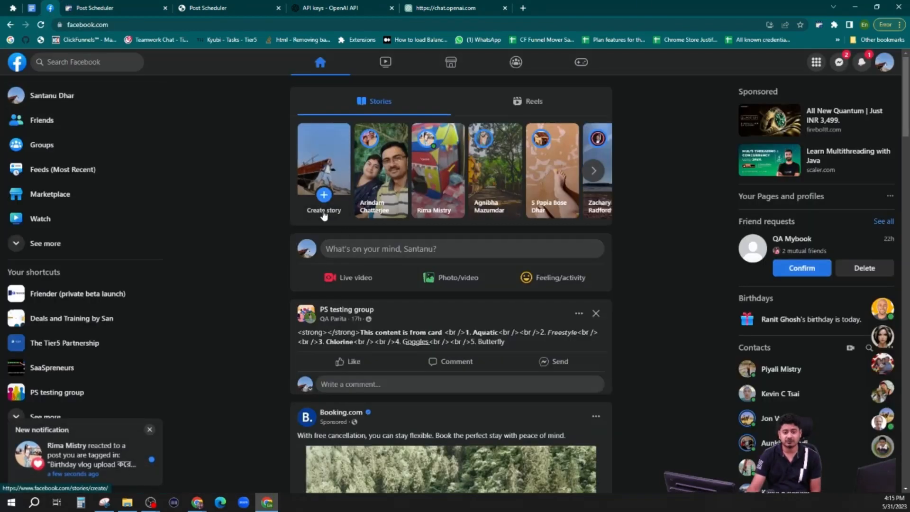
click(59, 25)
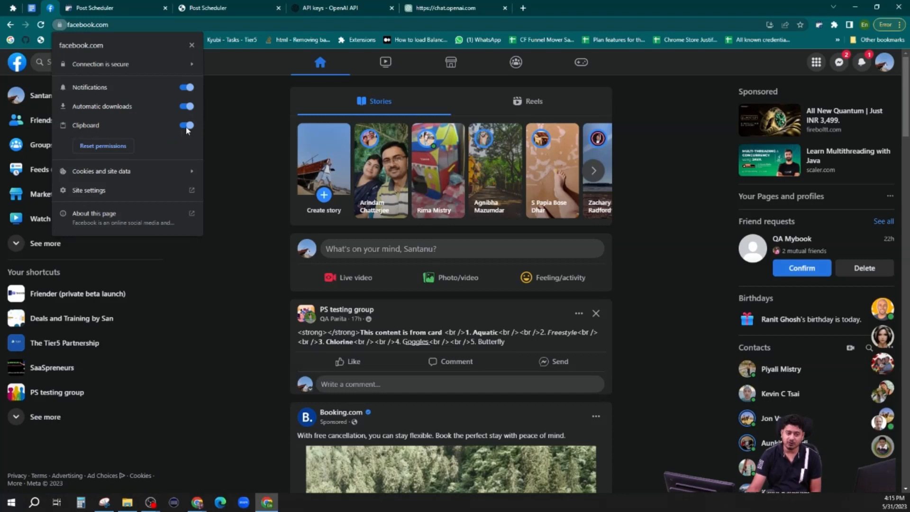
click(231, 120)
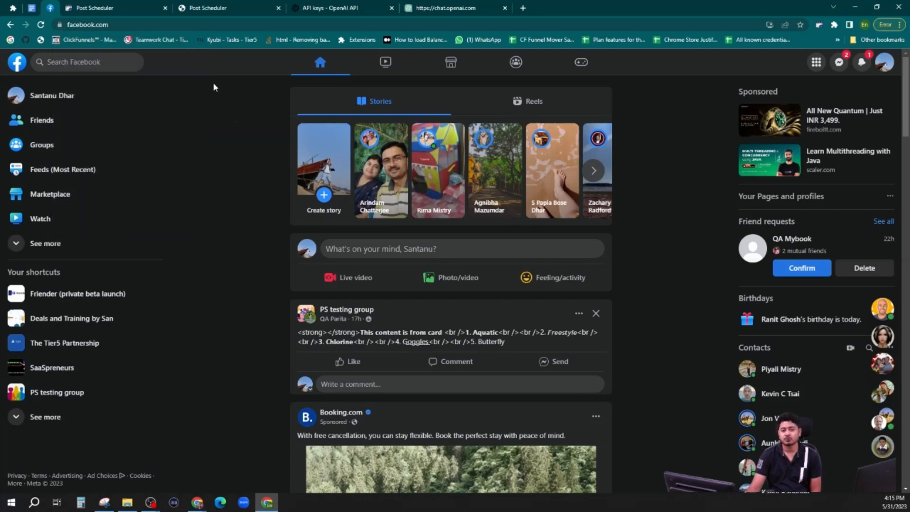
click(198, 10)
click(95, 9)
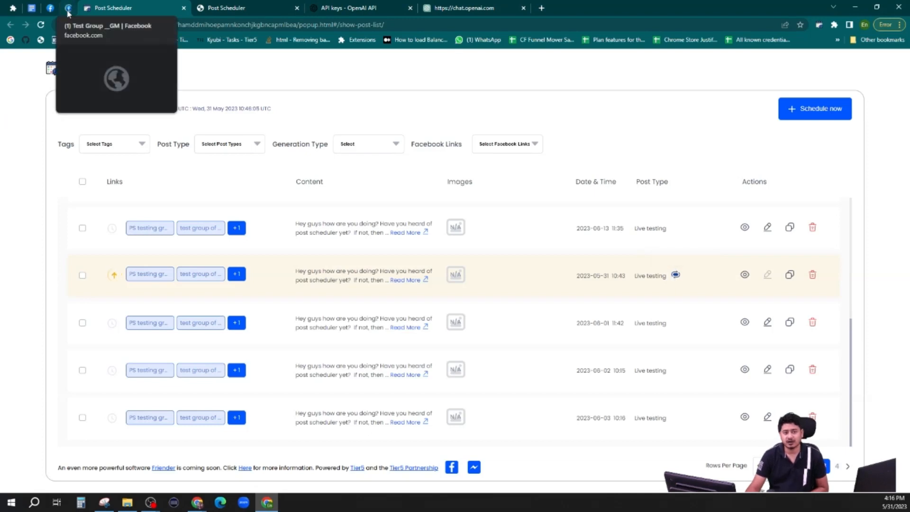
Step: Open the details of the May 31 post, view its post in Test group GM, and close the details
click(744, 274)
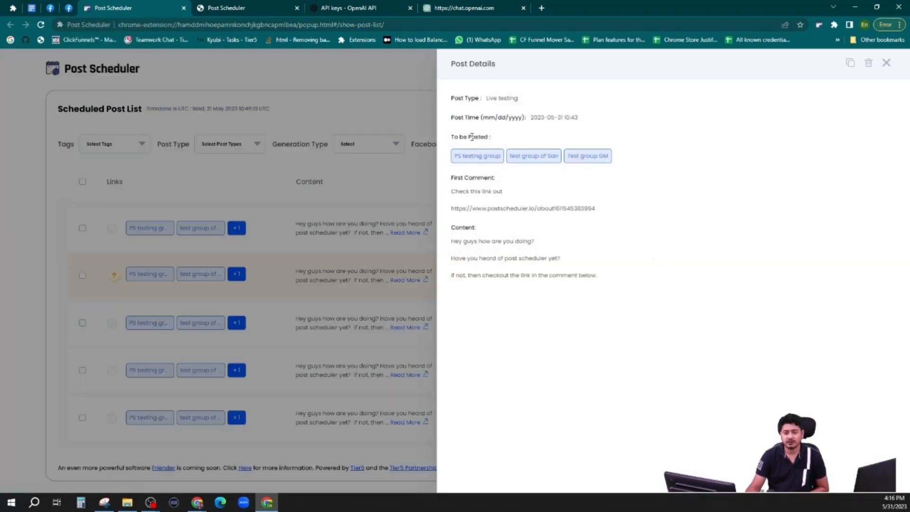
click(576, 156)
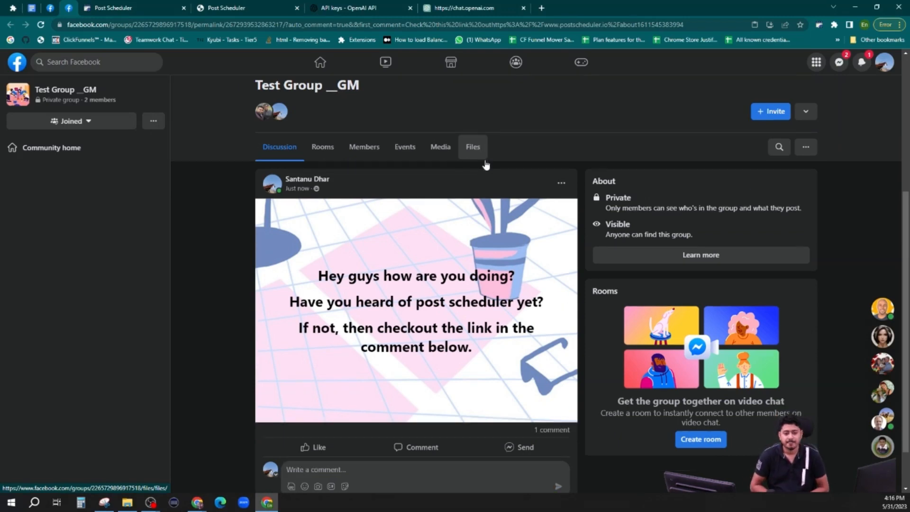
key(ctrl+w)
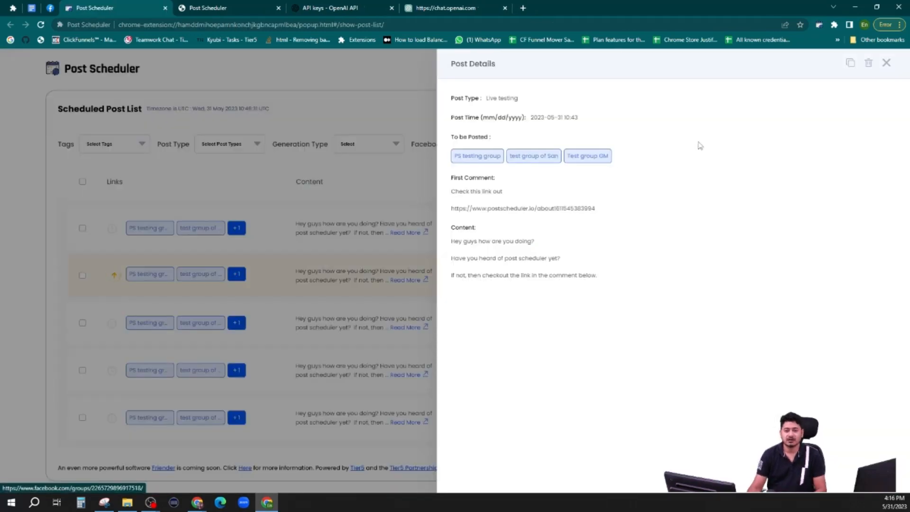
click(886, 62)
Step: Refresh the Scheduled Post List and check the posting status of the May 31 Live testing post
click(40, 24)
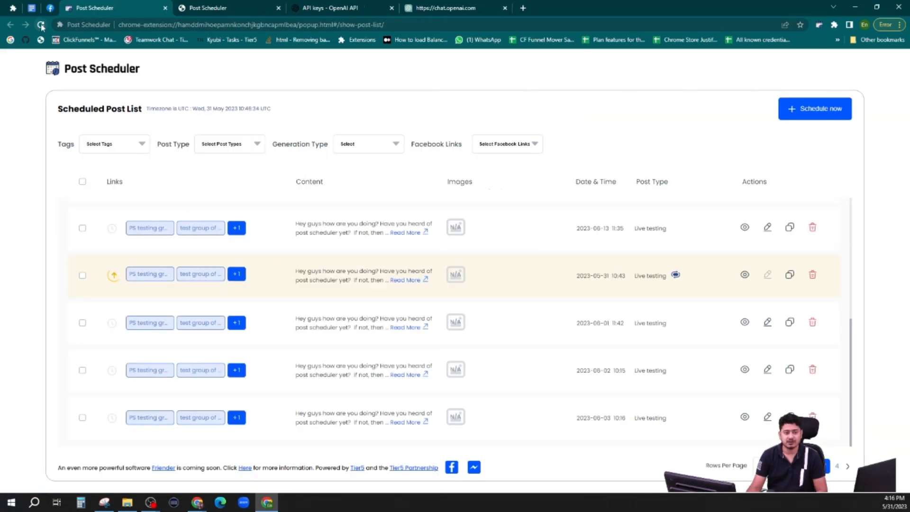
scroll(285, 284, down, 5)
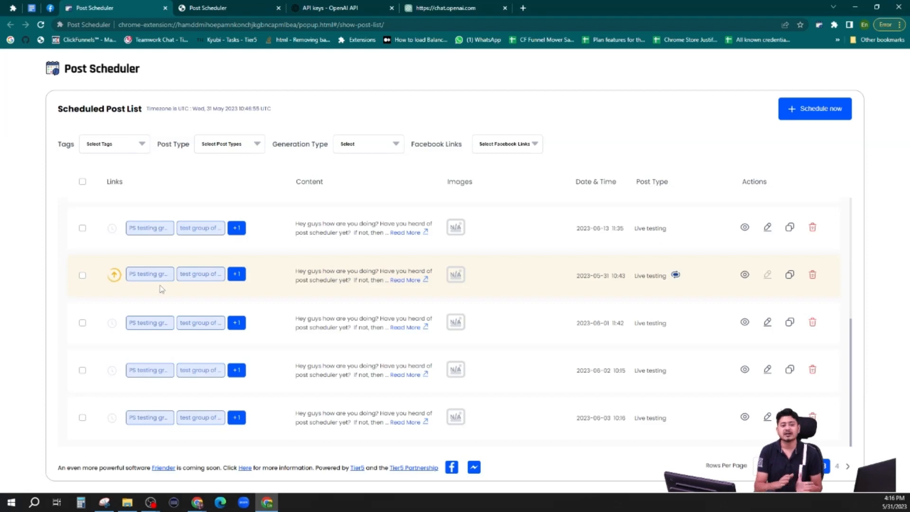
click(42, 25)
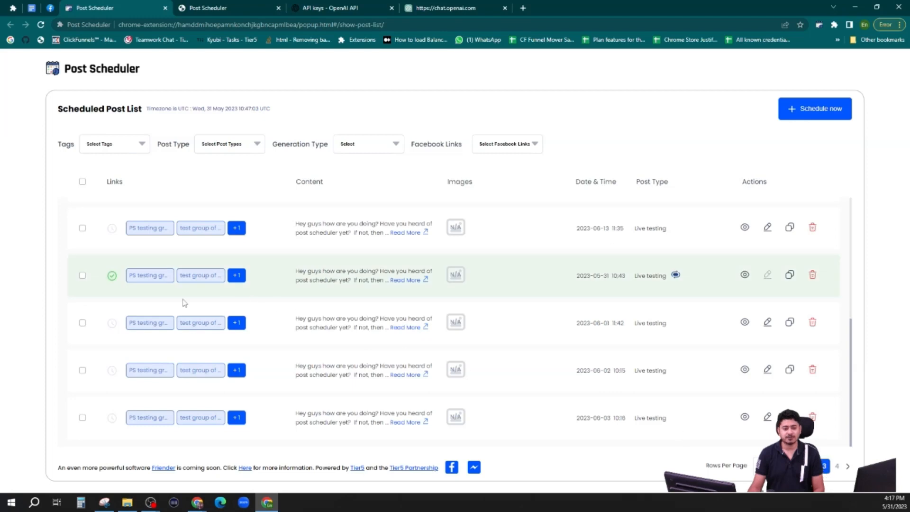
mouse_move(112, 281)
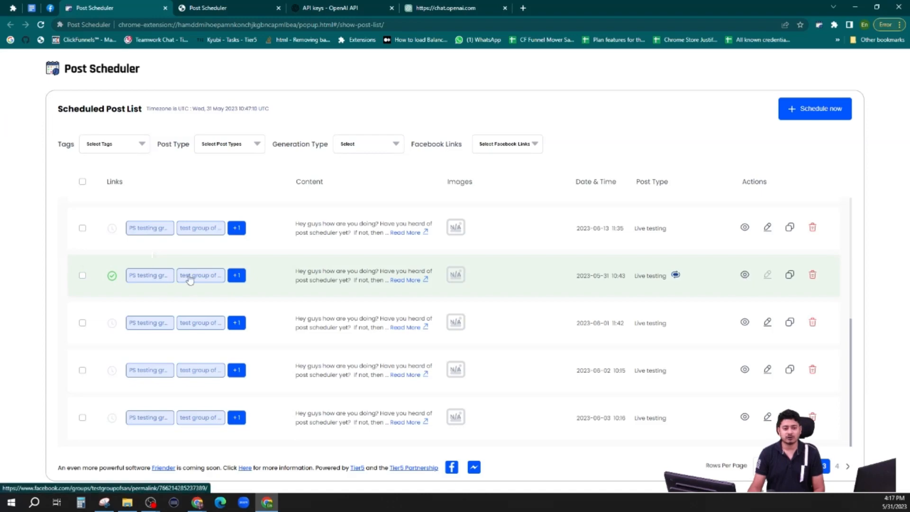
Step: Open the published May 31 post in PS testing group, review its content and first comment, and close the page
click(221, 279)
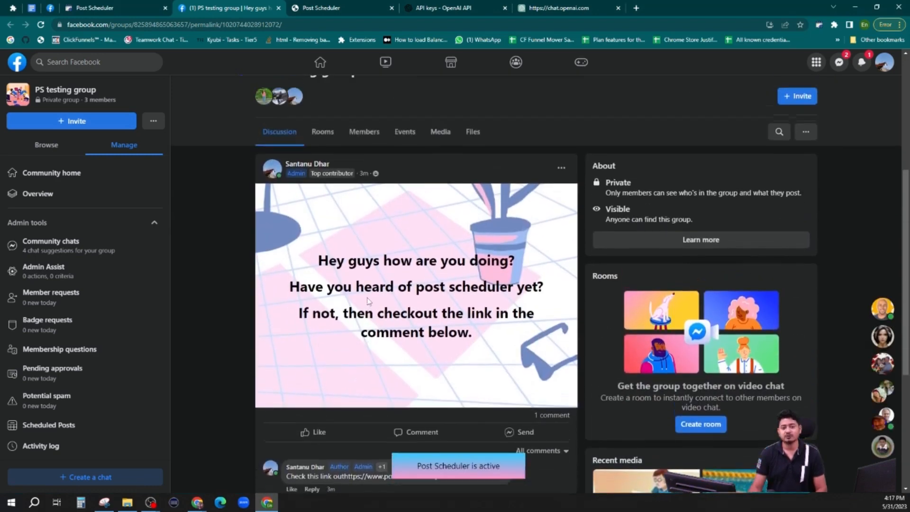
scroll(361, 301, up, 1)
scroll(417, 283, down, 1)
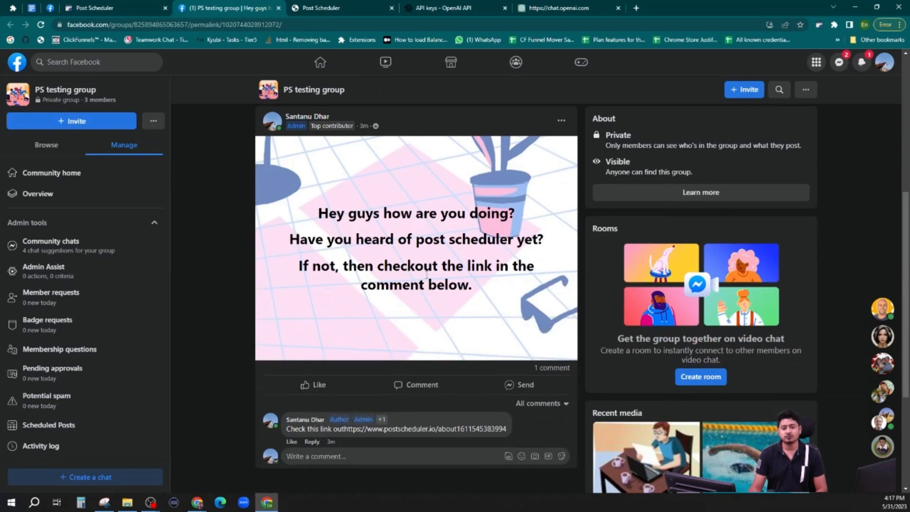
scroll(427, 275, down, 1)
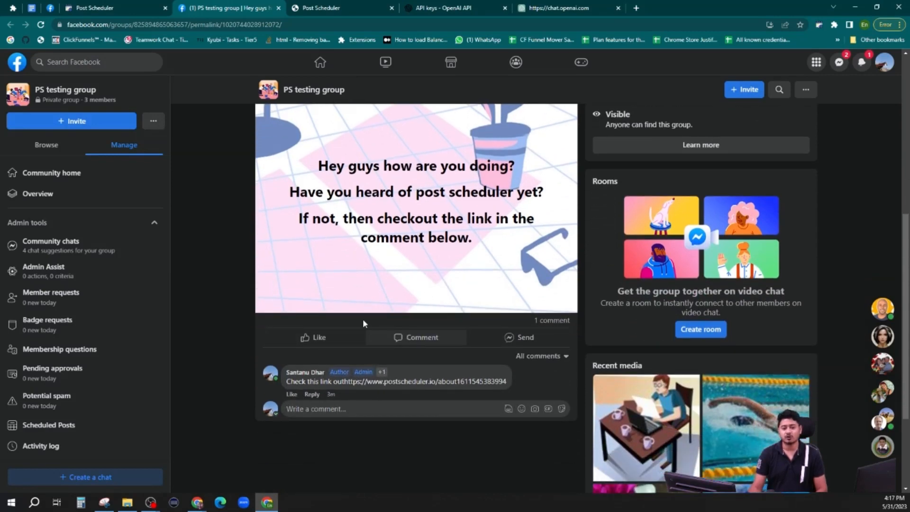
scroll(309, 320, up, 3)
scroll(309, 320, up, 5)
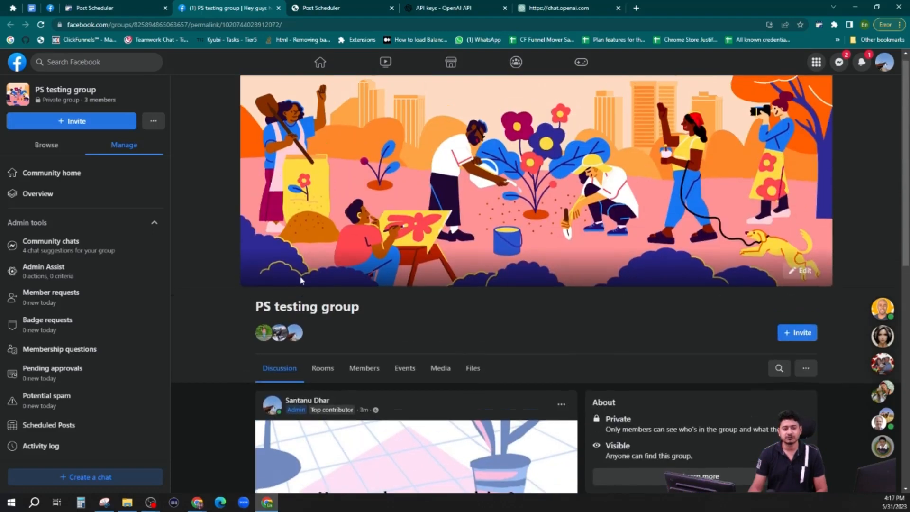
scroll(300, 275, down, 7)
scroll(309, 304, up, 7)
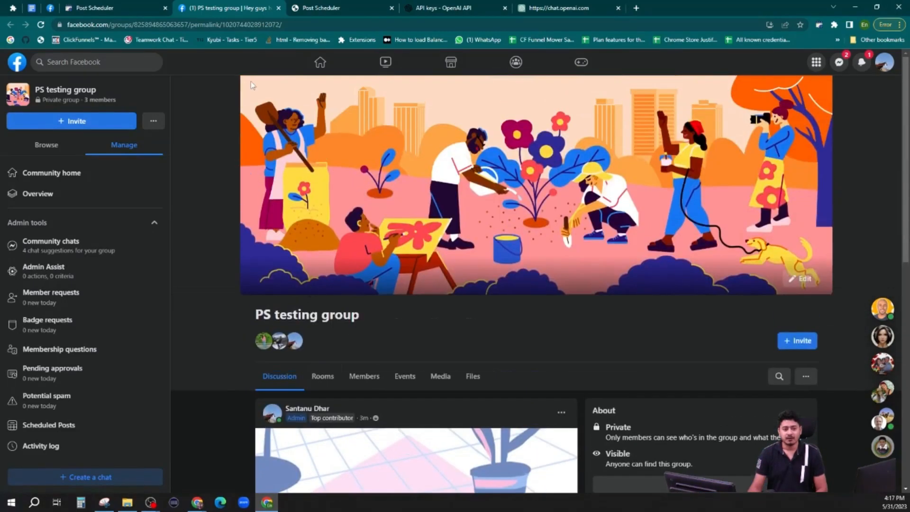
click(279, 8)
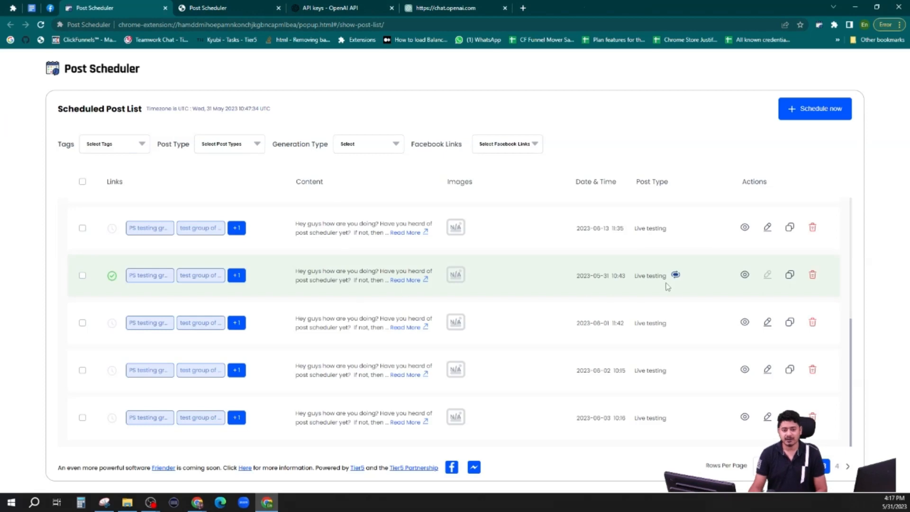
Step: From the May 31 post's details, open its published post in test group of San, review the first comment, and return to the list
click(745, 274)
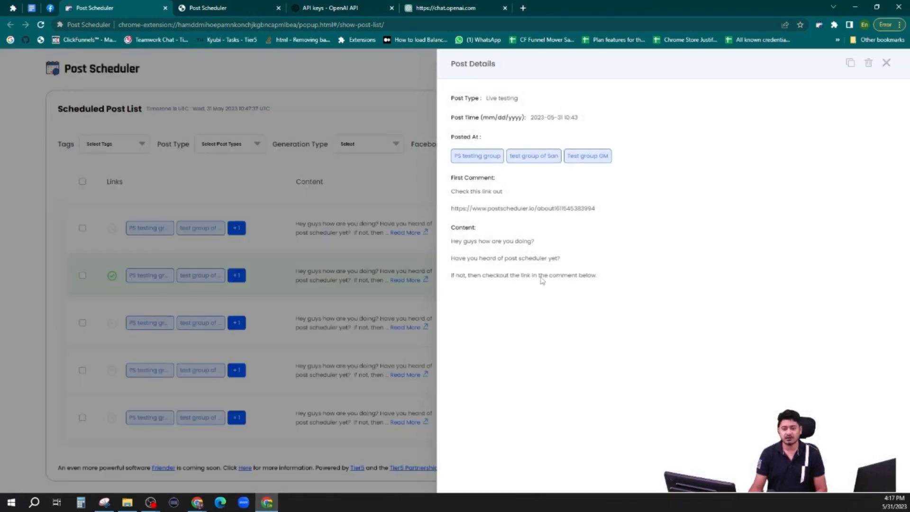
click(520, 156)
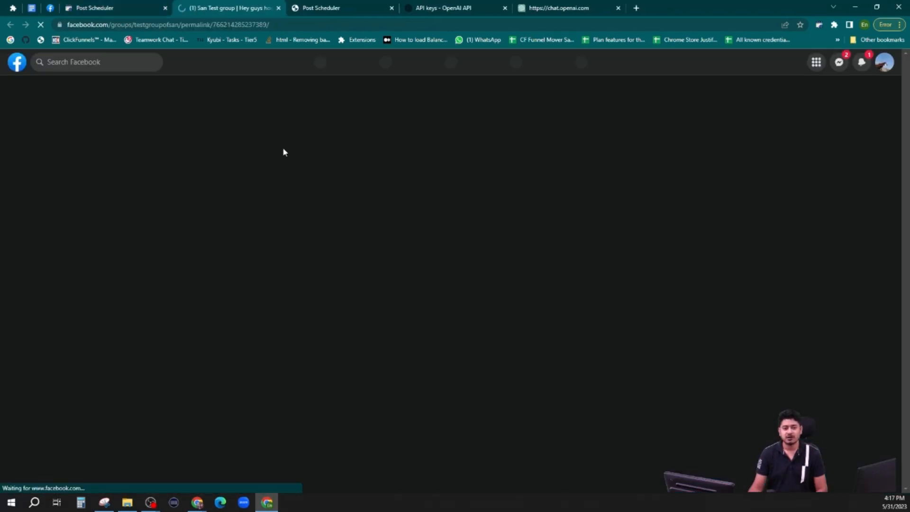
scroll(303, 284, down, 4)
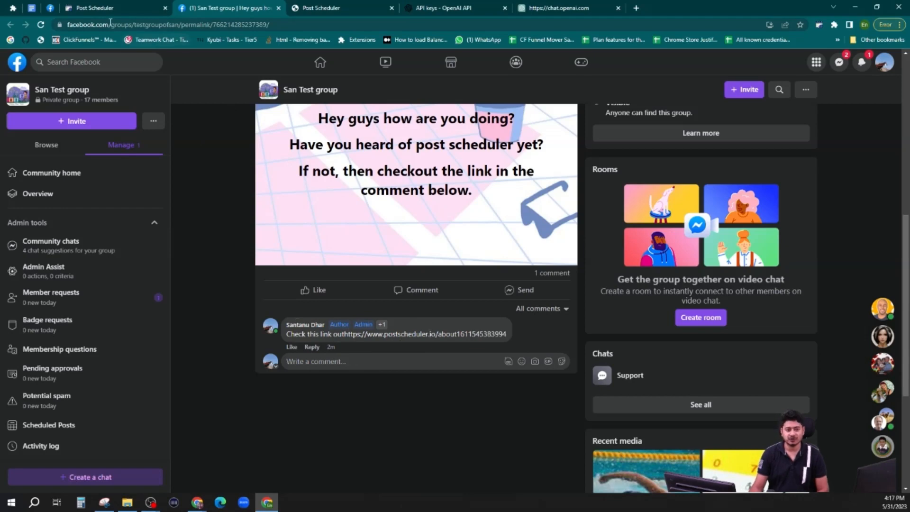
click(97, 8)
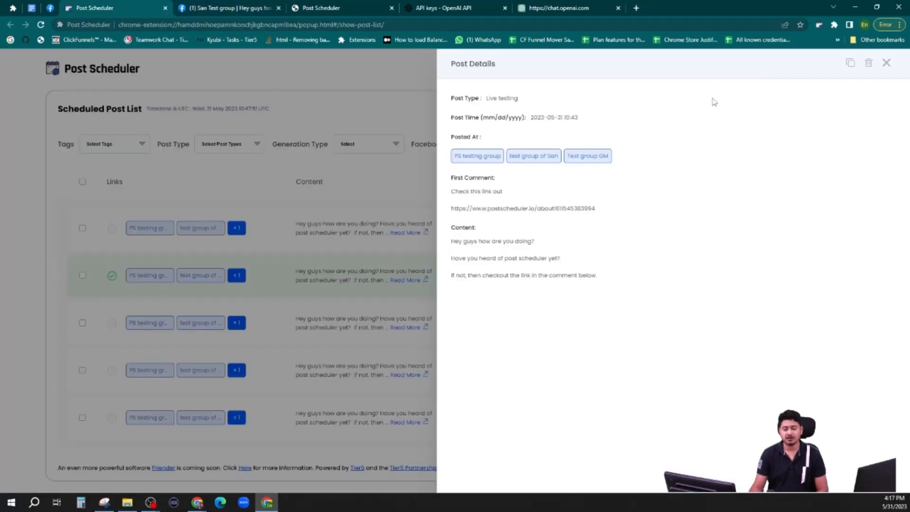
click(886, 62)
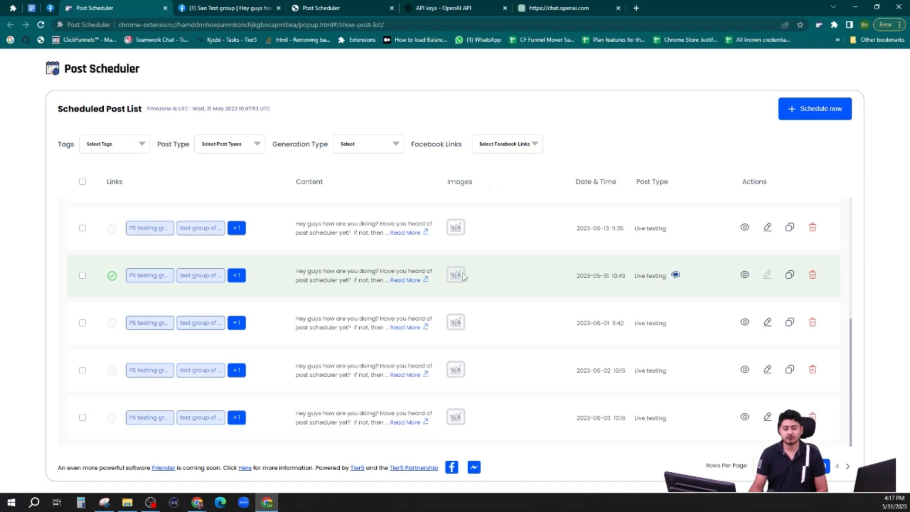
scroll(350, 301, up, 5)
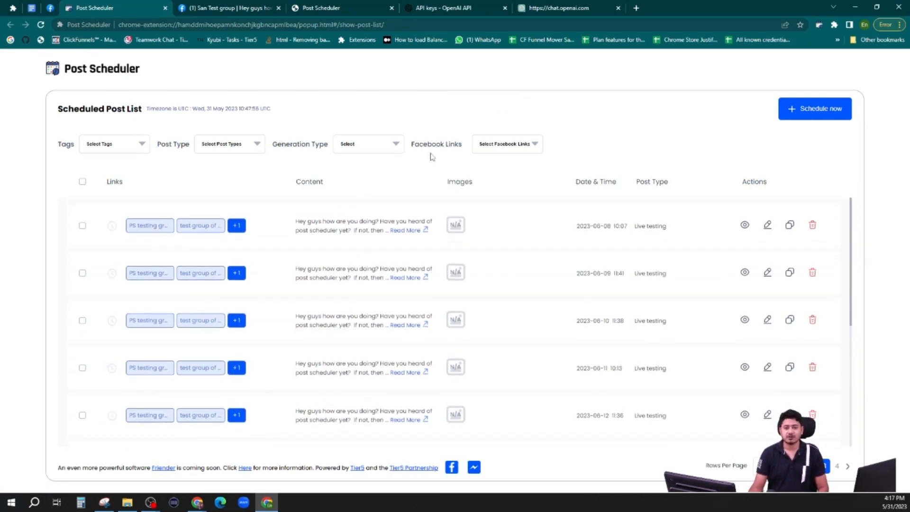
Step: Filter the Scheduled Post List to the Facebook link test group of San and look through its posts
click(485, 147)
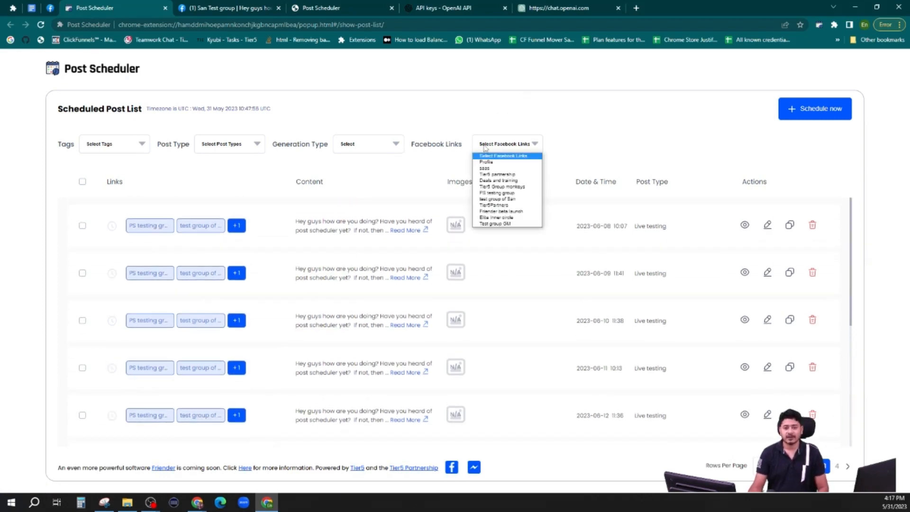
click(495, 199)
scroll(377, 322, down, 1)
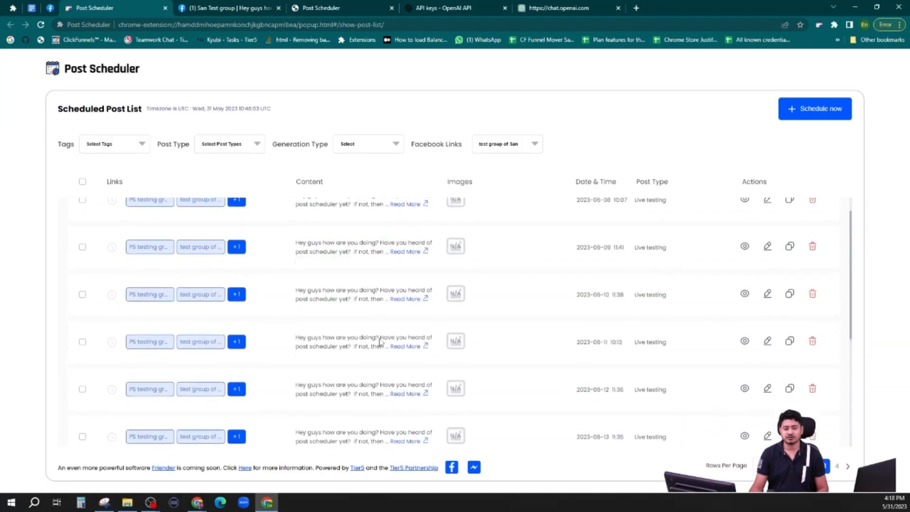
scroll(379, 341, down, 5)
Step: Filter the scheduled posts by the Facebook link ssss, switch the filter to PS testing group, and look through the posts
click(496, 150)
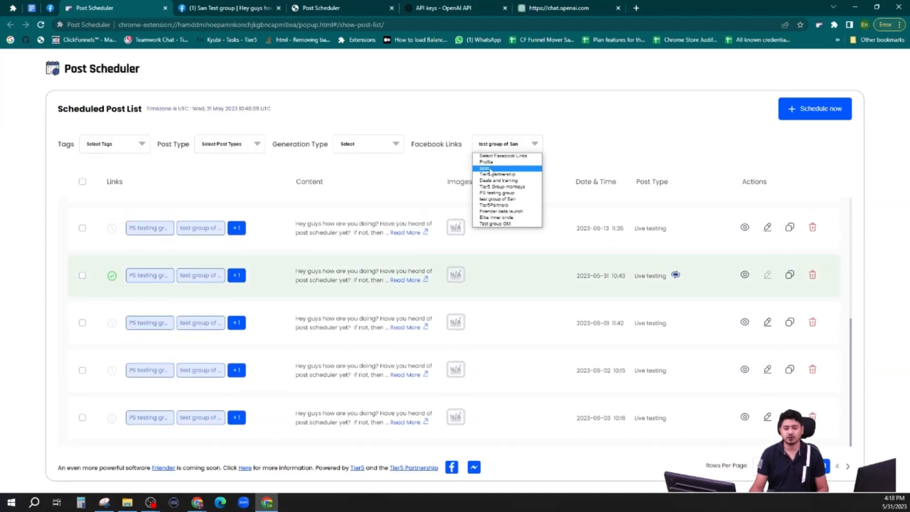
click(490, 169)
click(493, 144)
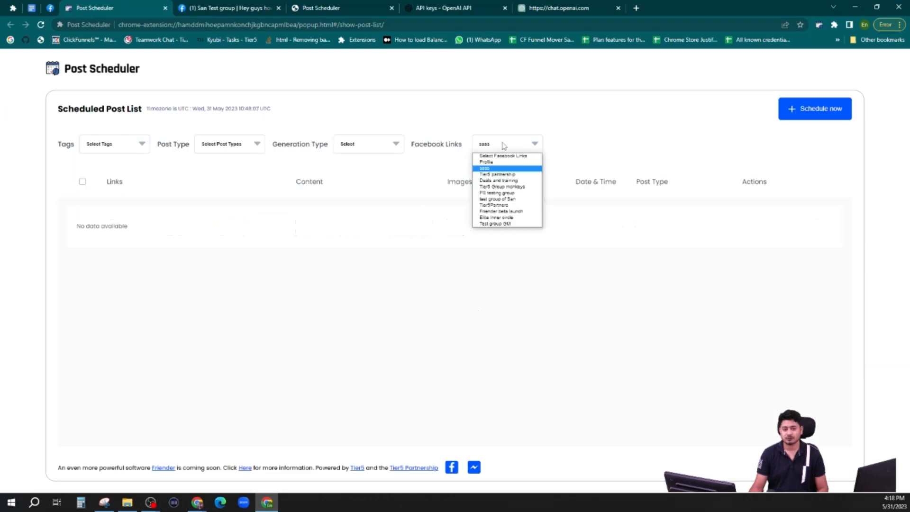
click(488, 194)
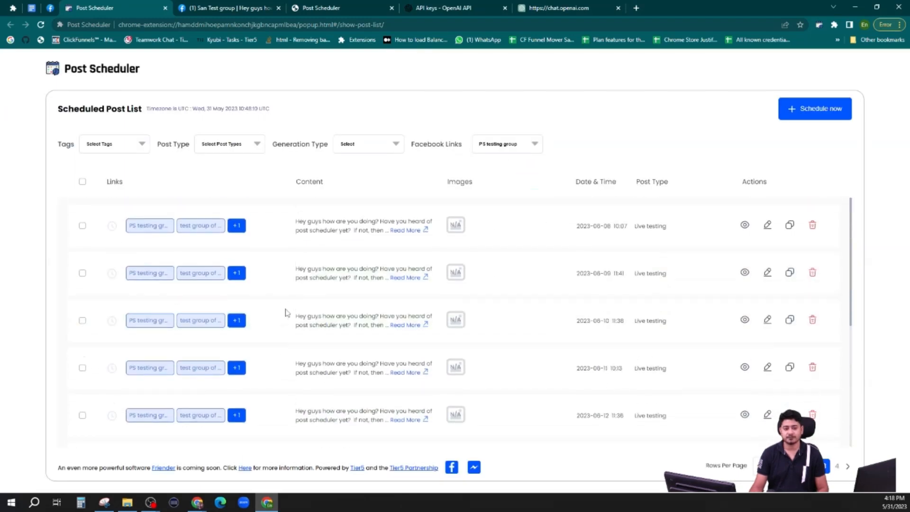
scroll(370, 265, down, 4)
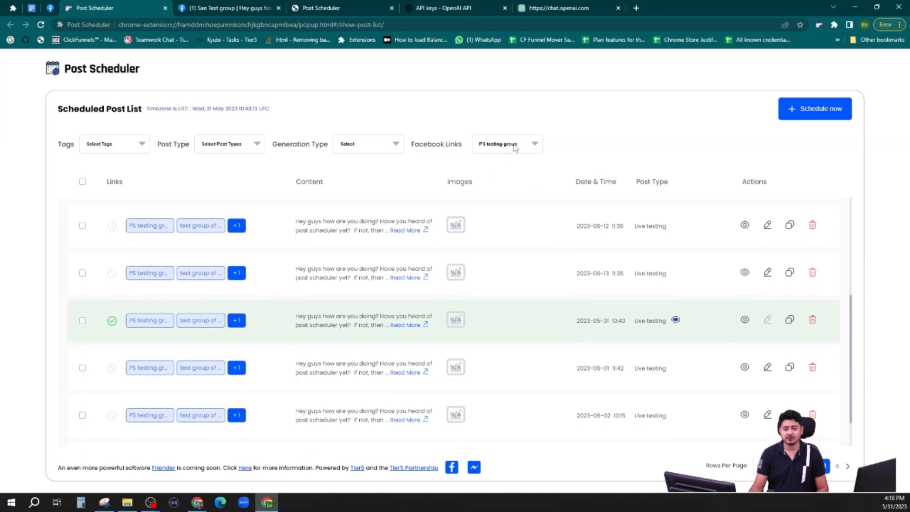
Step: Compare the list filtered by User Generated and AI Generated generation types, leaving the filter on User Generated
click(374, 151)
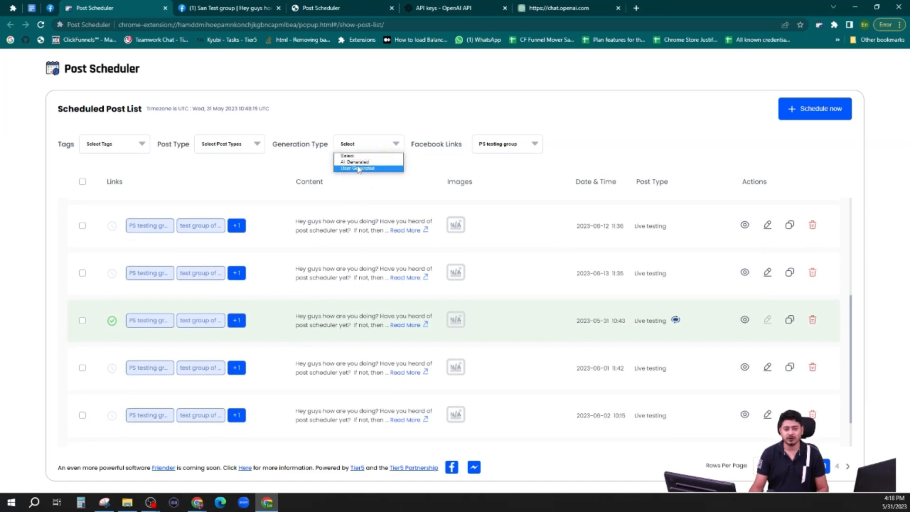
click(359, 169)
click(360, 144)
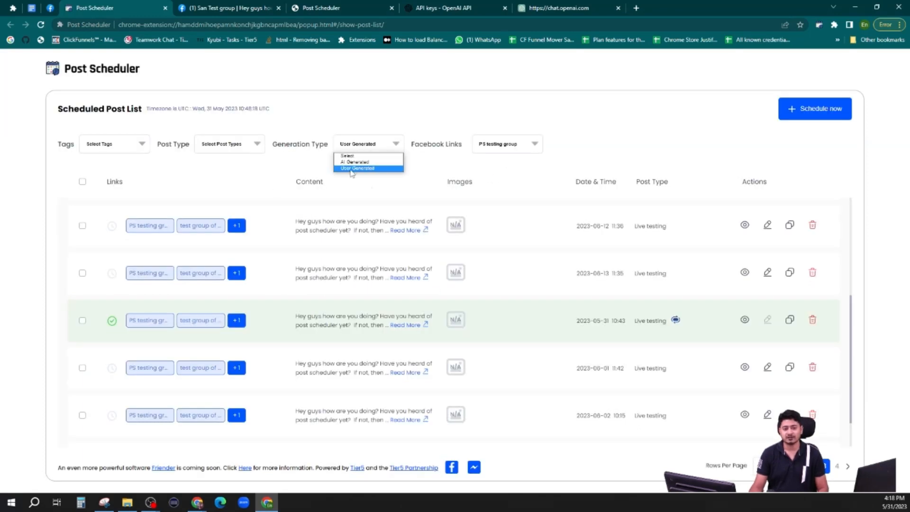
click(359, 161)
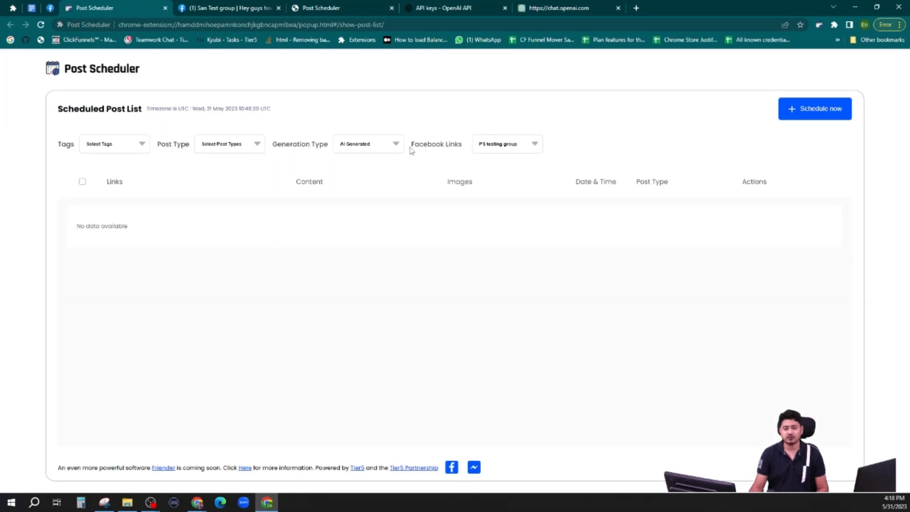
click(373, 148)
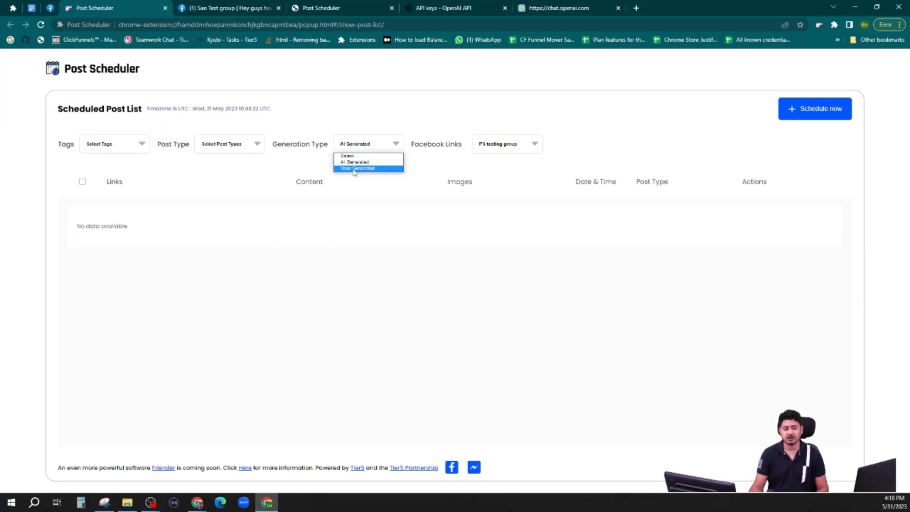
click(359, 168)
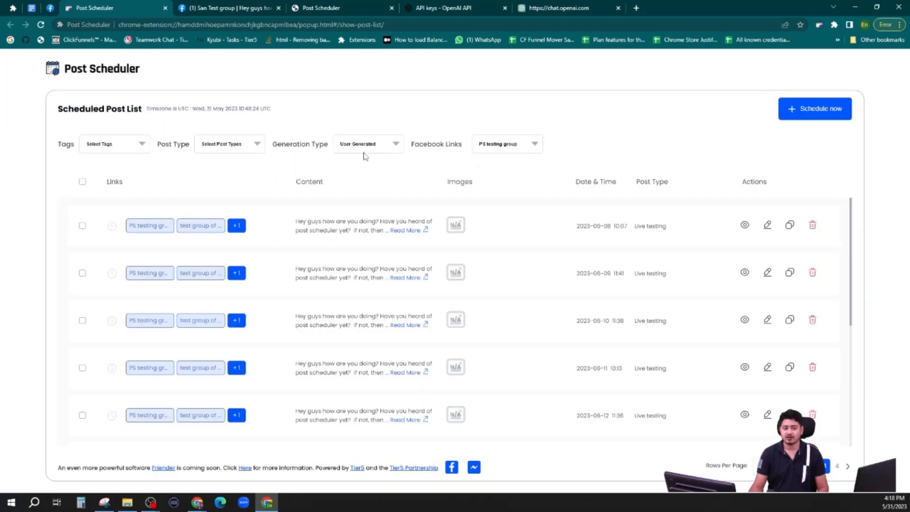
Step: Filter the list by the Live testing and Value Post post types in turn, and set the filter back to Live testing
click(223, 147)
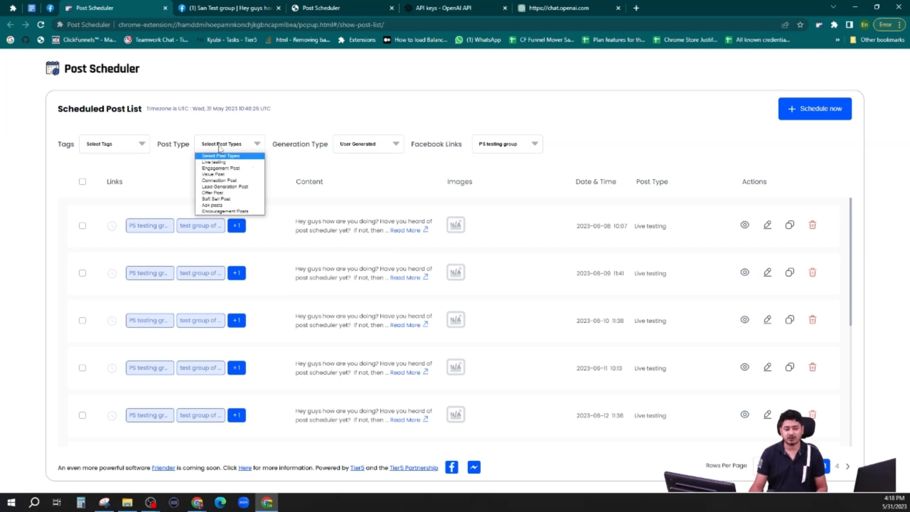
click(213, 162)
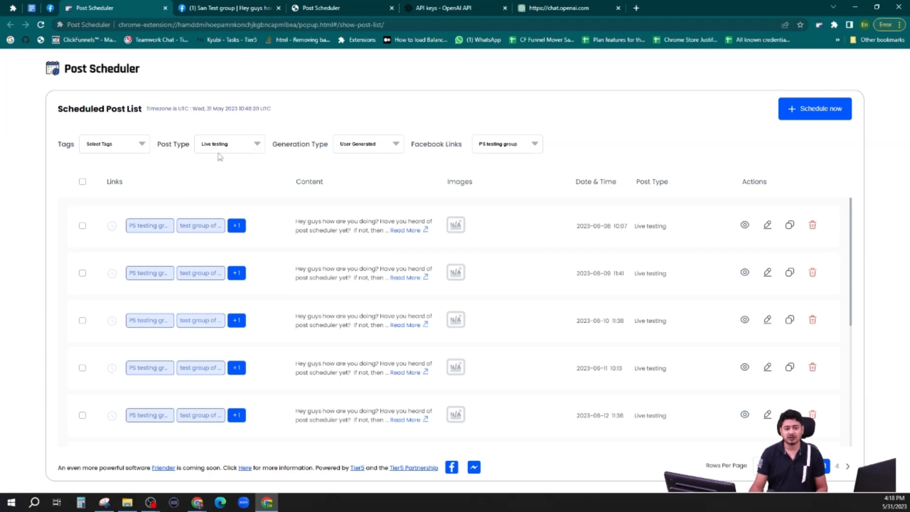
click(220, 151)
click(217, 175)
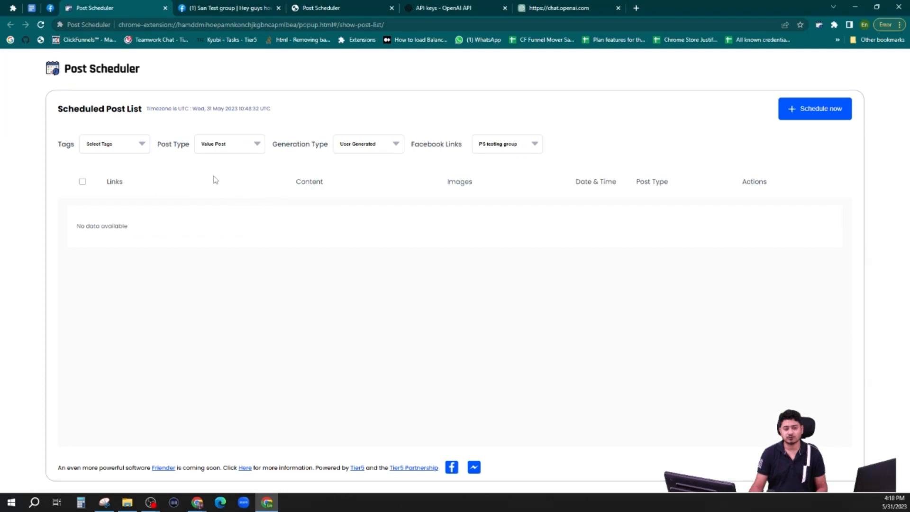
click(246, 147)
click(226, 162)
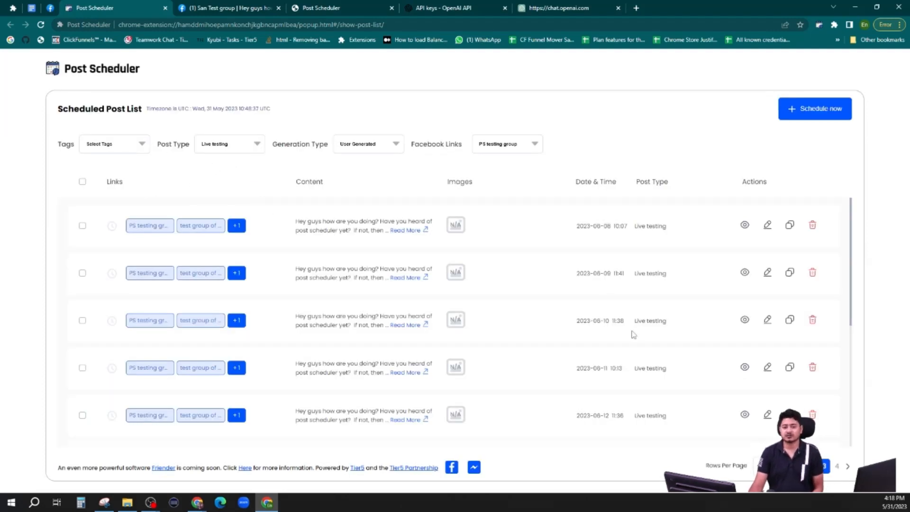
Step: Check the status of the May 31 and June 1 Live testing posts in the filtered list
scroll(537, 294, down, 5)
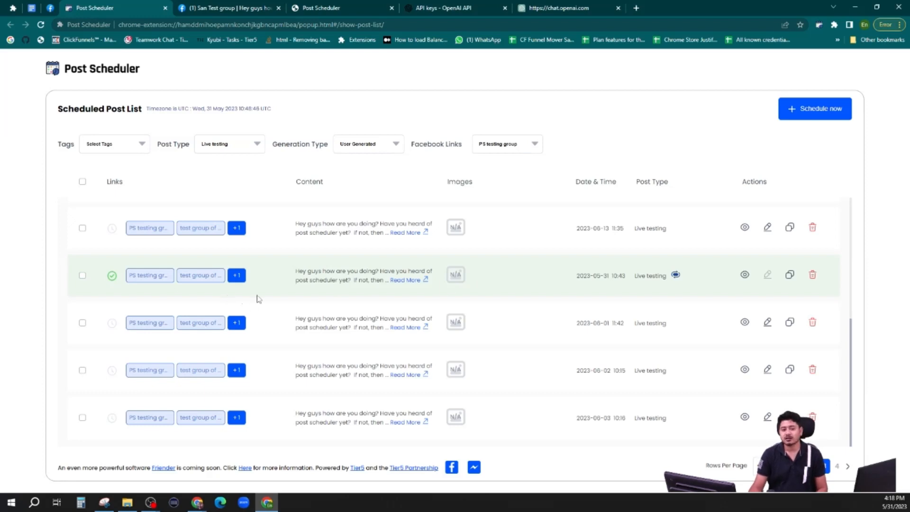
mouse_move(122, 285)
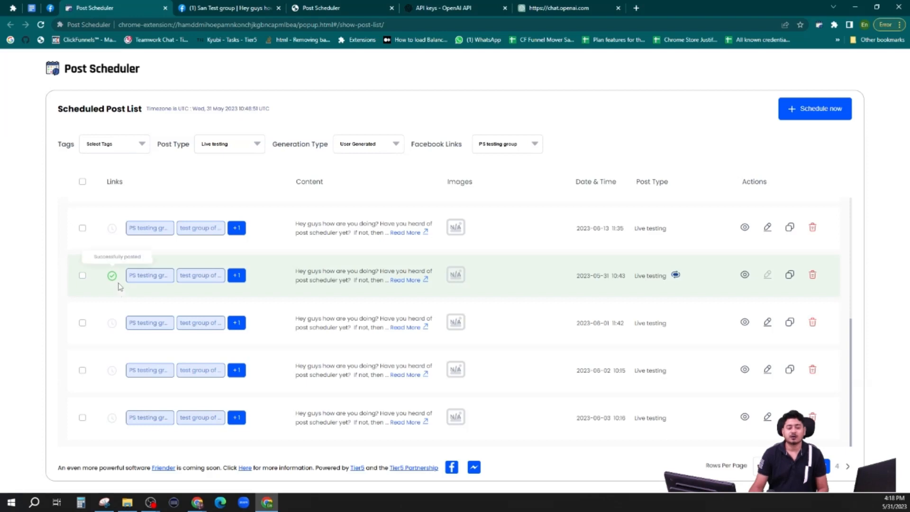
mouse_move(114, 325)
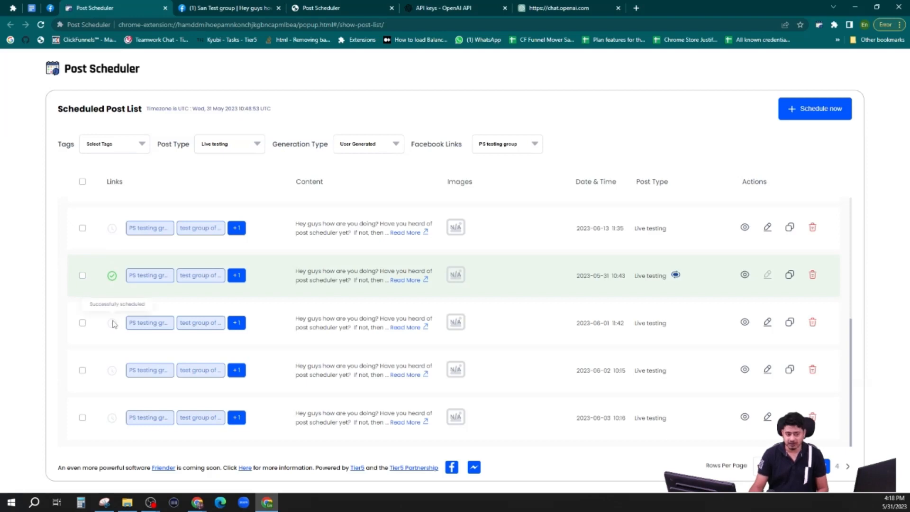
scroll(571, 283, up, 5)
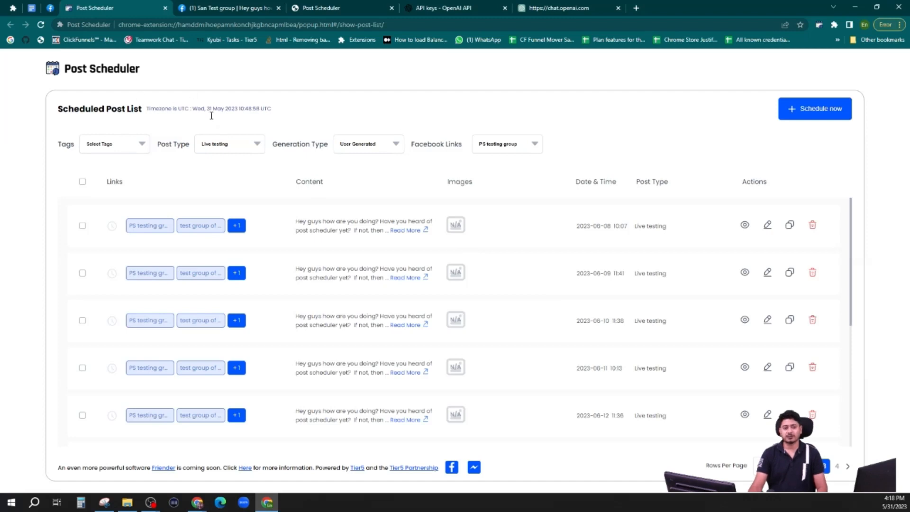
Step: Start scheduling a new post and bring up its post content settings
click(806, 110)
click(159, 142)
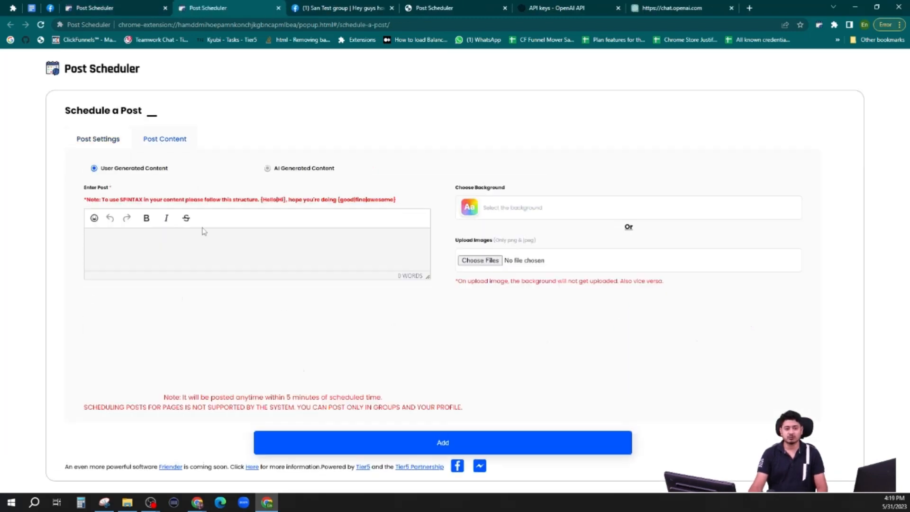